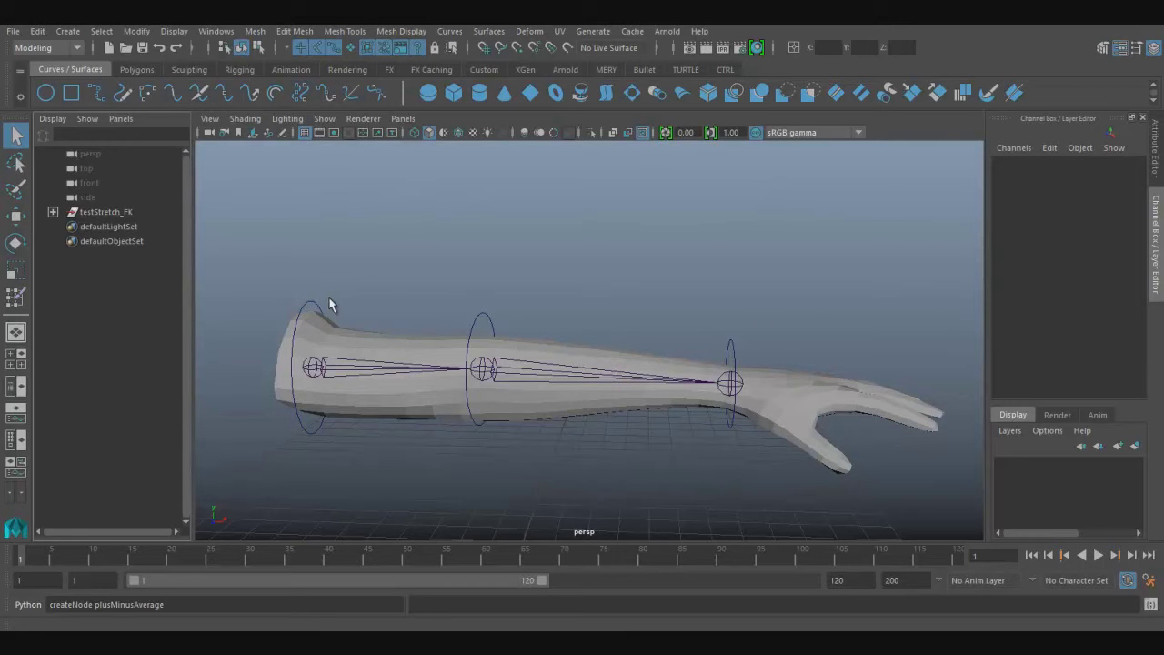
Orbit to view the arm from higher, then test-bend the wrist control and undo it.
mouse_move(545, 304)
alt+mouse_down()
mouse_move(551, 295)
mouse_move(602, 317)
mouse_move(599, 347)
mouse_move(576, 336)
alt+mouse_up()
click(523, 353)
click(483, 293)
click(613, 312)
click(644, 307)
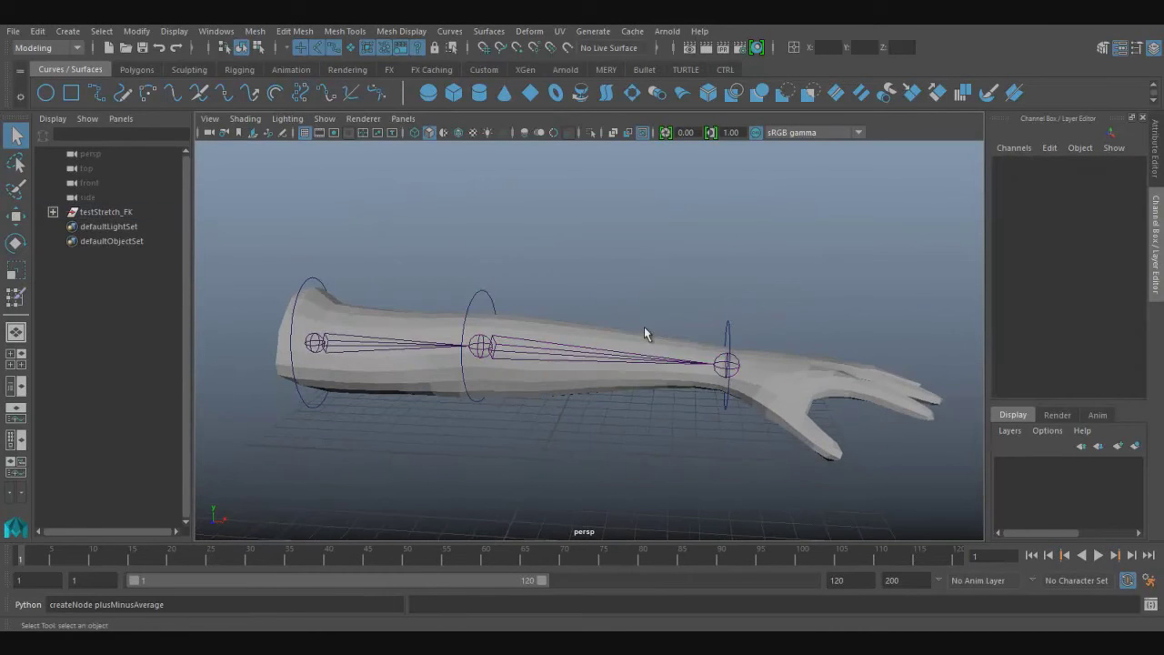
click(727, 329)
key(e)
drag(736, 334, 757, 369)
key(ctrl+z)
Test-bend the forearm at the elbow and swing the upperarm from the shoulder, undoing each.
click(509, 332)
drag(515, 361, 455, 372)
key(ctrl+z)
click(297, 284)
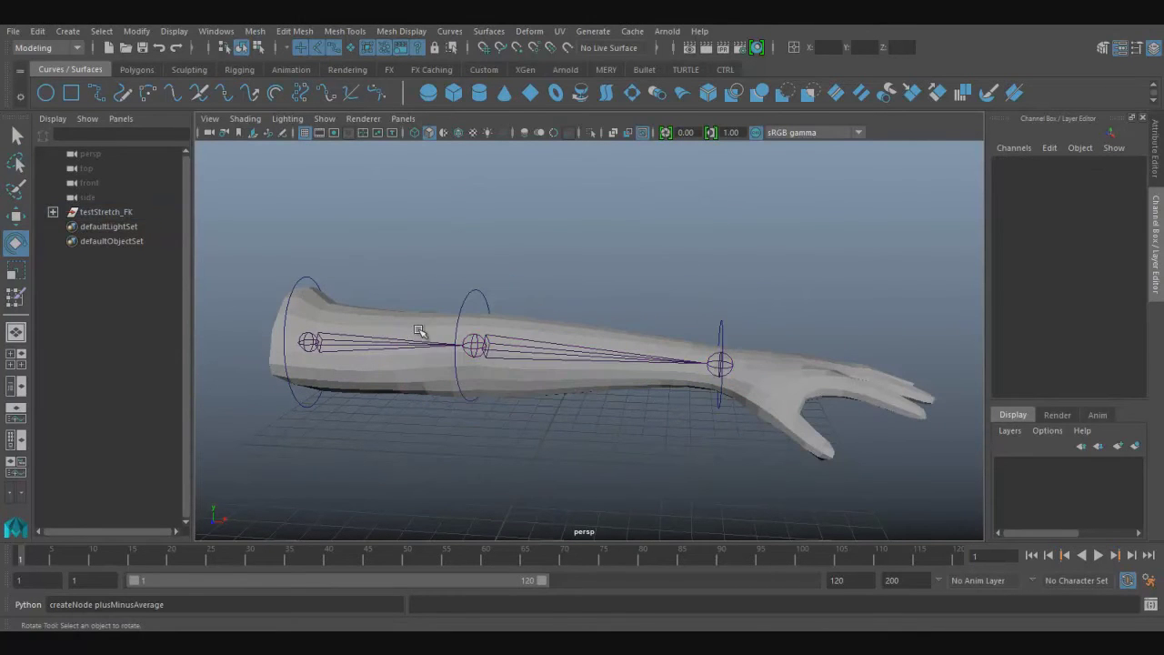
click(312, 281)
mouse_move(317, 278)
mouse_down()
mouse_move(353, 294)
mouse_move(490, 276)
mouse_up()
key(ctrl+z)
key(q)
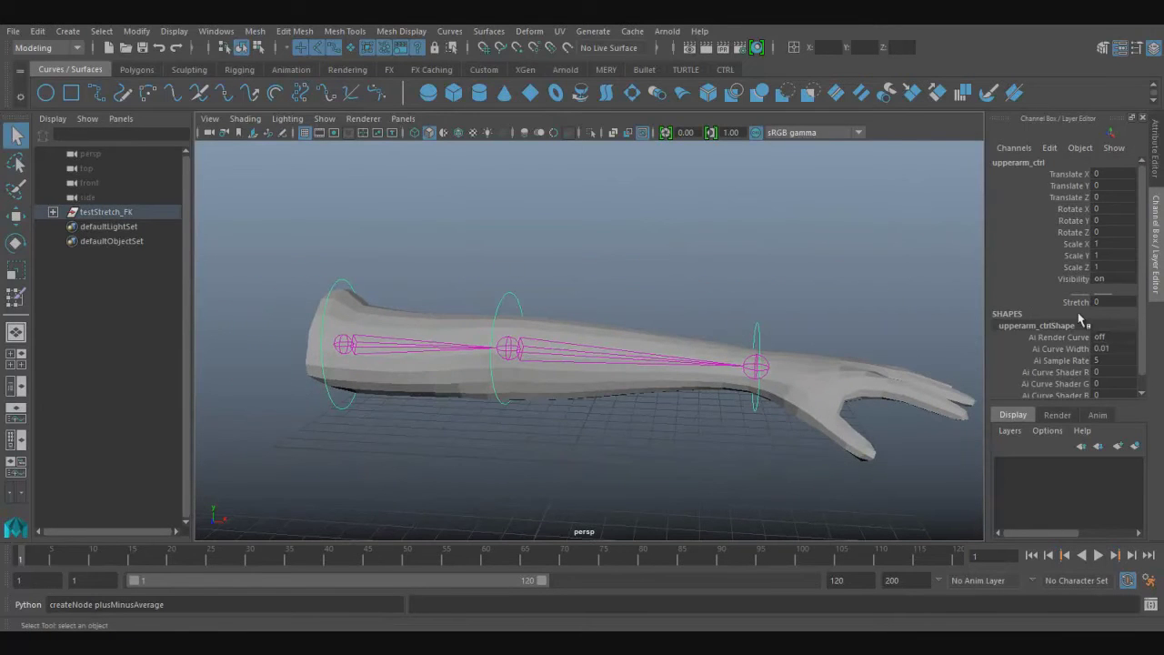
Slide the upperarm control's Stretch down to -6.6, then undo it back to 0.
click(1077, 302)
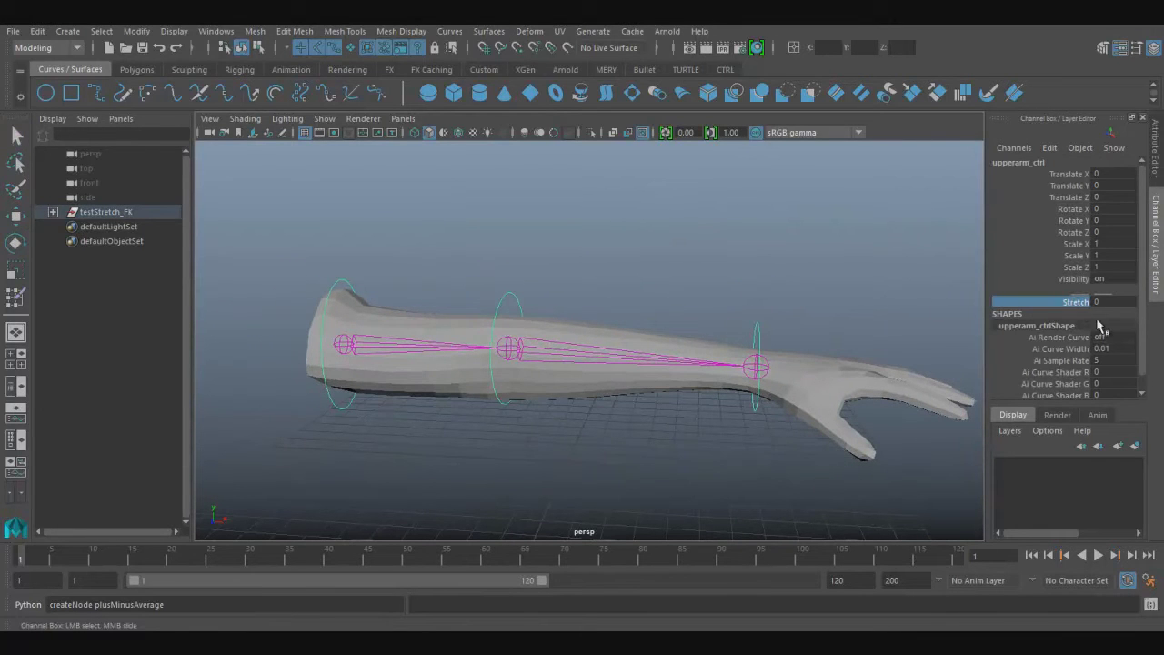
middle_drag(615, 322, 412, 429)
key(ctrl+z)
key(q)
click(521, 309)
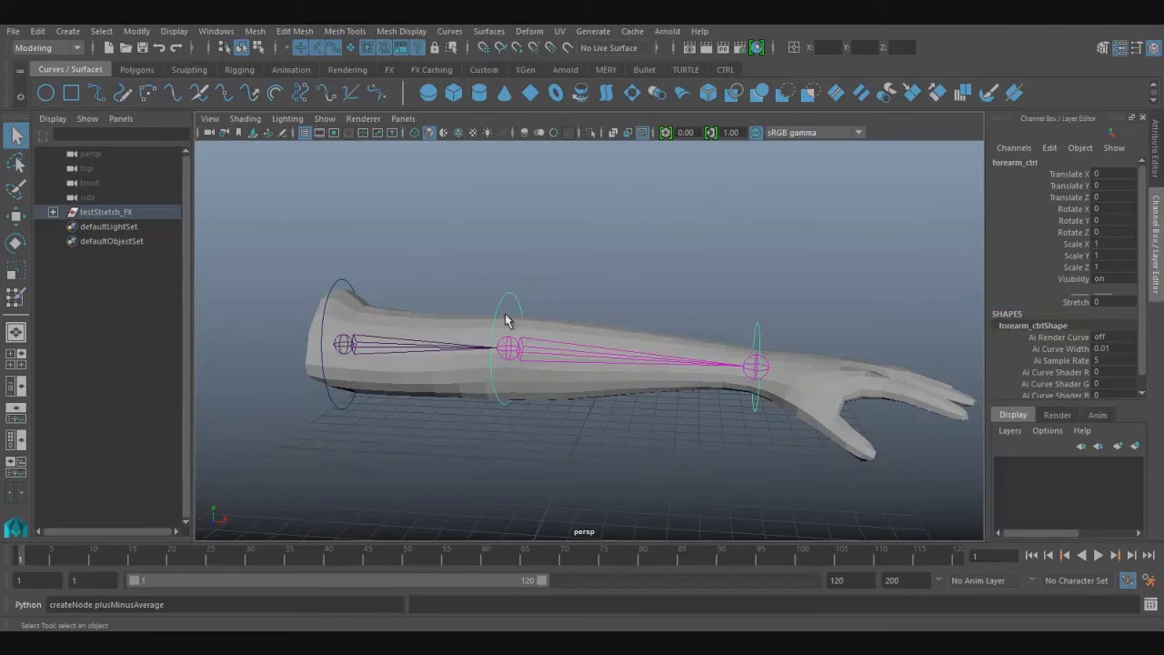
click(327, 289)
Try Stretch at 68.7, undo it back to 0, and widen the Outliner panel.
click(1055, 302)
middle_drag(1071, 294, 737, 316)
key(ctrl+z)
key(q)
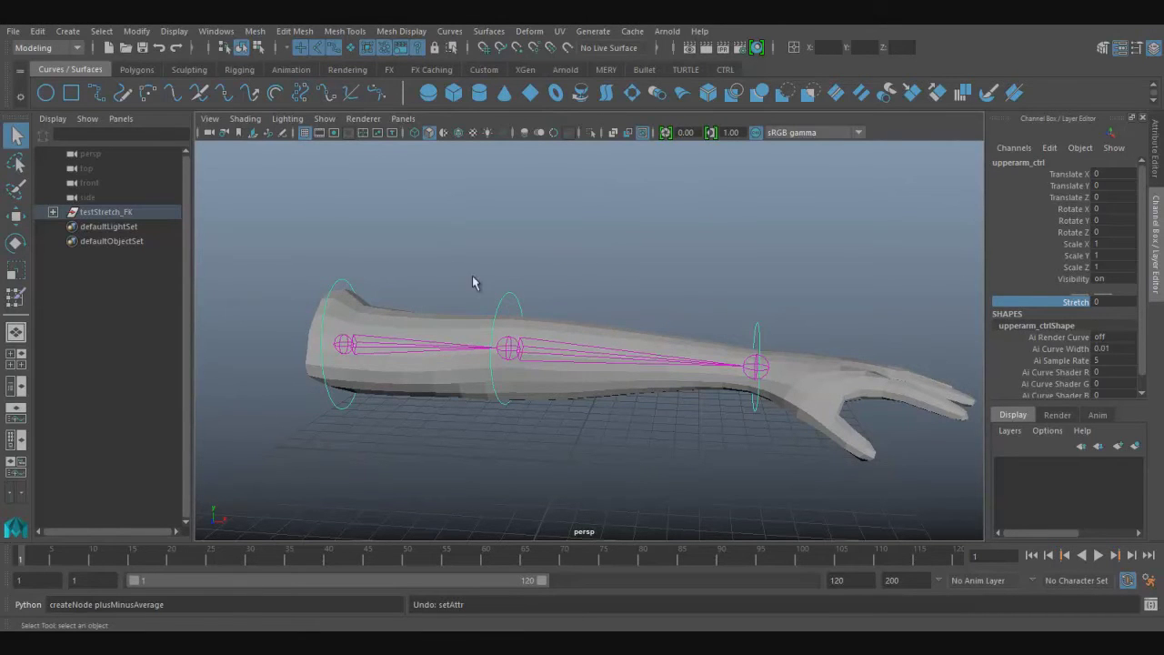
drag(192, 241, 320, 241)
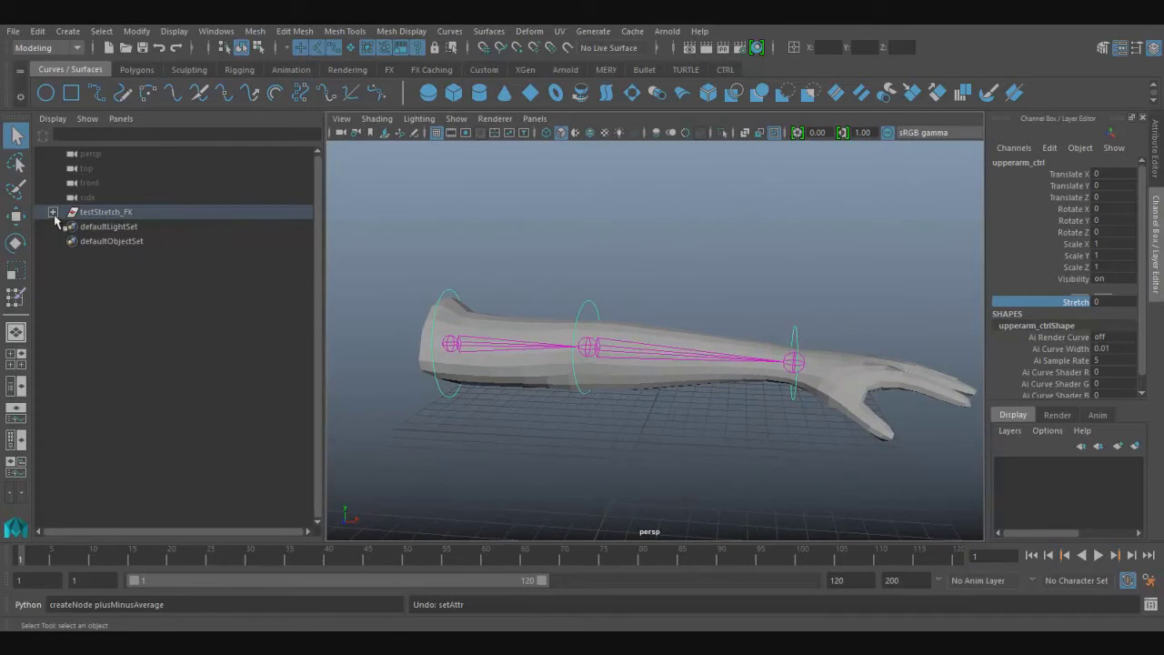
Expand testStretch_FK and its ctrl group in the Outliner to list the controls.
click(53, 211)
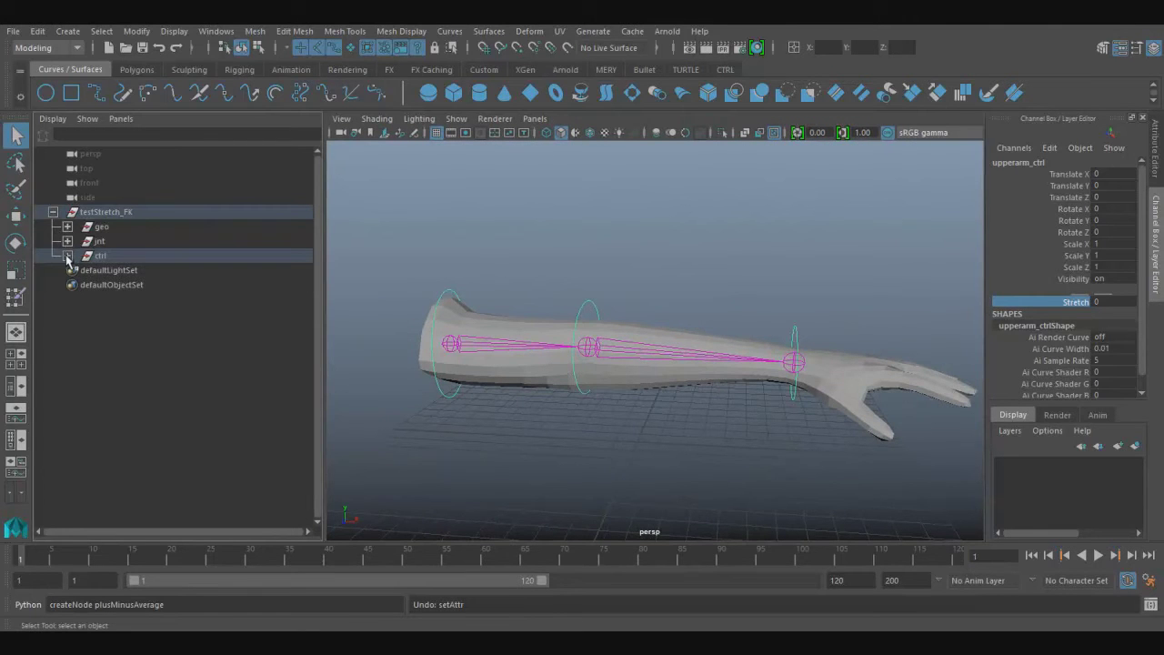
shift+click(67, 256)
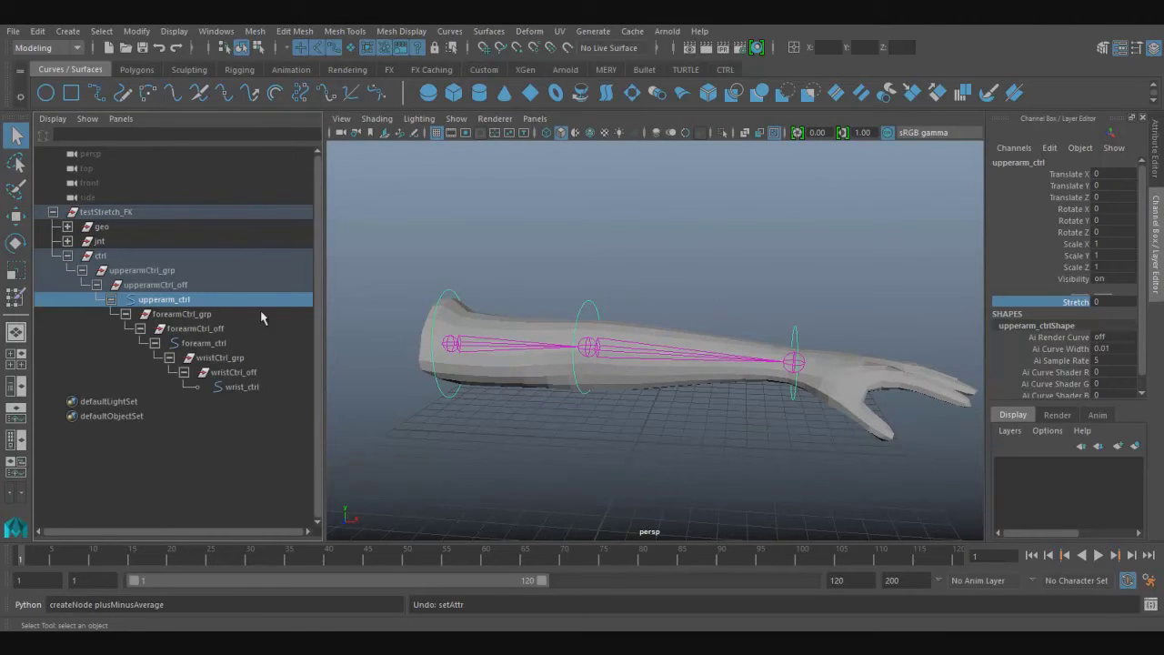
scroll(780, 409, up, 5)
key(w)
alt+drag(651, 388, 631, 309)
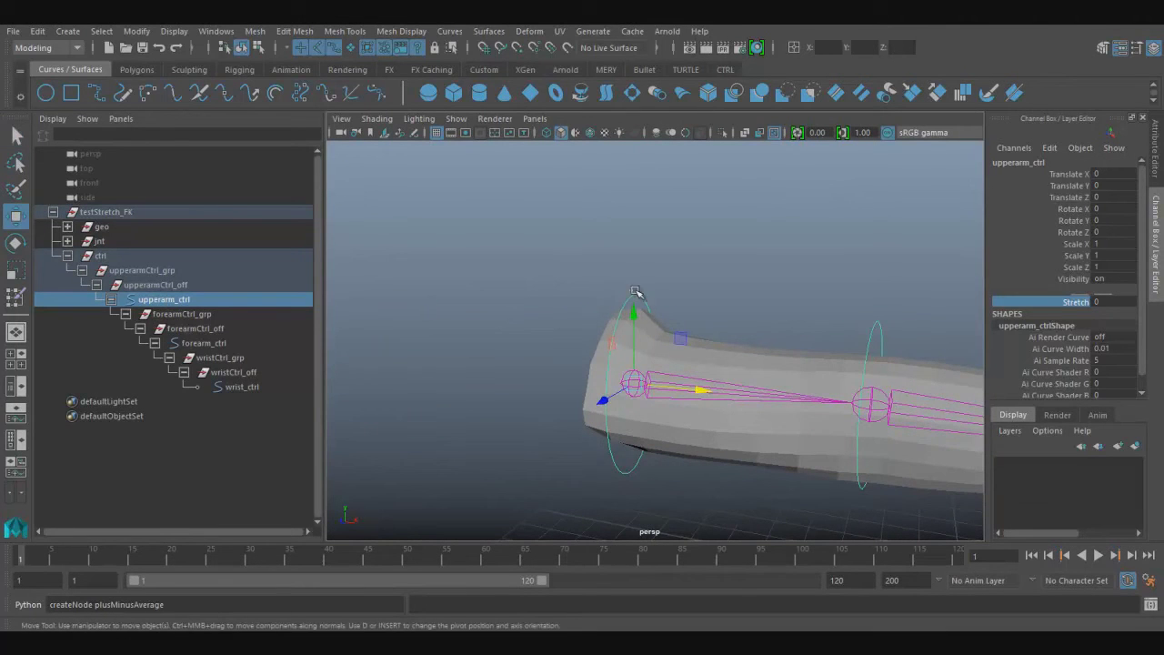
Inspect upperarmCtrl_off and upperarmCtrl_grp from several angles, then deselect.
click(182, 286)
click(634, 383)
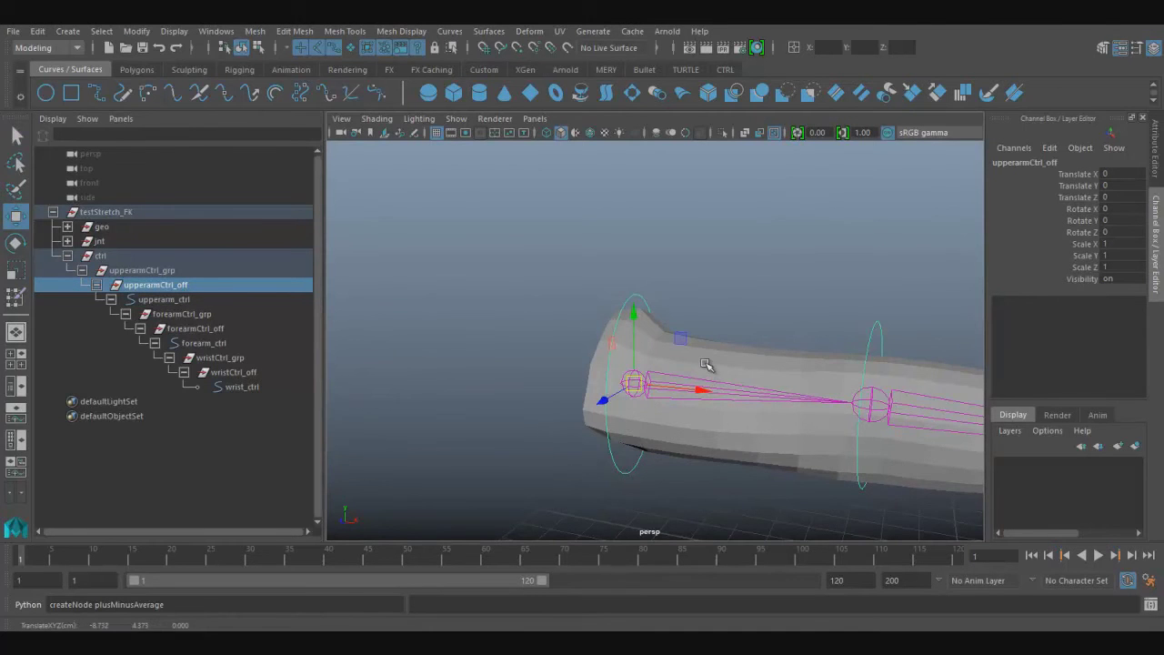
alt+drag(706, 365, 566, 315)
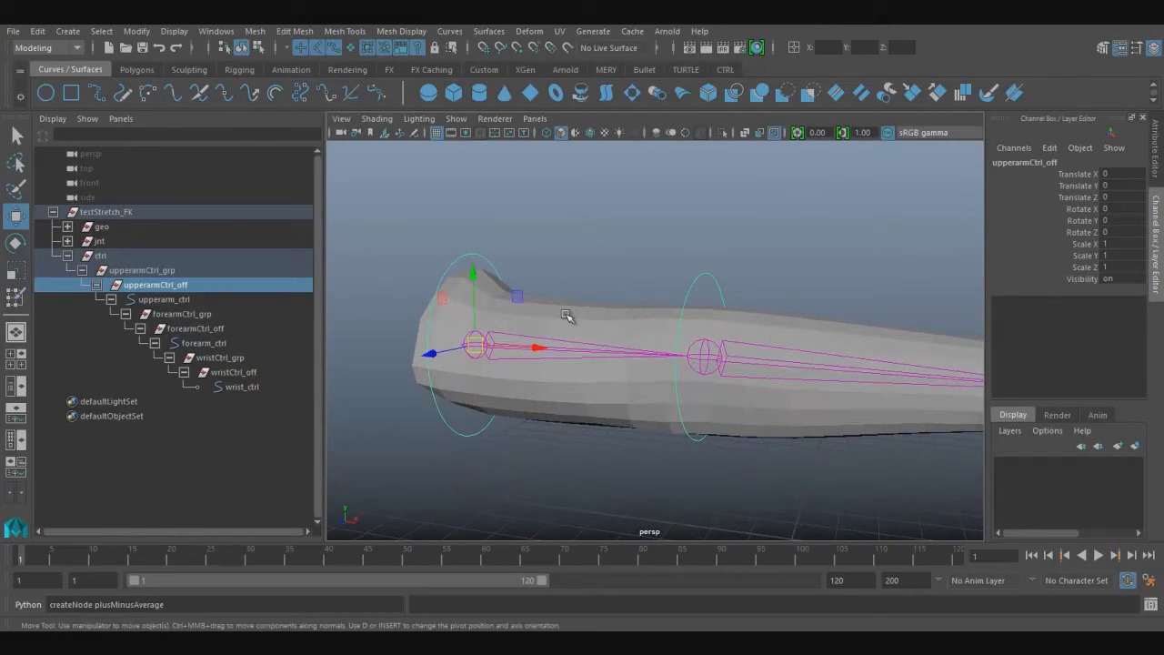
click(308, 271)
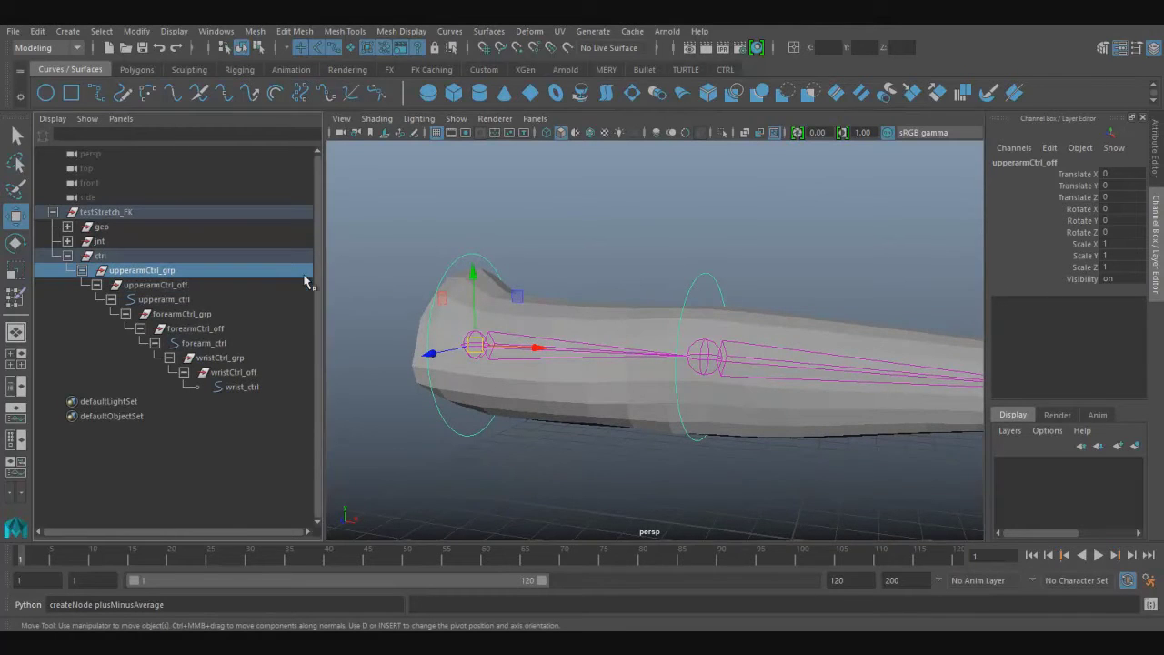
alt+drag(594, 470, 645, 463)
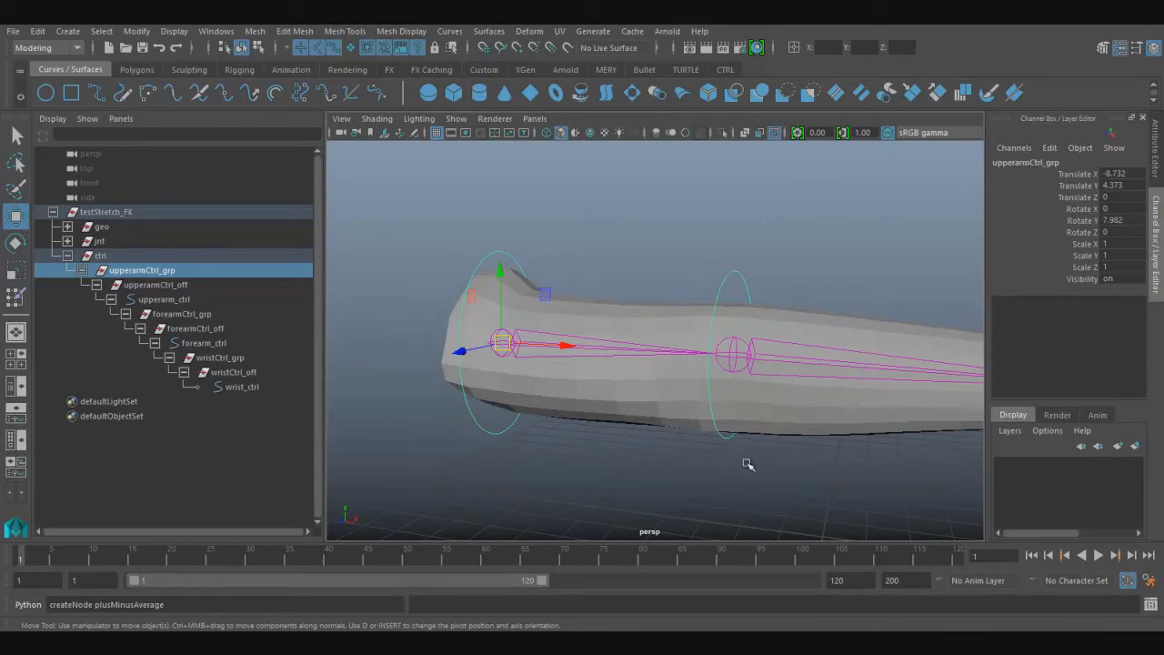
mouse_move(759, 497)
alt+mouse_down()
mouse_move(749, 468)
mouse_move(681, 406)
mouse_move(711, 441)
mouse_move(715, 409)
mouse_move(691, 424)
alt+mouse_up()
key(q)
click(715, 409)
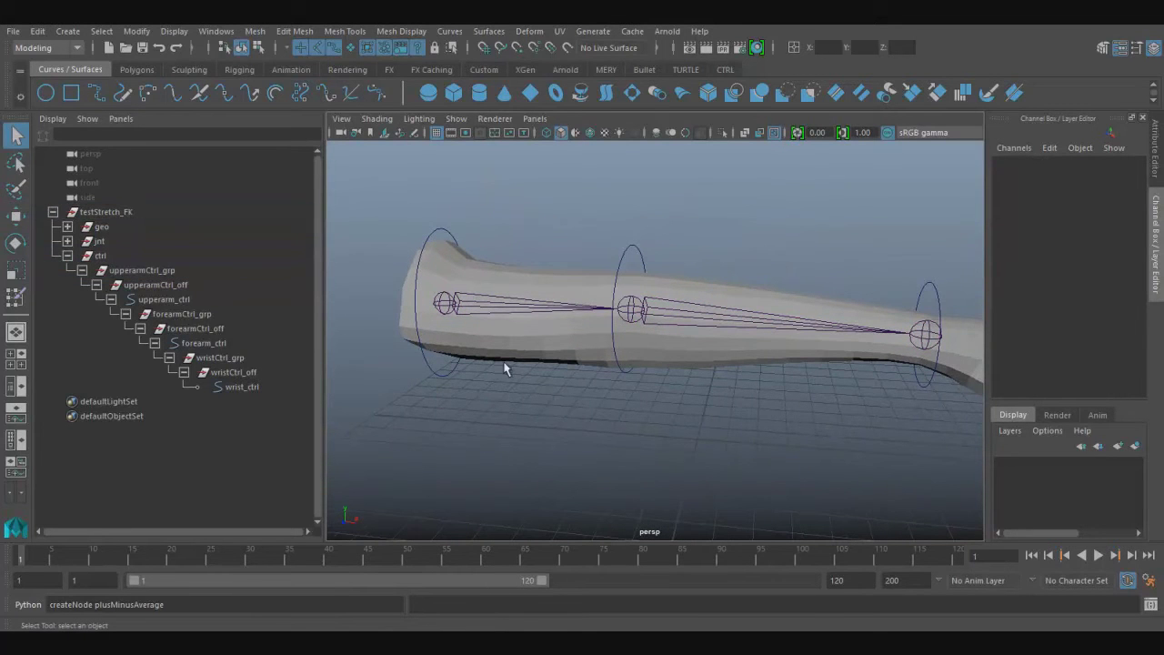
Raise the upperarm control's Stretch to 12.2 as a test and revert it.
click(430, 239)
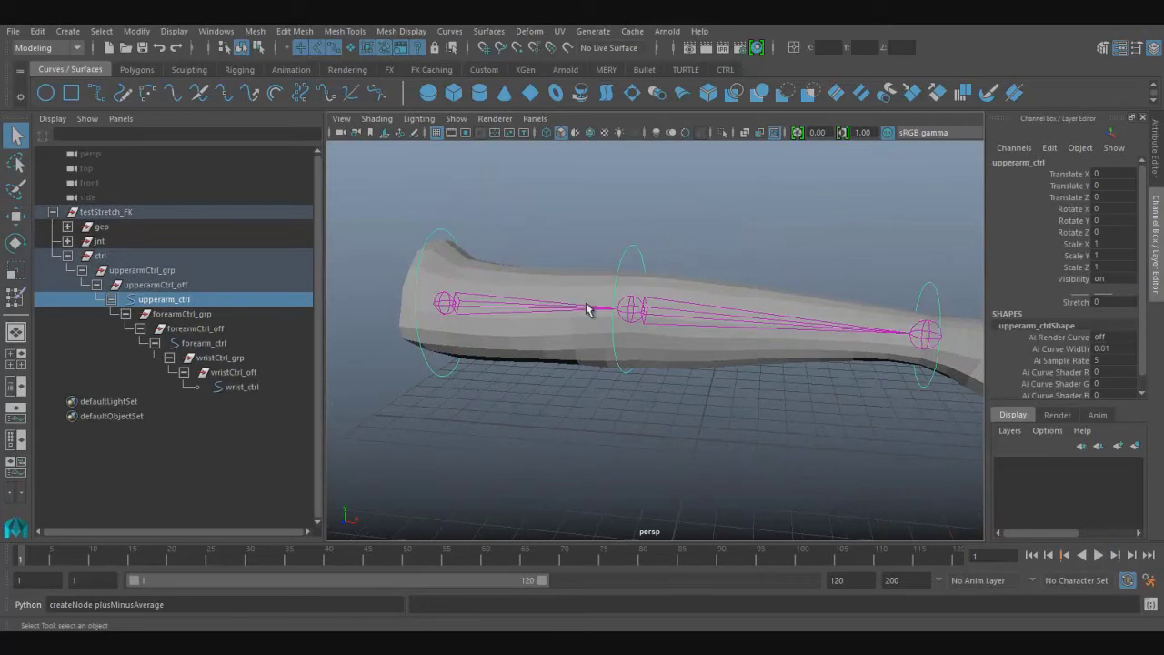
click(1076, 301)
mouse_move(862, 360)
middle_down()
mouse_move(955, 388)
mouse_move(798, 389)
middle_up()
key(q)
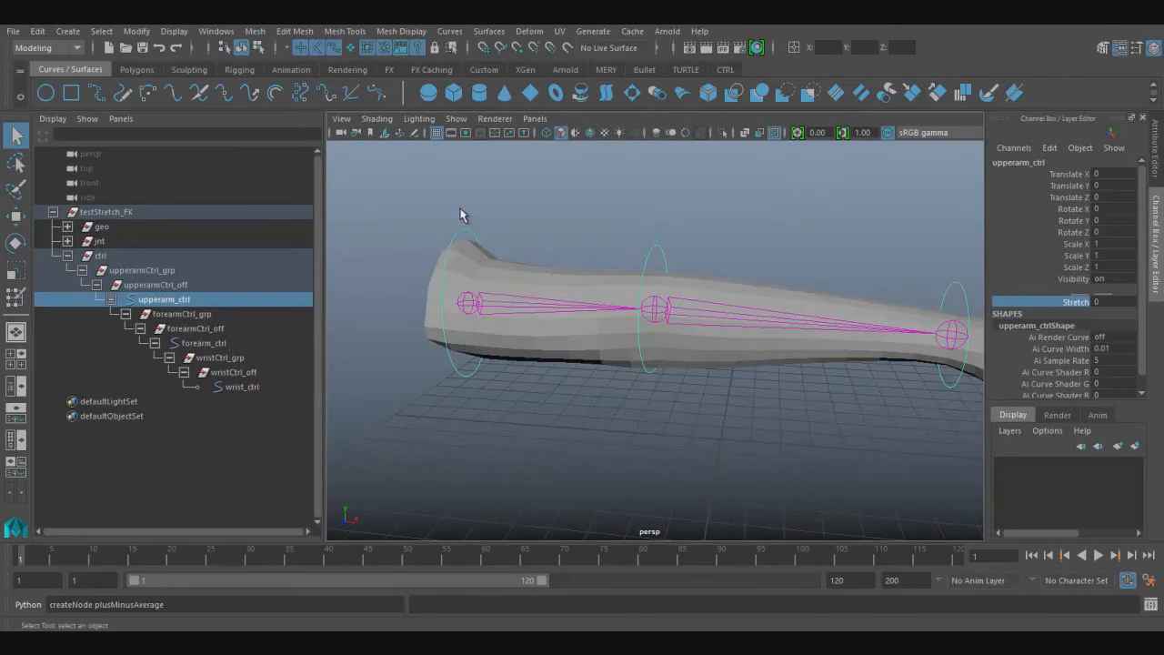
Step through forearm_ctrl, forearmCtrl_off, forearmCtrl_grp and wristCtrl_grp in the Outliner.
click(655, 247)
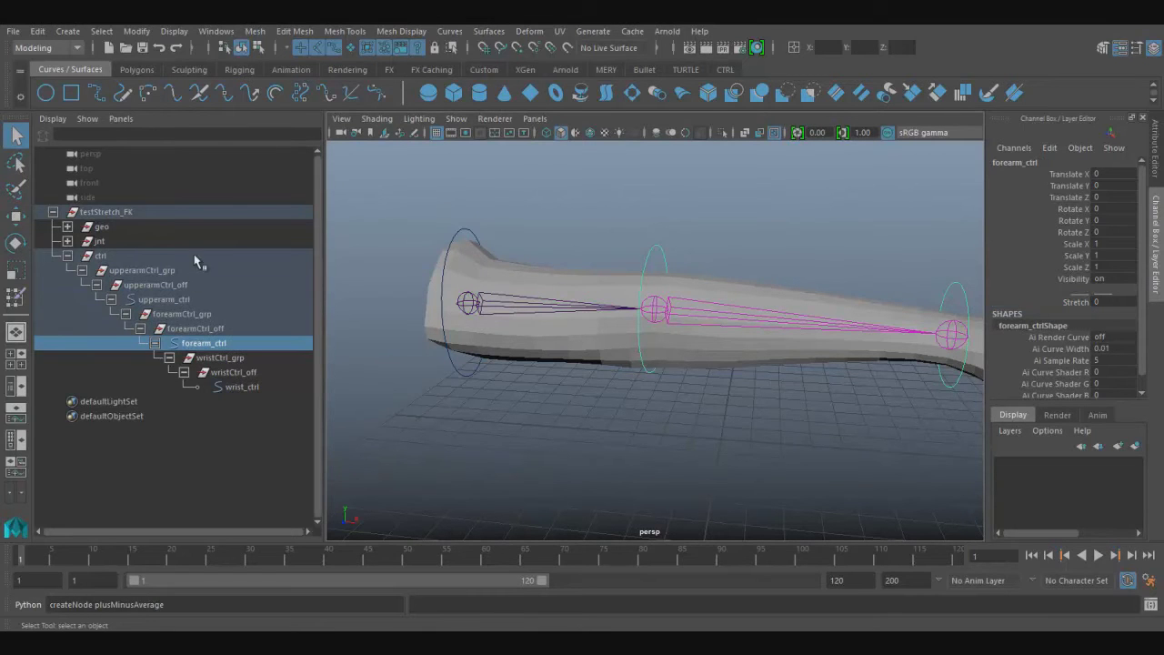
click(207, 345)
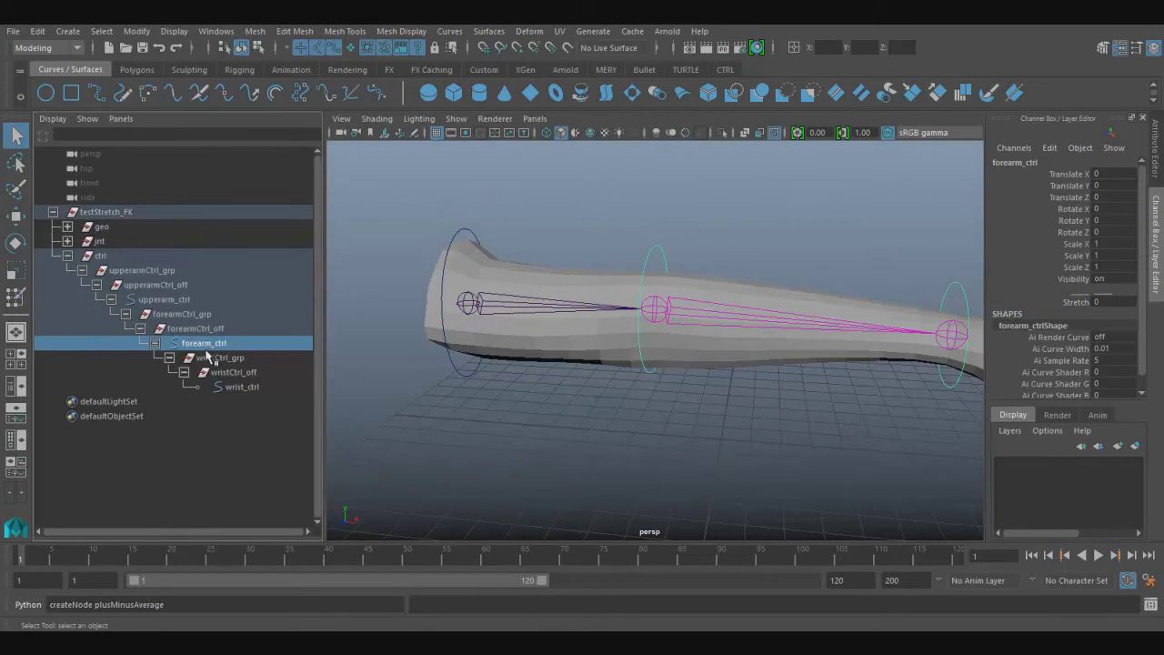
click(217, 333)
click(226, 359)
click(234, 344)
click(238, 329)
click(223, 316)
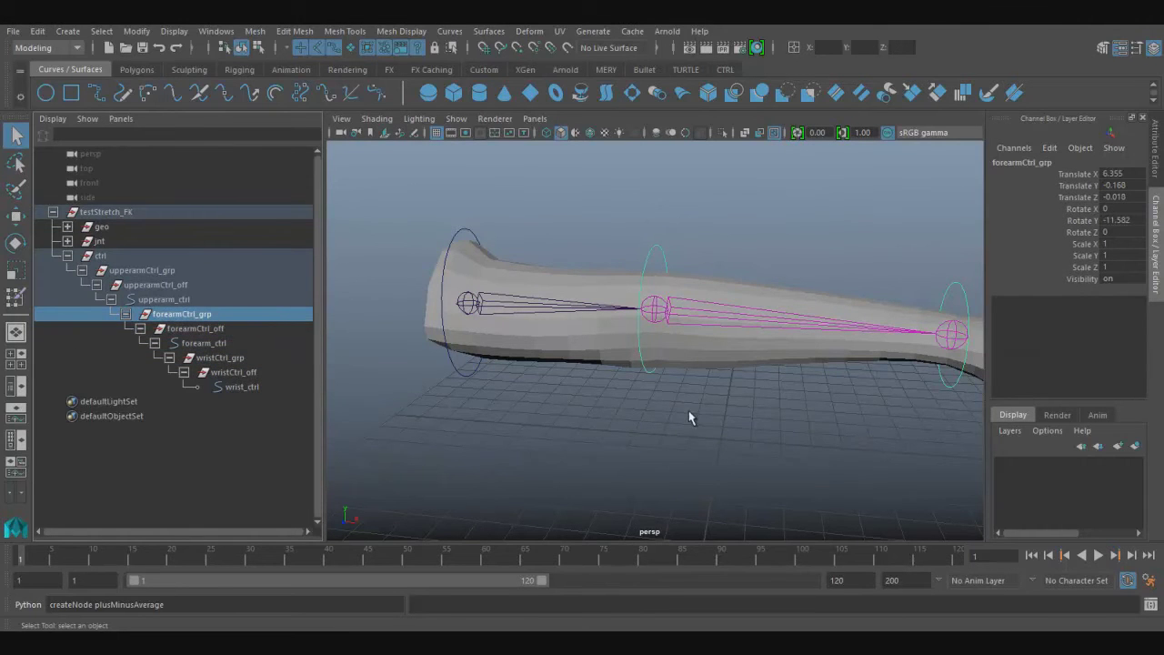
alt+drag(567, 395, 582, 405)
click(236, 346)
key(Up)
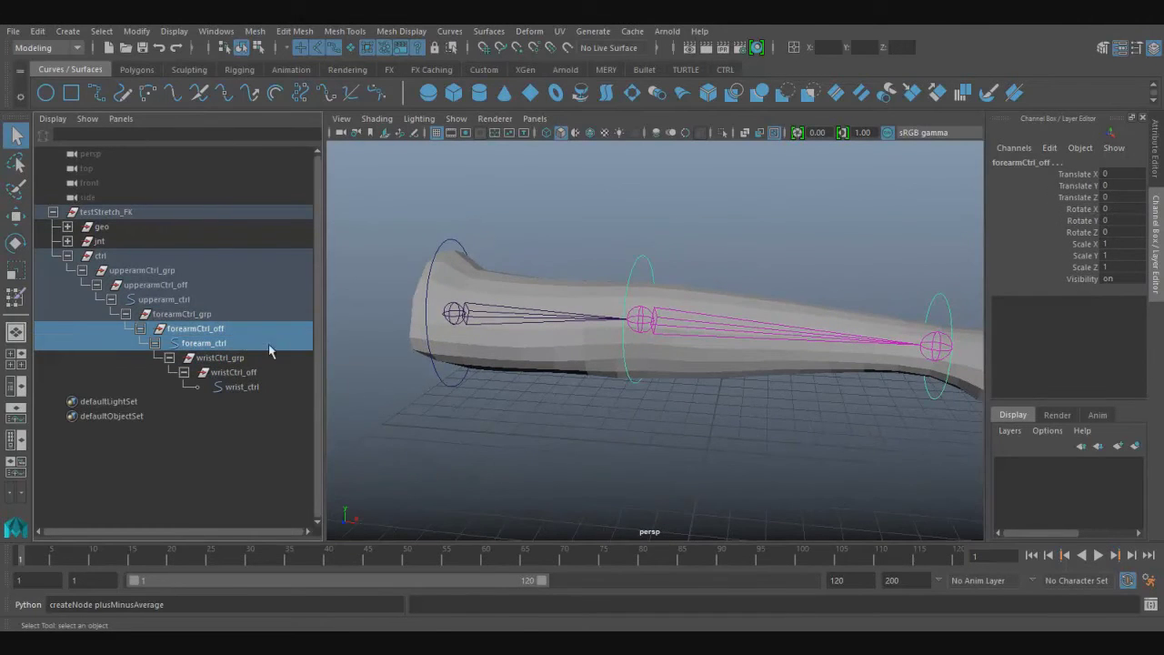
alt+drag(576, 410, 563, 386)
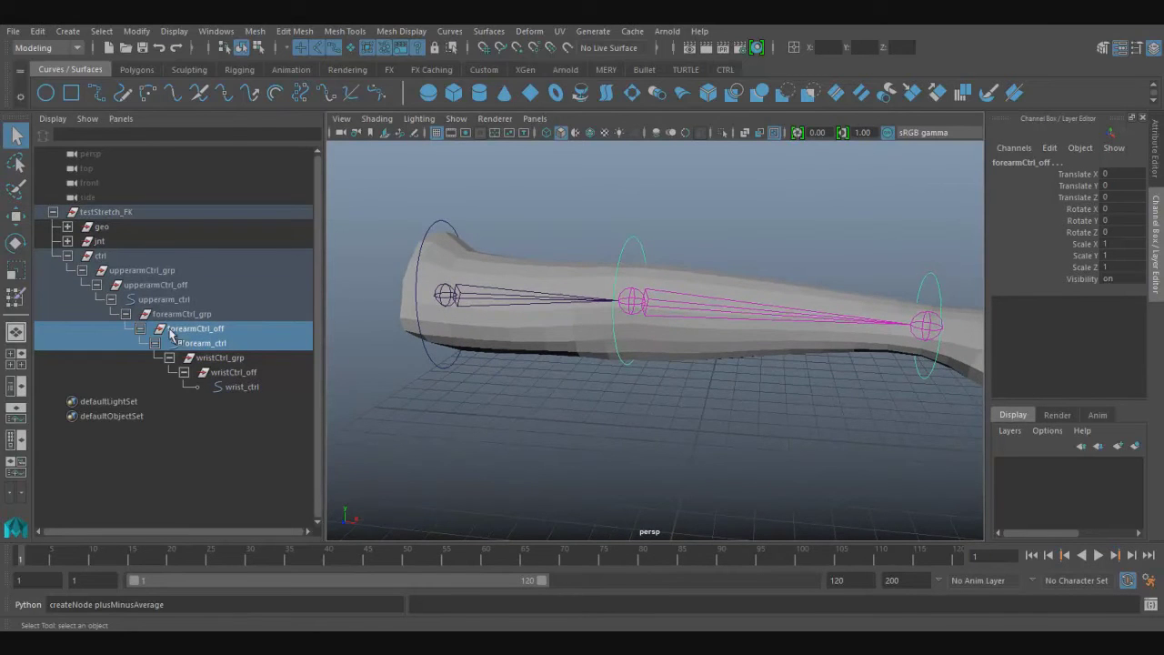
alt+middle_drag(454, 393, 474, 414)
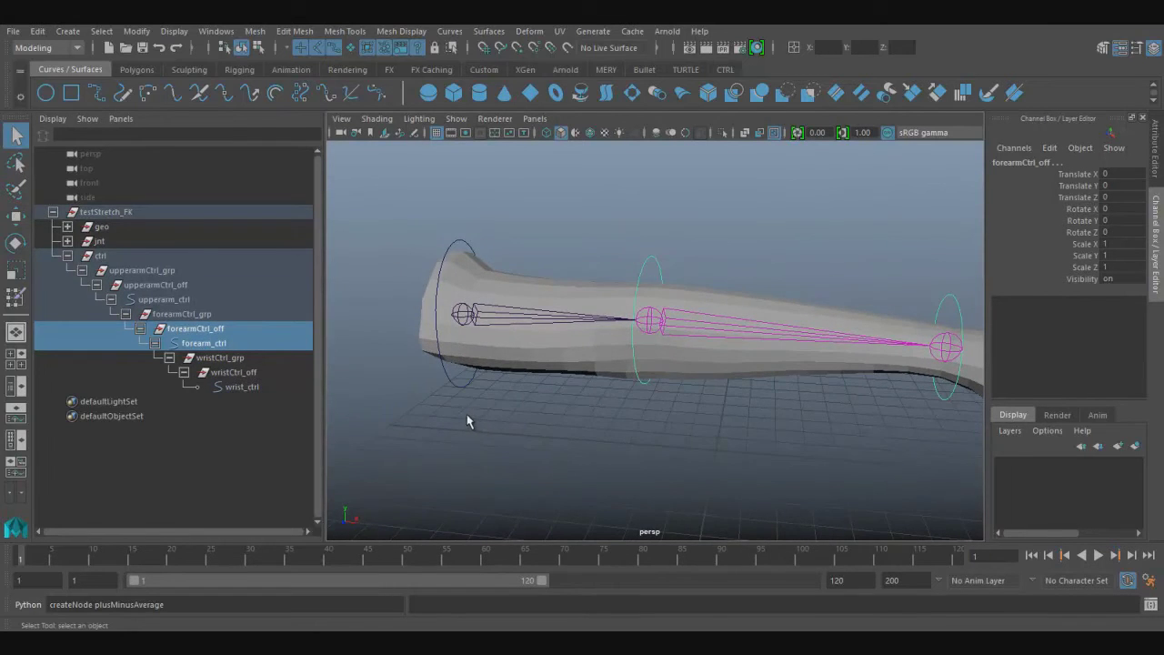
Select upperarm control, forearmCtrl_grp, forearm control, wristCtrl_grp and wrist_ctrl, following them along the arm.
click(187, 298)
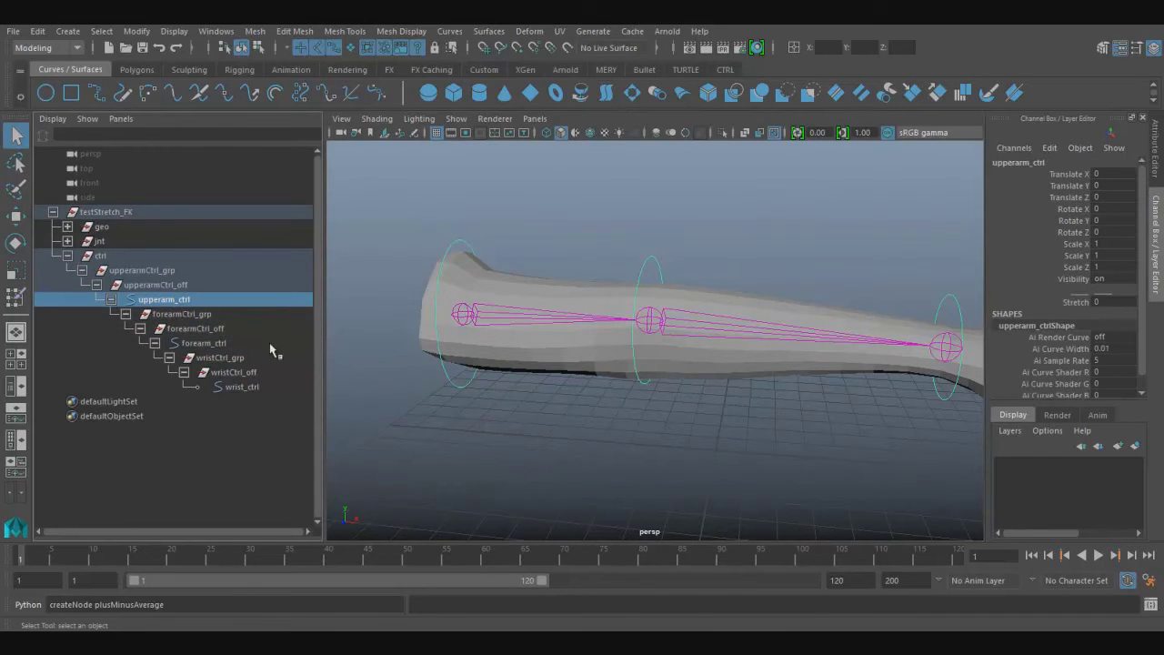
ctrl+click(182, 314)
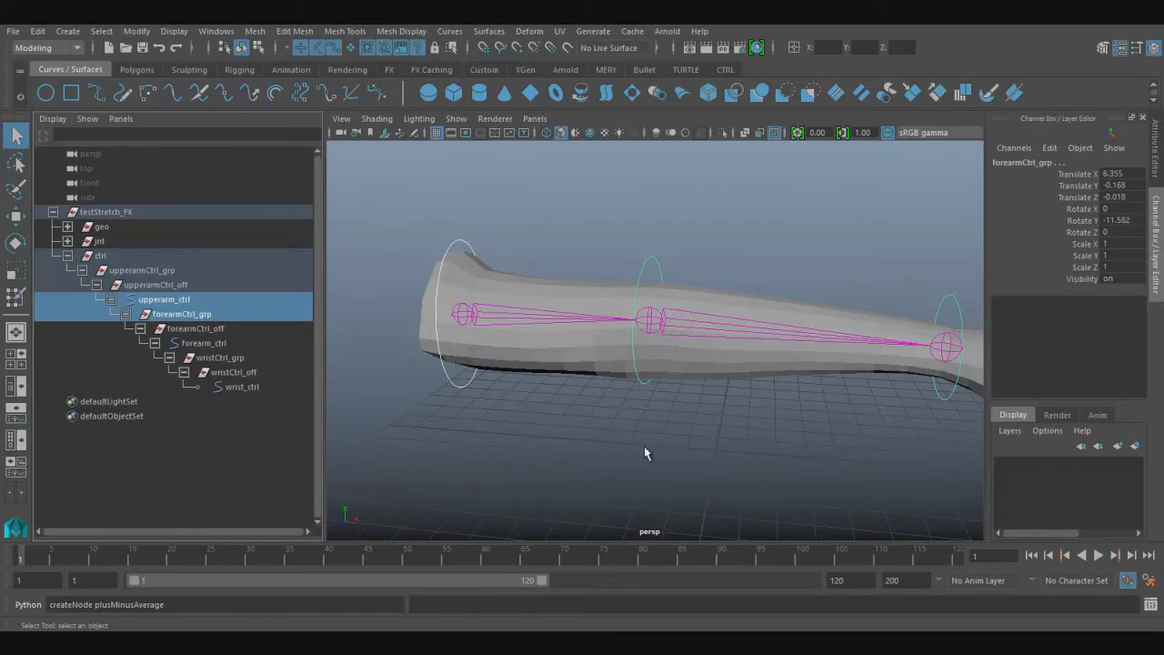
click(223, 345)
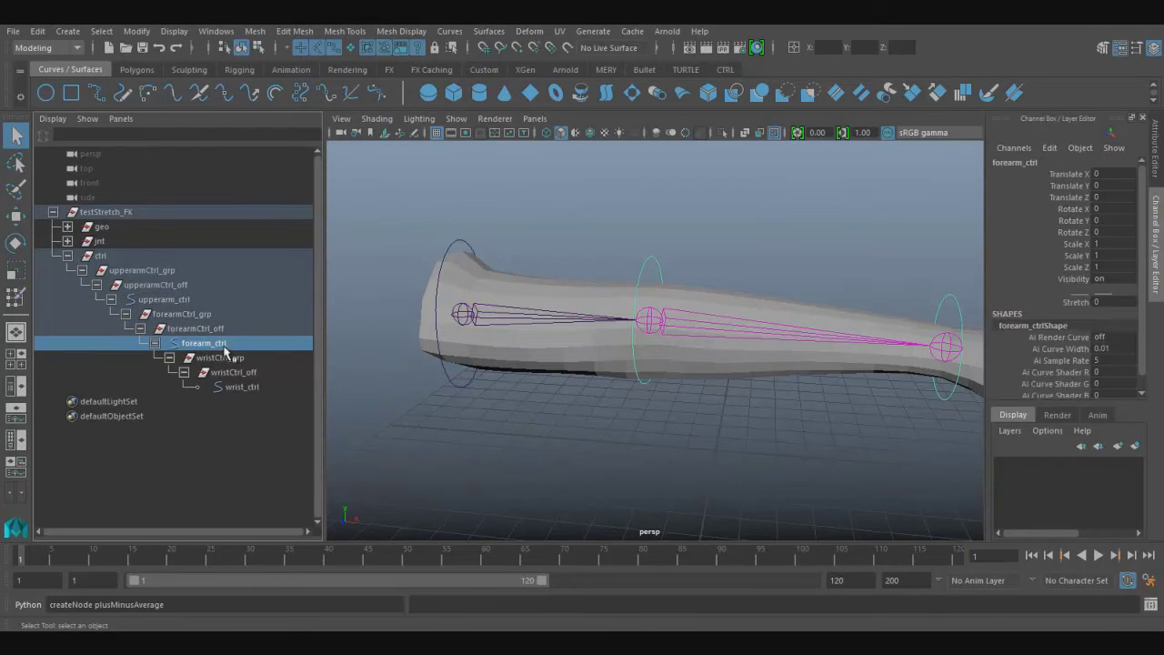
ctrl+click(230, 361)
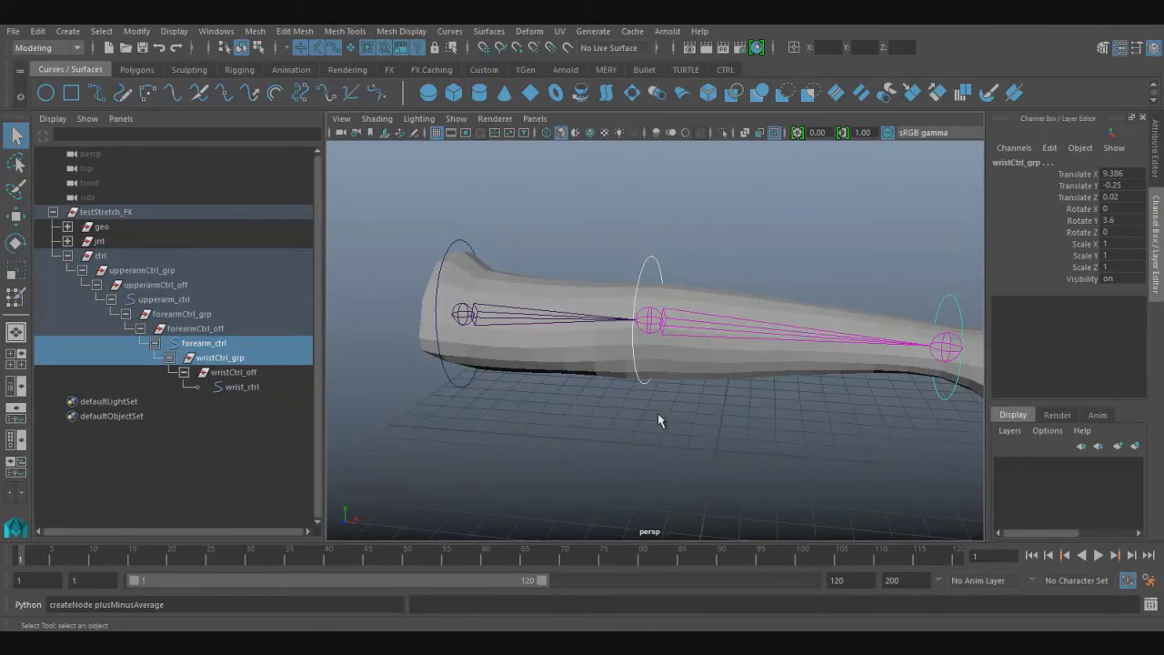
alt+middle_drag(657, 421, 328, 395)
alt+middle_drag(443, 407, 607, 407)
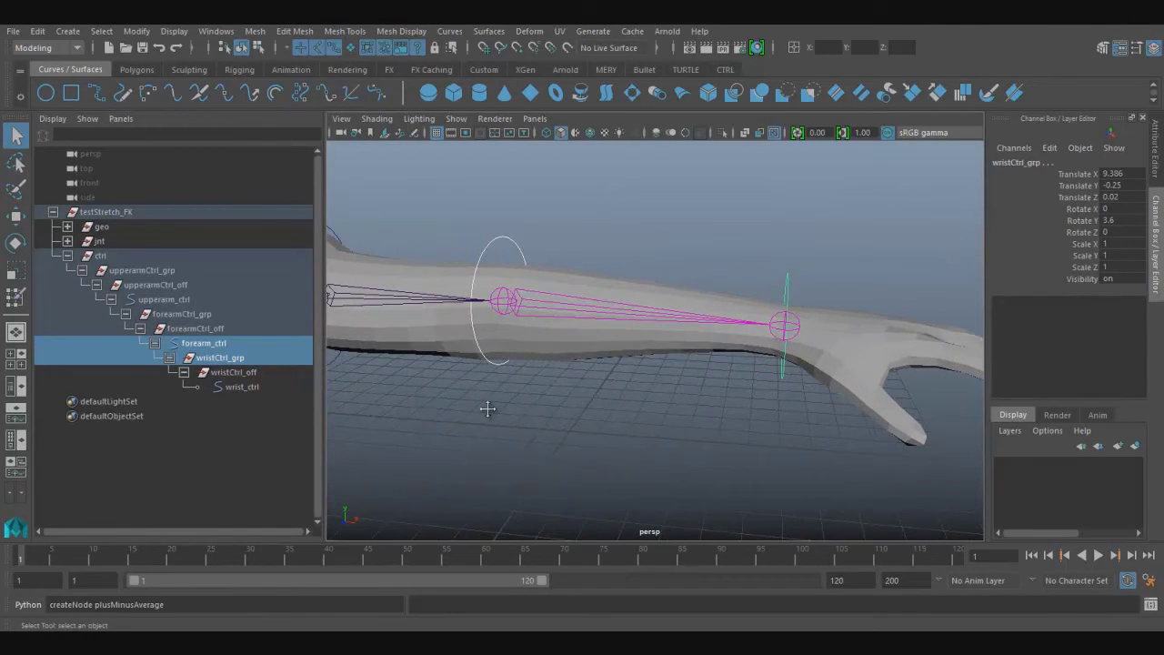
alt+middle_drag(485, 408, 560, 408)
ctrl+click(231, 359)
ctrl+click(242, 386)
click(645, 403)
mouse_move(499, 429)
alt+middle_down()
mouse_move(577, 351)
mouse_move(546, 361)
mouse_move(616, 383)
mouse_move(587, 375)
alt+middle_up()
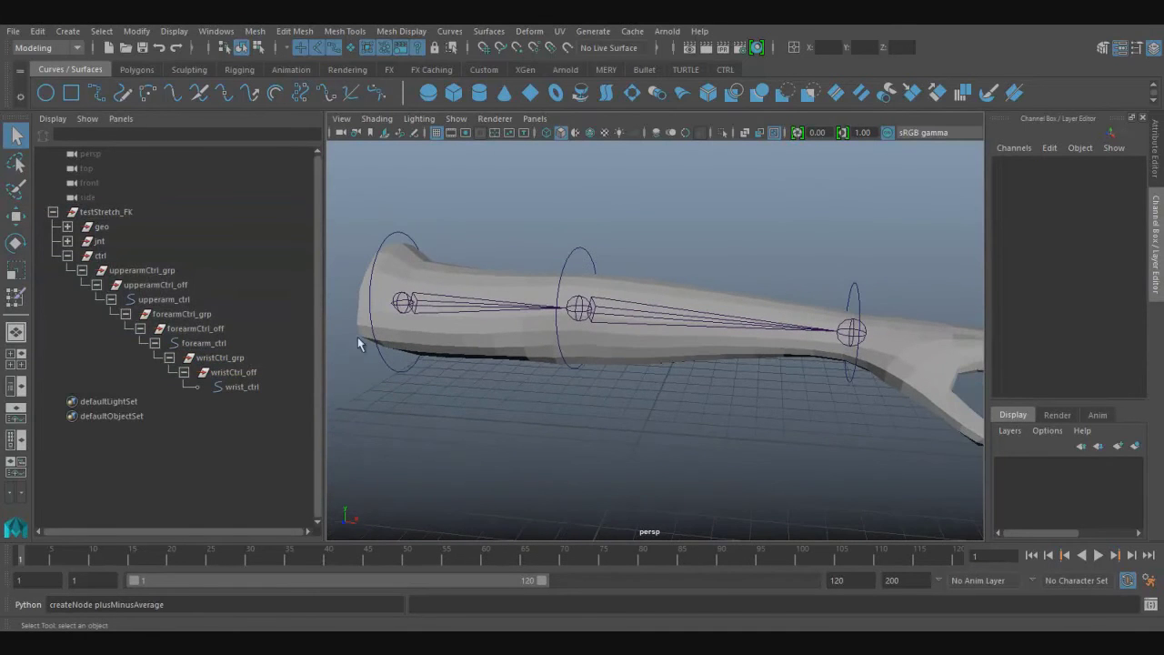
Check upperarm_ctrl's Stretch channel, deselect, and bring up the hotbox Windows > Editors list.
drag(326, 320, 303, 320)
mouse_move(427, 415)
alt+mouse_down()
mouse_move(468, 428)
mouse_move(408, 261)
alt+mouse_up()
click(408, 261)
key(w)
click(1075, 301)
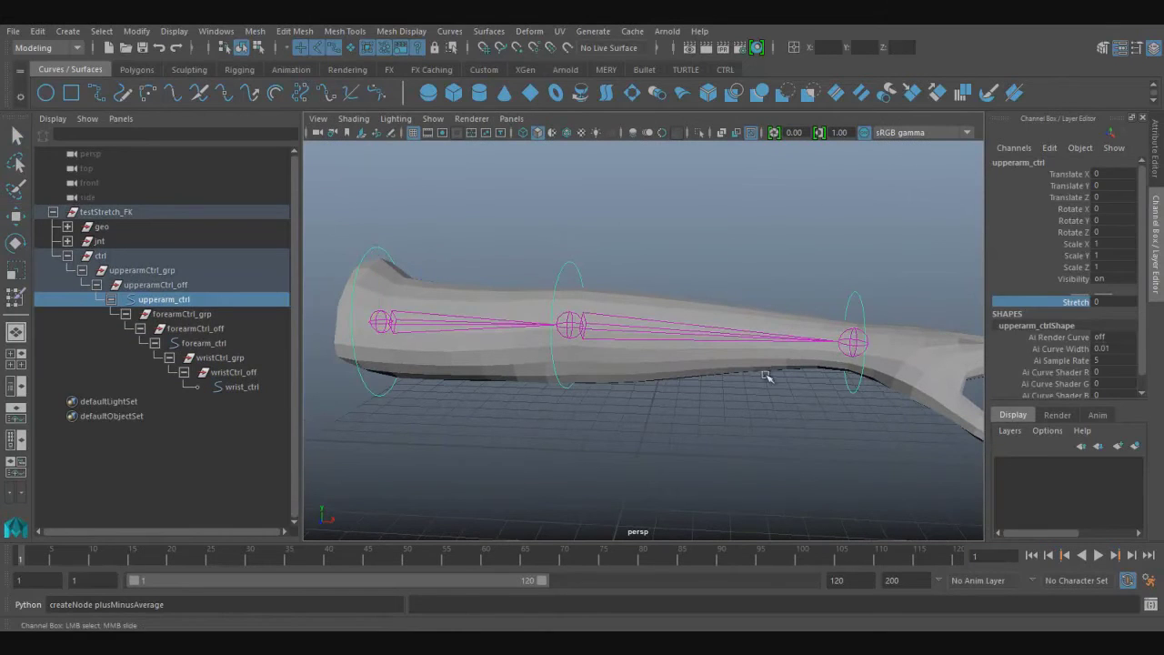
key(q)
click(599, 240)
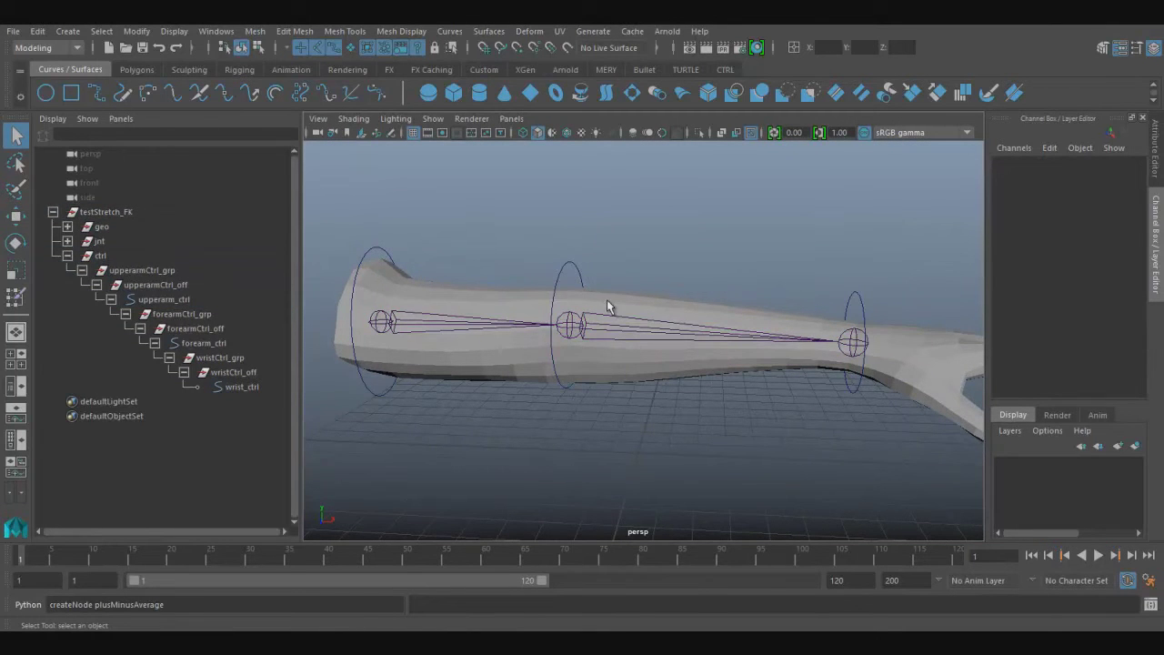
key(space)
click(643, 252)
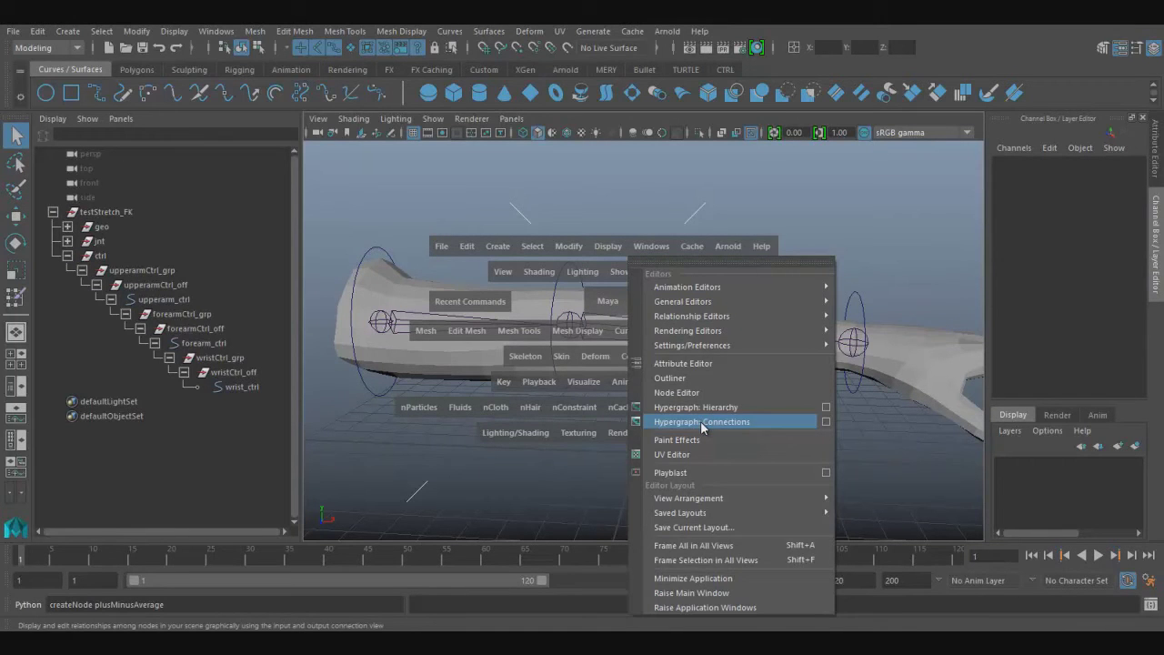
Open the Hypergraph, shrink it, and move it away from the arm.
click(703, 424)
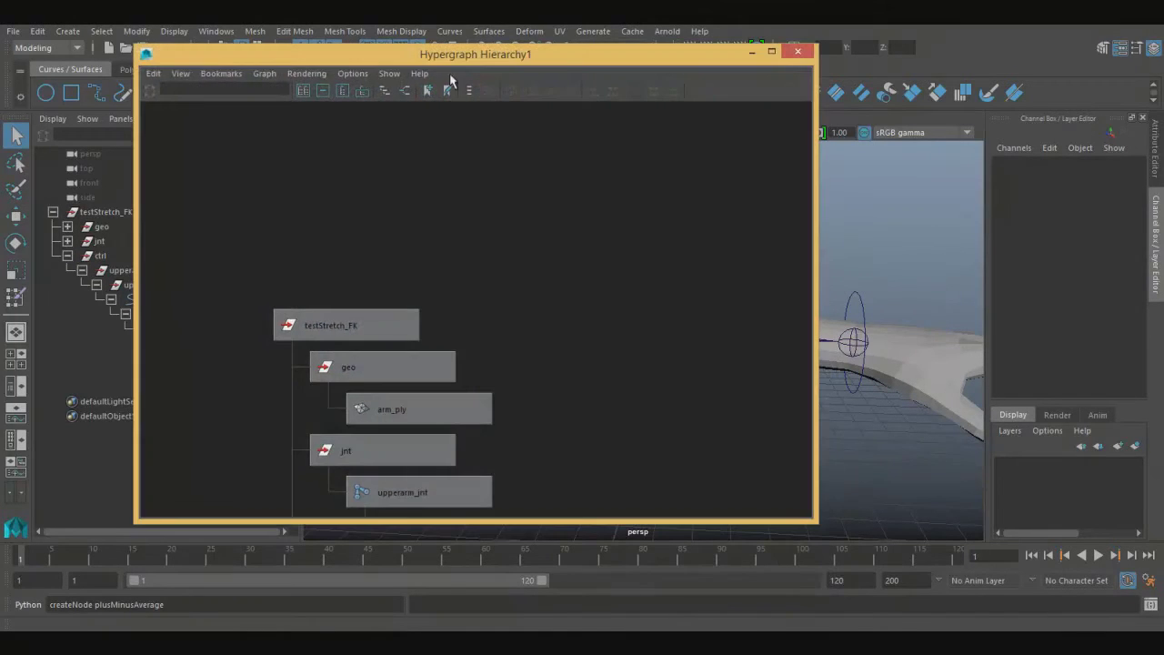
drag(459, 54, 666, 103)
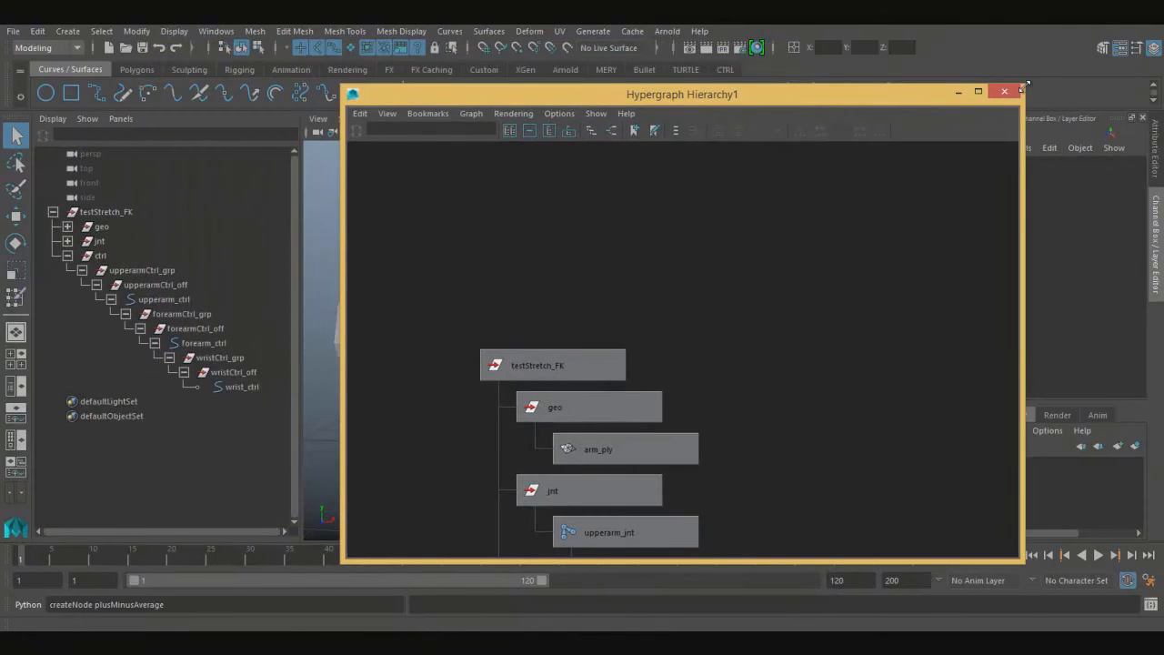
drag(1025, 84, 791, 247)
drag(564, 255, 910, 170)
mouse_move(593, 285)
alt+mouse_down()
mouse_move(545, 364)
mouse_move(503, 360)
alt+mouse_up()
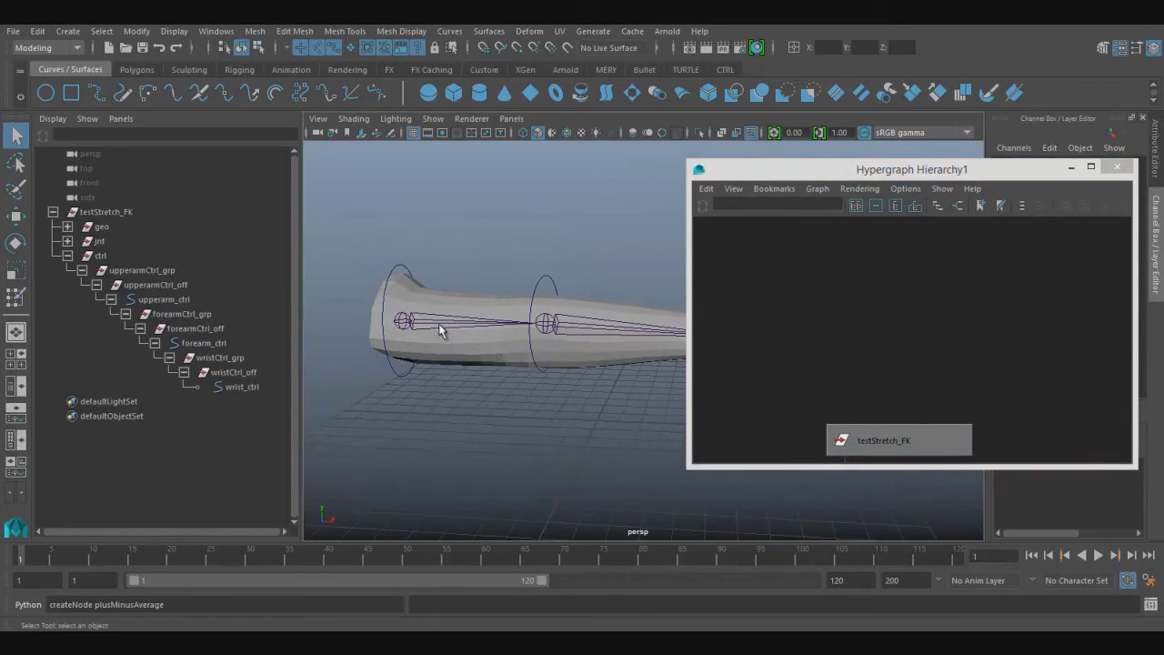
Graph the input and output connections of upperarm_ctrl and forearmCtrl_grp.
click(397, 273)
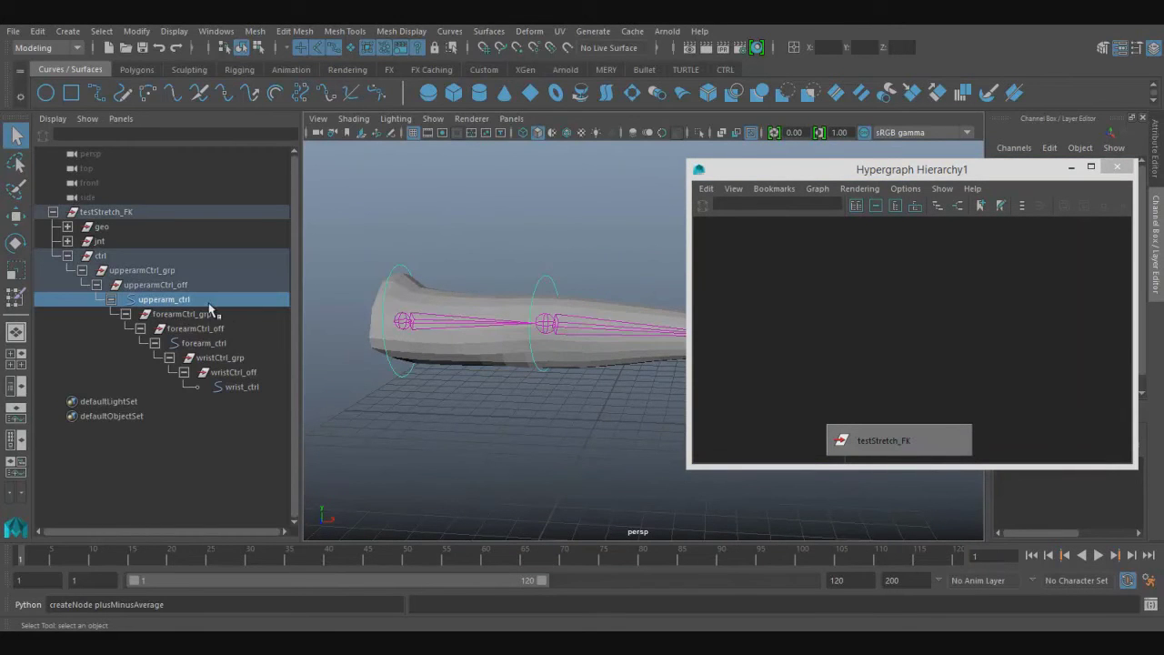
click(179, 304)
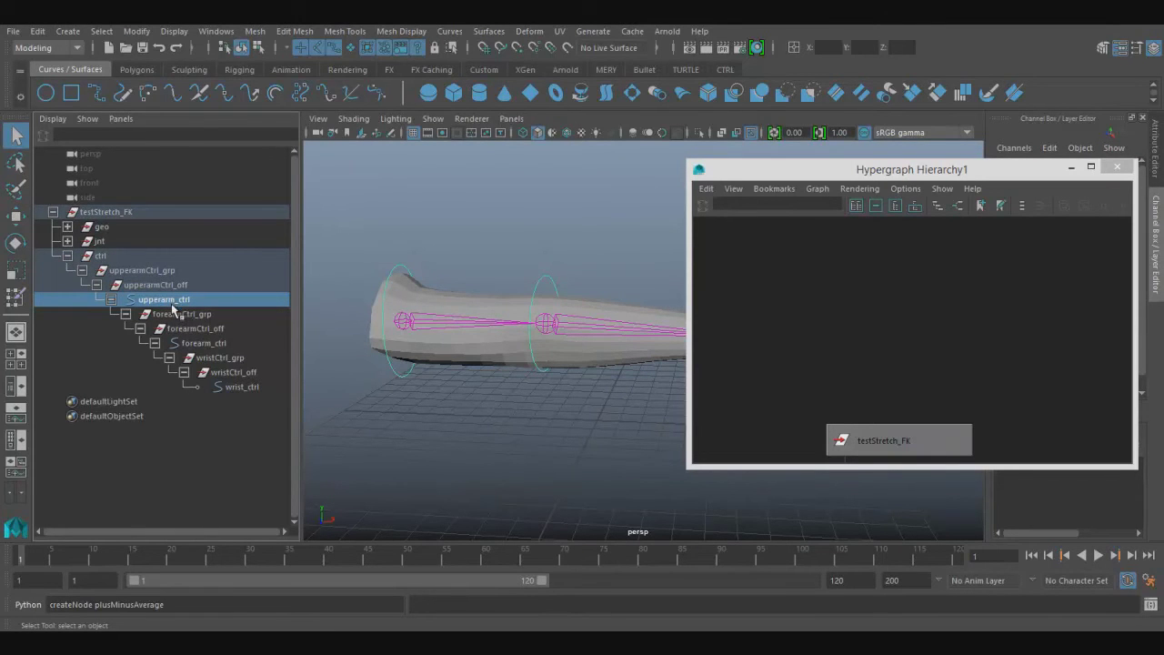
ctrl+click(227, 345)
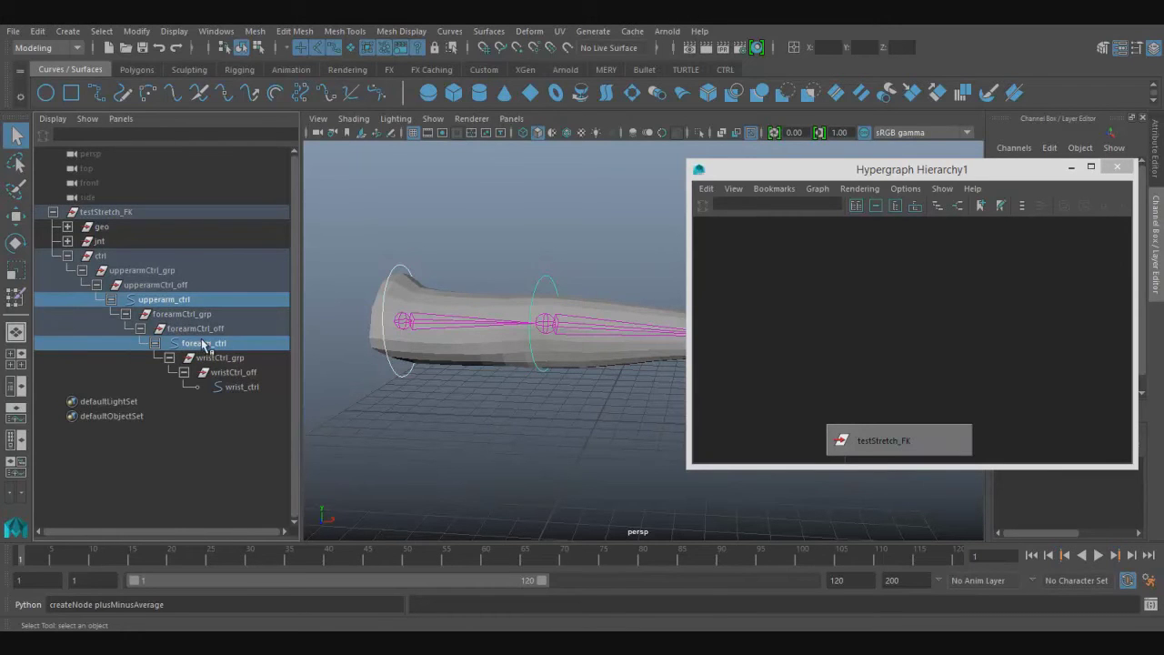
ctrl+click(202, 344)
ctrl+click(182, 314)
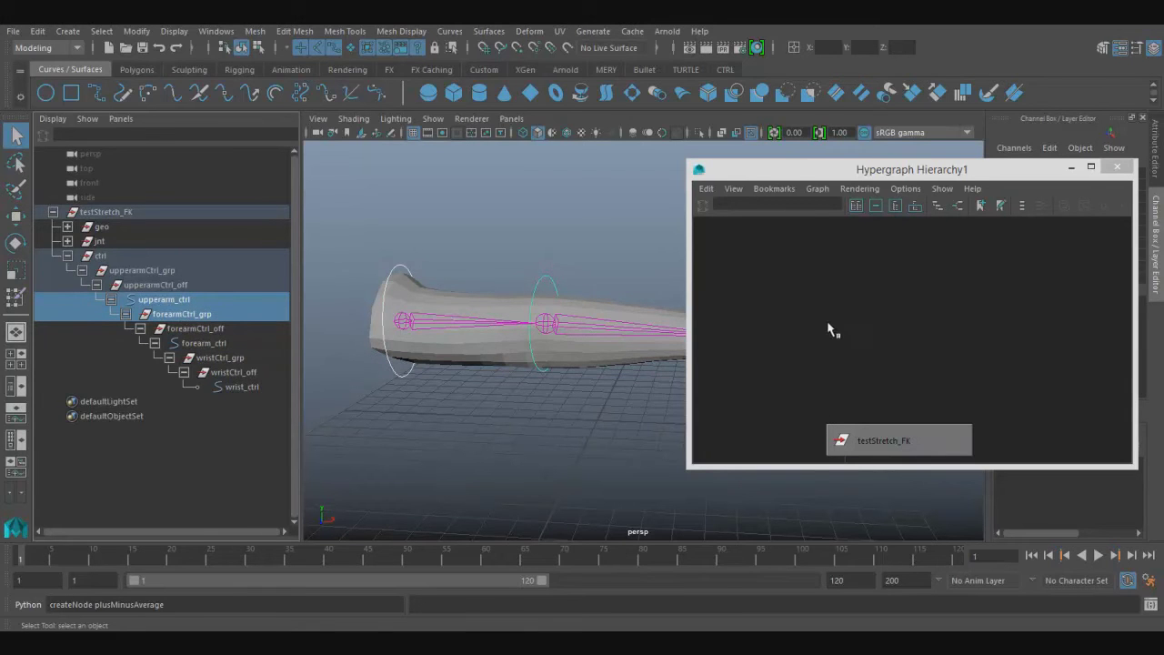
click(957, 205)
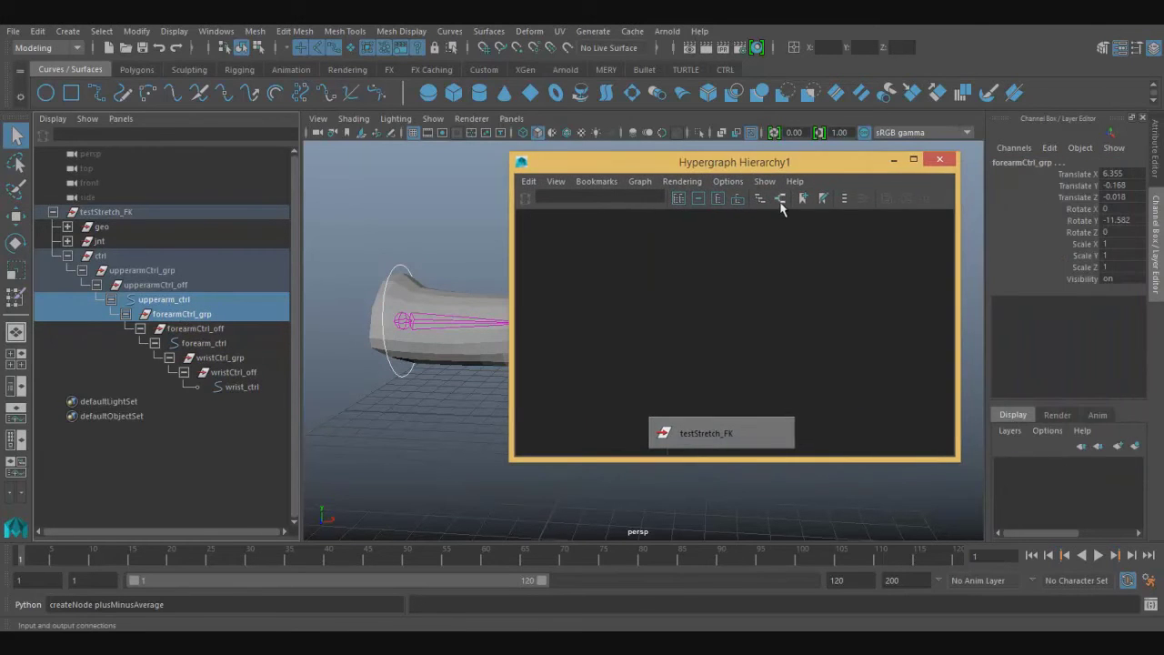
click(781, 208)
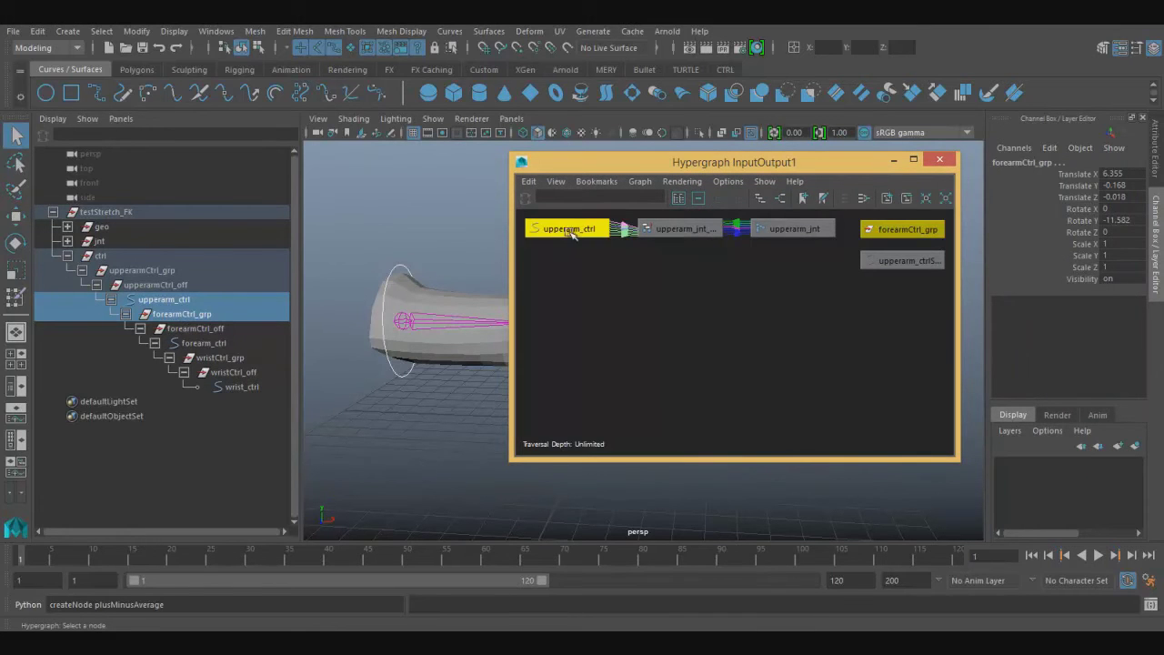
Arrange upperarm_ctrl and forearmCtrl_grp side by side in the graph and frame them.
drag(571, 233, 566, 351)
drag(862, 362, 715, 356)
drag(553, 337, 733, 392)
key(f)
click(750, 425)
drag(637, 329, 636, 334)
click(725, 411)
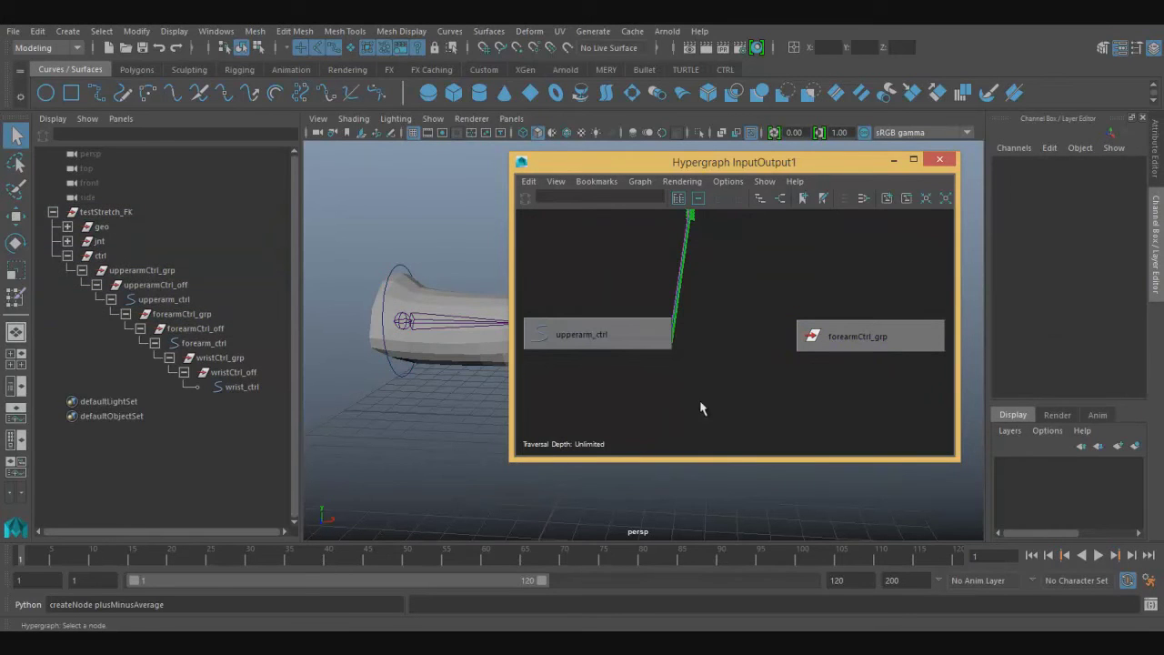
Clear the old command text from the command line.
double_click(240, 594)
key(ctrl+a)
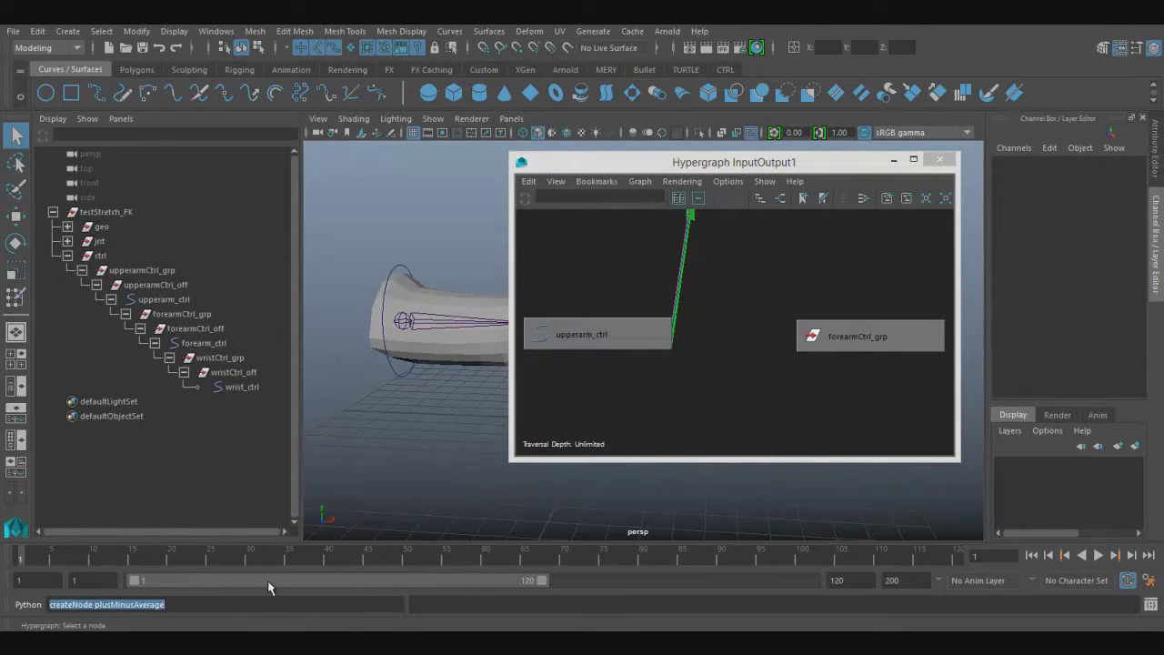
key(BackSpace)
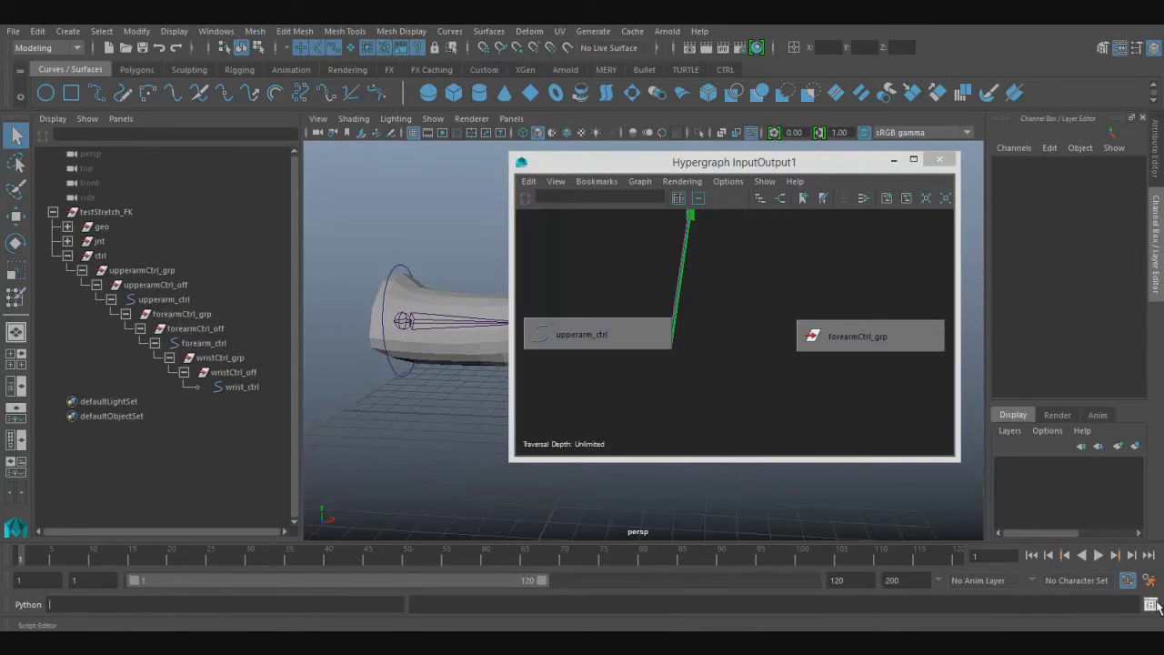
Run 'createNode plusMinusAverage' in the Script Editor to create plusMinusAverage1.
click(1151, 605)
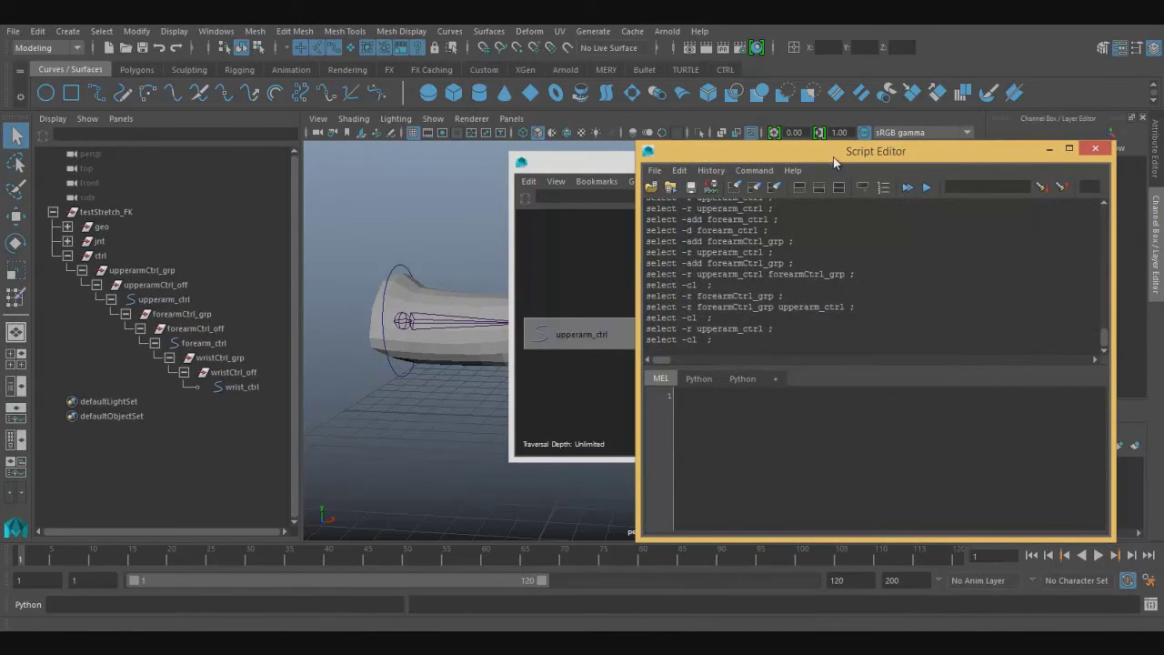
drag(834, 162, 703, 120)
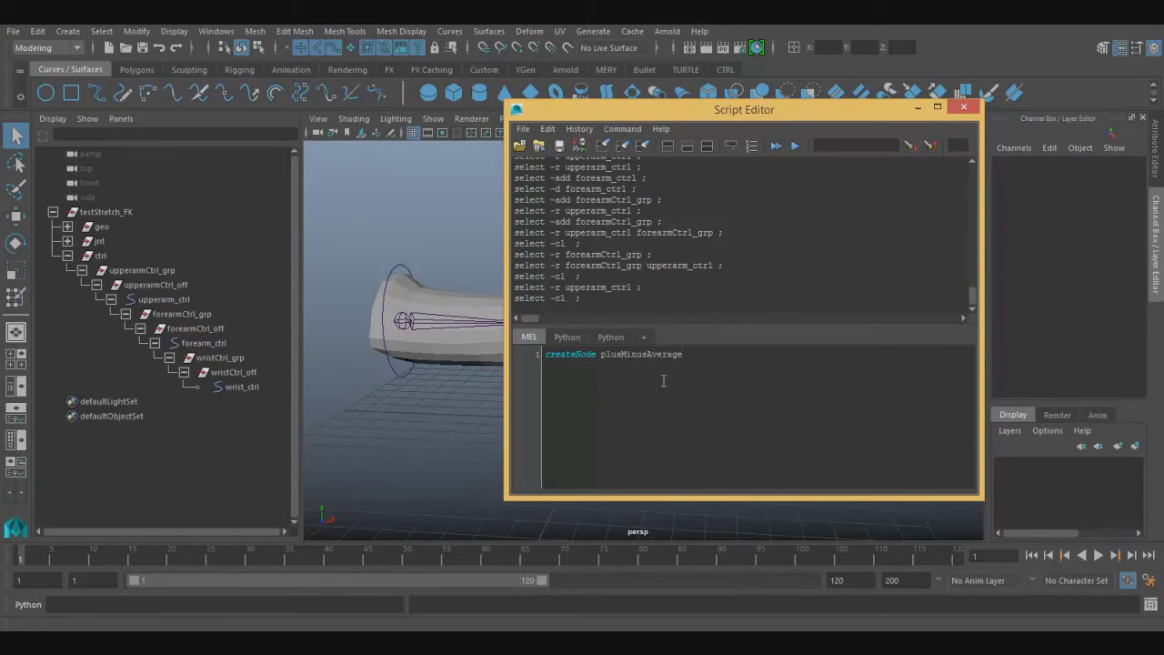
drag(651, 117, 527, 185)
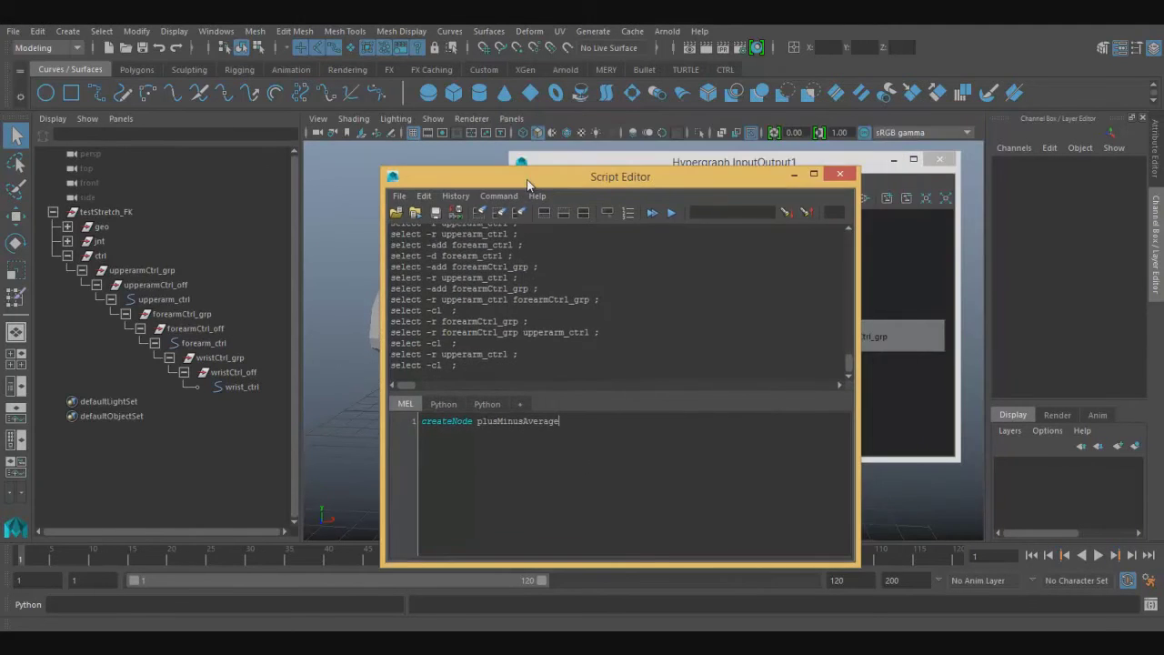
key(ctrl+Return)
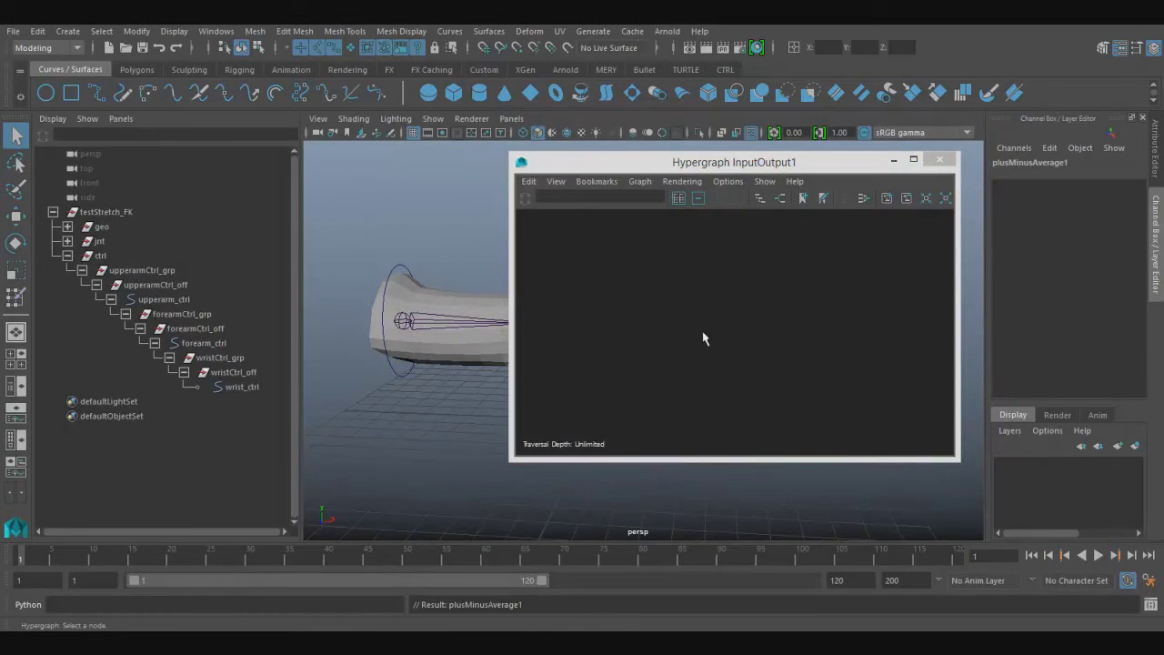
click(224, 604)
text(f)
Make the Outliner list all scene nodes and show plusMinusAverage1 in the graph.
right_click(150, 435)
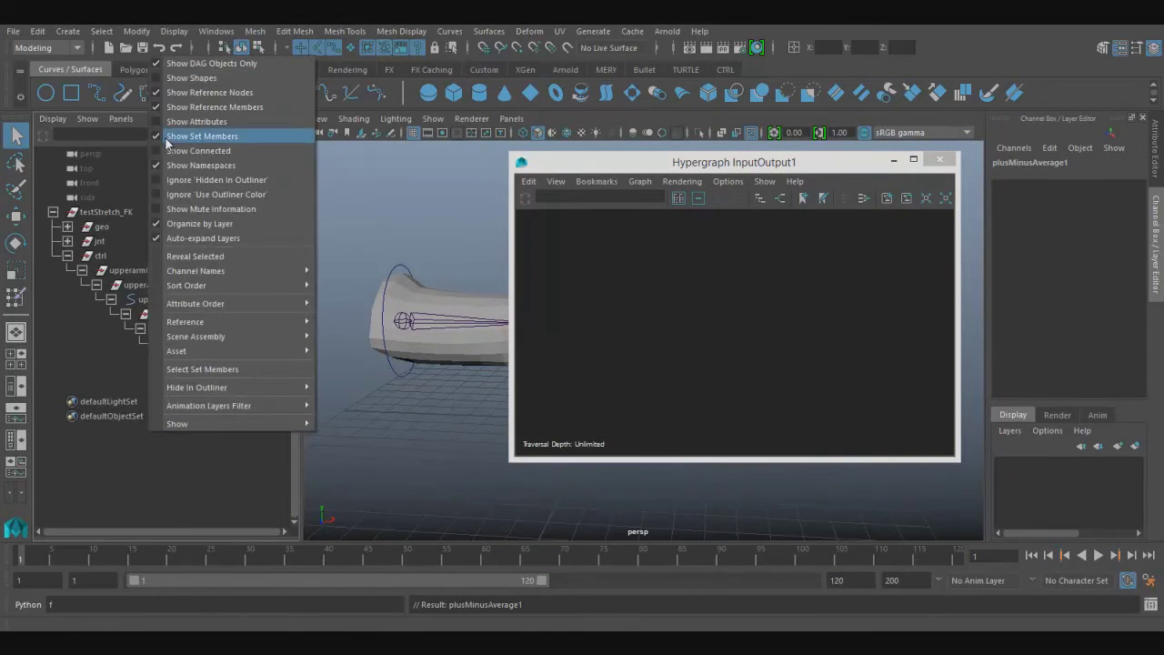
click(182, 68)
scroll(163, 345, down, 5)
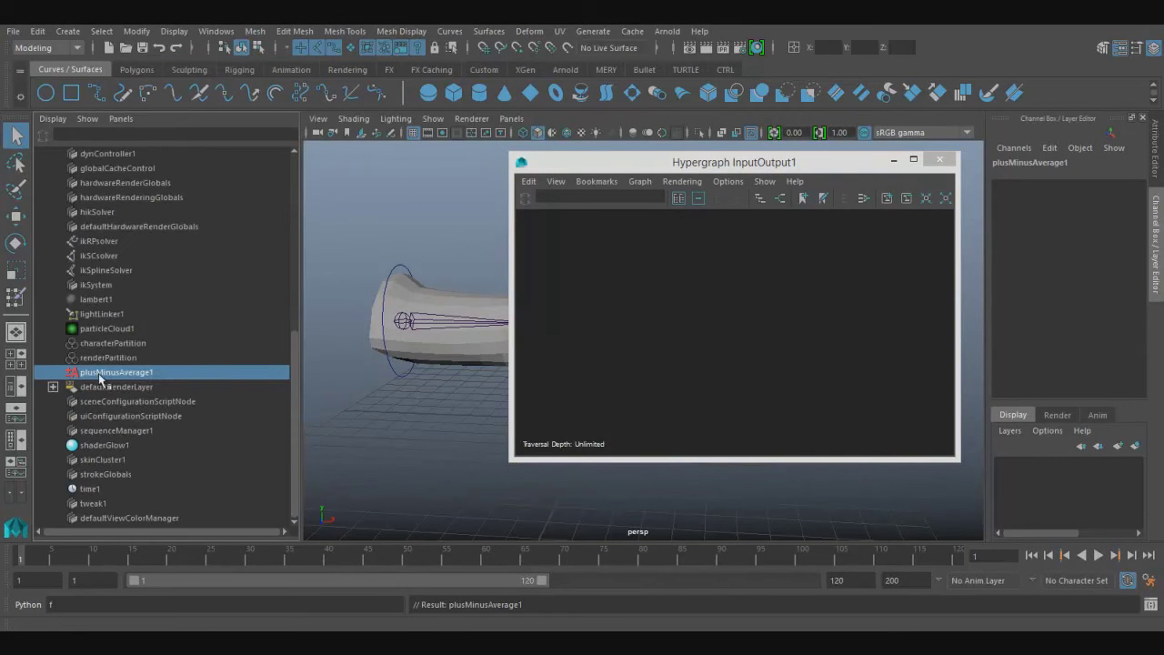
click(780, 199)
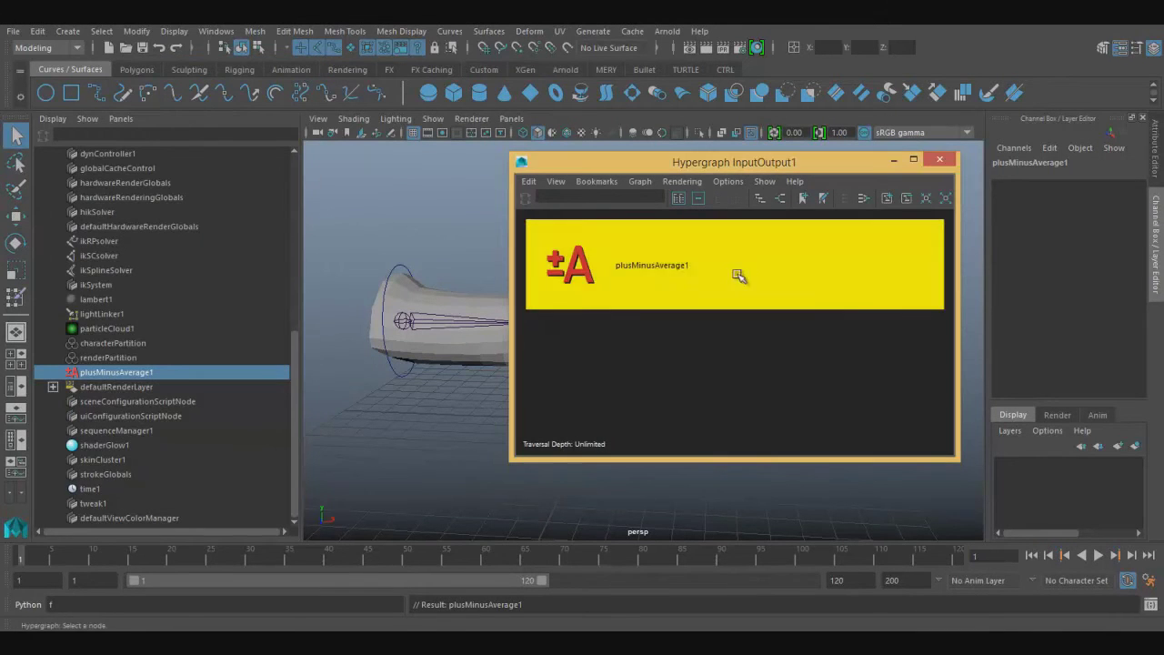
Add upperarm_ctrl and forearmCtrl_grp to the graph, move the nodes lower, and frame them.
click(428, 318)
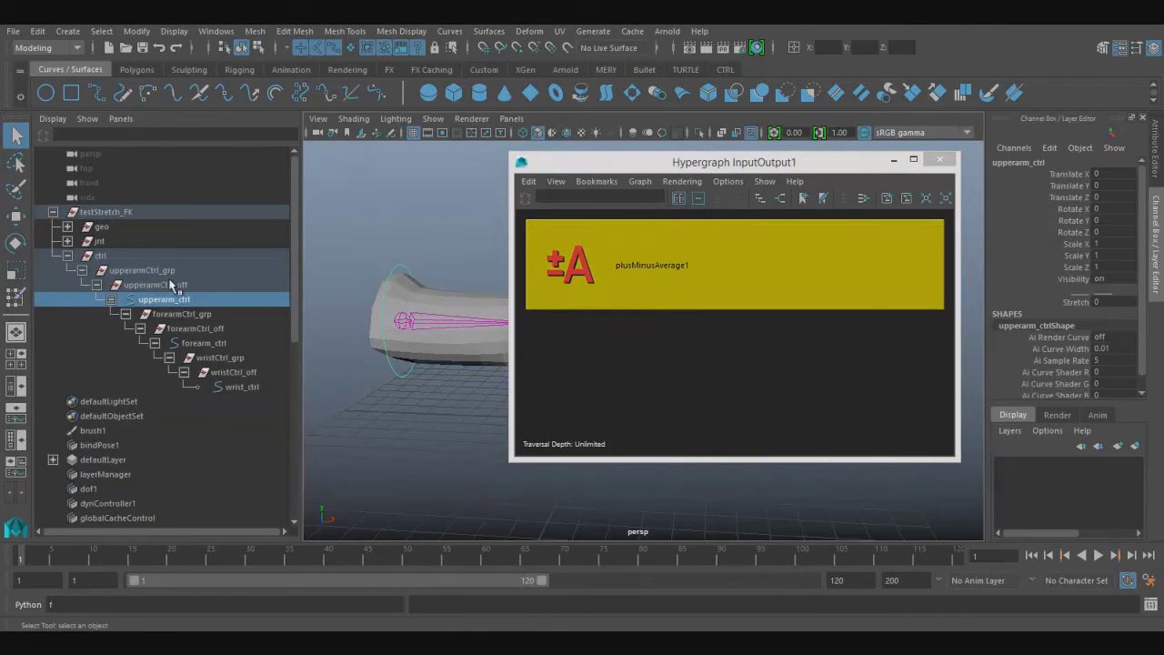
ctrl+click(182, 314)
click(780, 198)
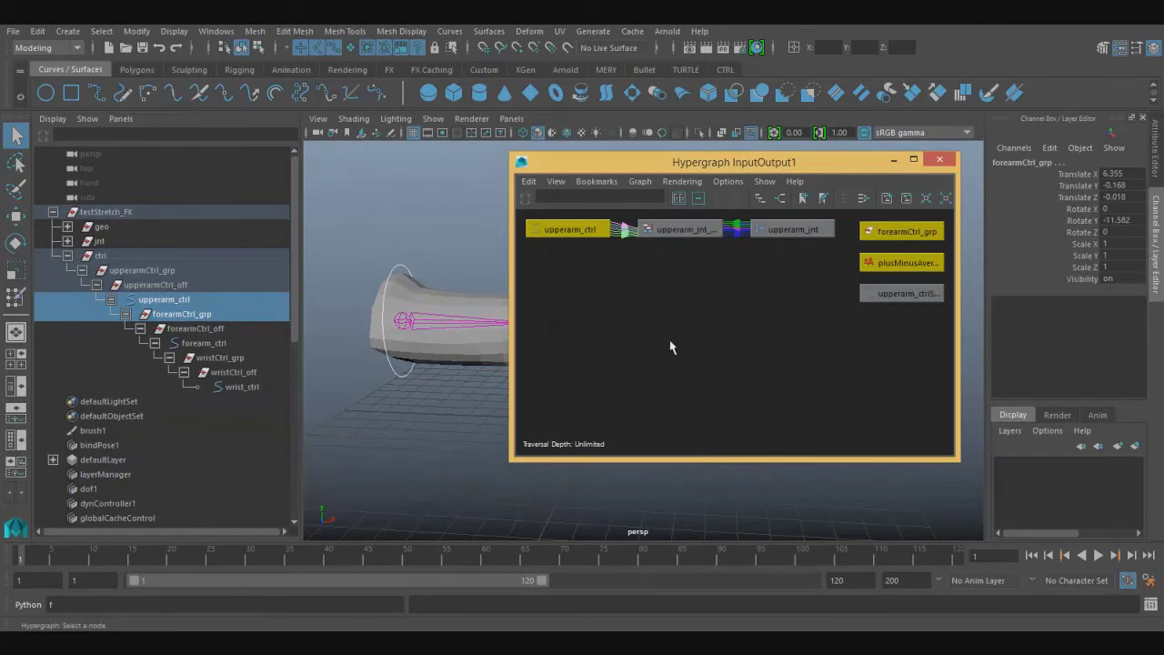
drag(589, 244, 596, 362)
drag(579, 249, 616, 364)
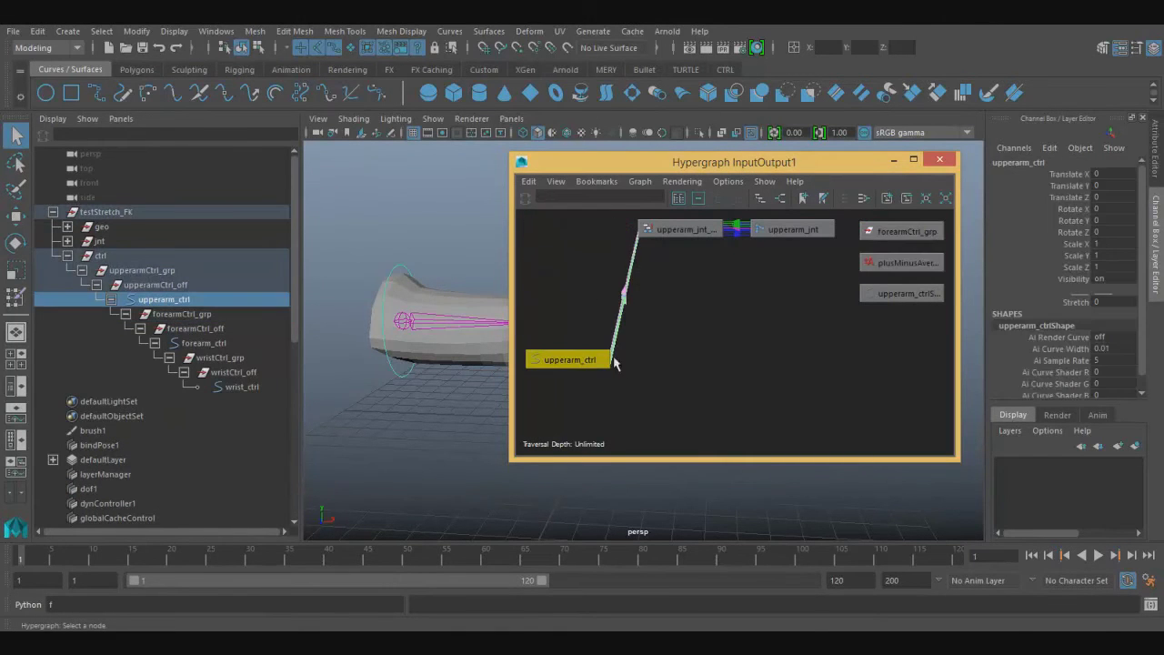
mouse_move(873, 262)
mouse_down()
mouse_move(684, 347)
mouse_move(699, 360)
mouse_up()
mouse_move(868, 233)
mouse_down()
mouse_move(792, 368)
mouse_move(812, 364)
mouse_move(664, 351)
mouse_up()
key(f)
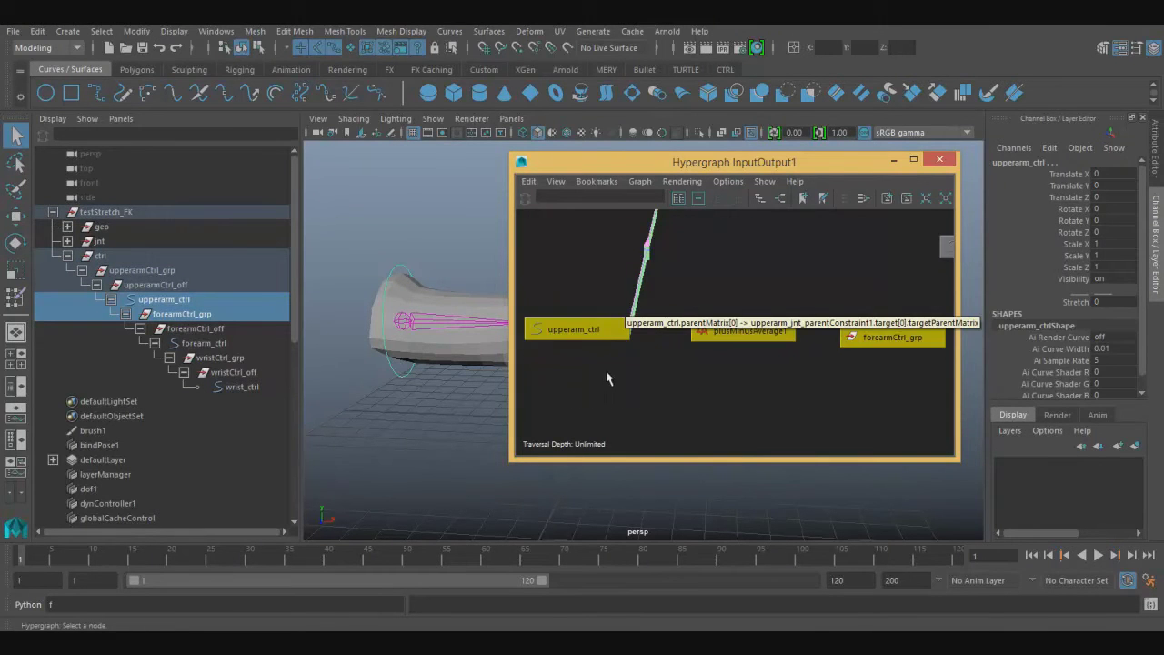
Line up plusMinusAverage between the two nodes, then move the Hypergraph aside to reveal the arm.
alt+middle_drag(609, 379, 632, 410)
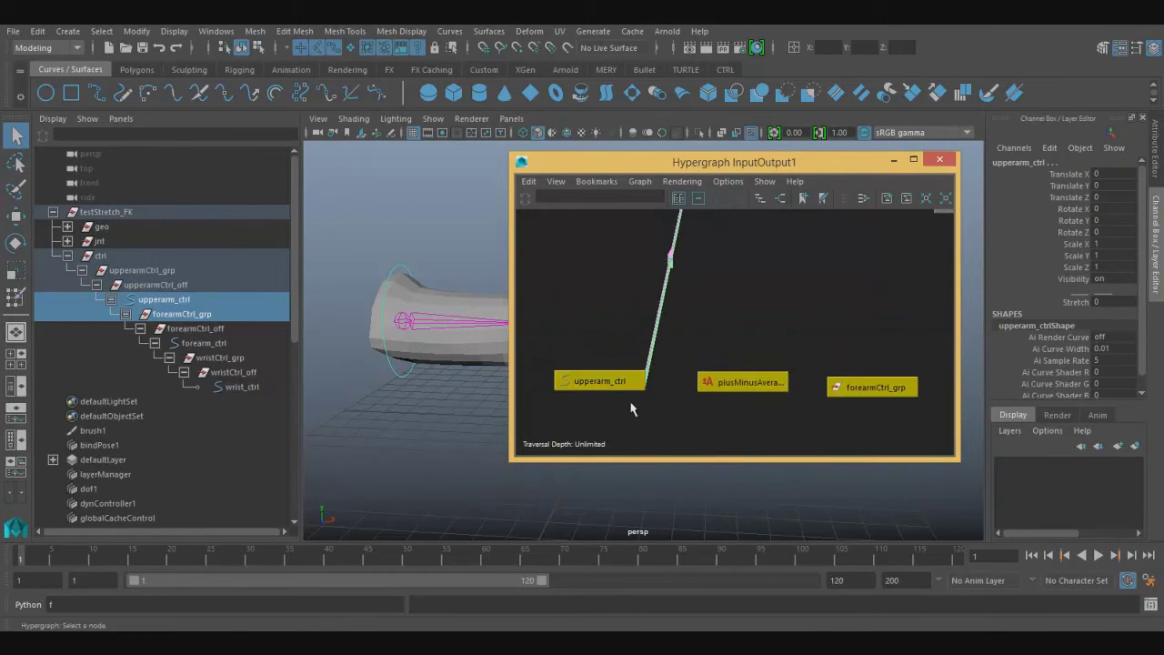
click(632, 409)
click(605, 354)
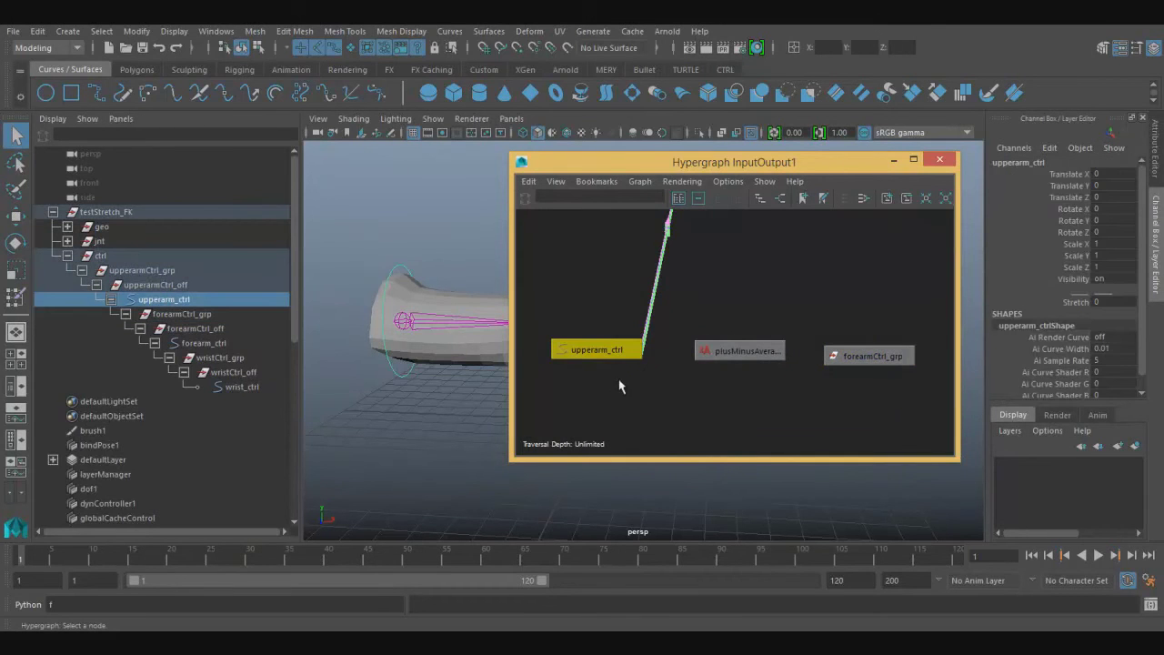
drag(744, 354, 711, 357)
click(712, 357)
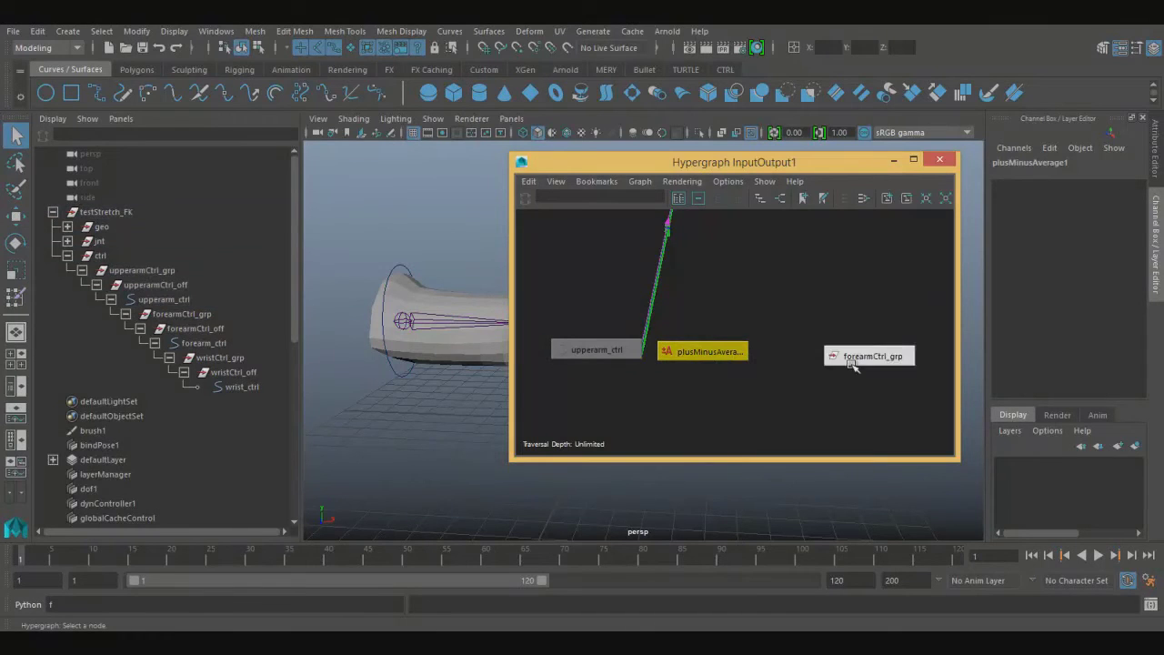
drag(848, 356, 790, 355)
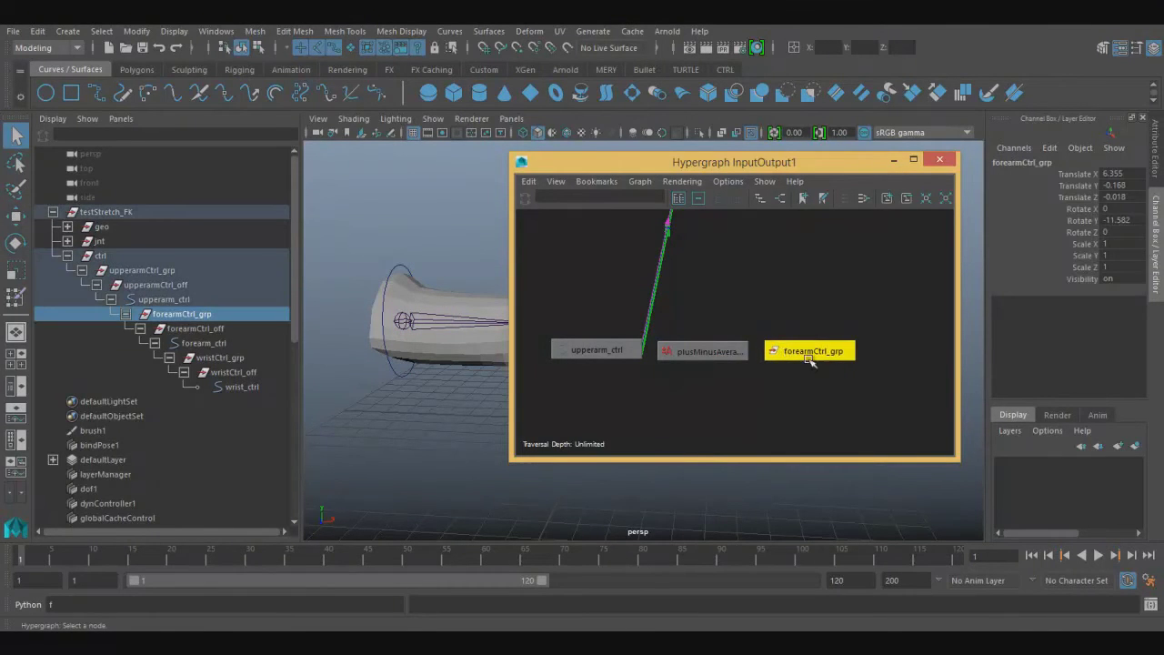
mouse_move(876, 162)
mouse_down()
mouse_move(1008, 177)
mouse_move(443, 119)
mouse_move(387, 82)
mouse_up()
alt+drag(649, 454, 635, 473)
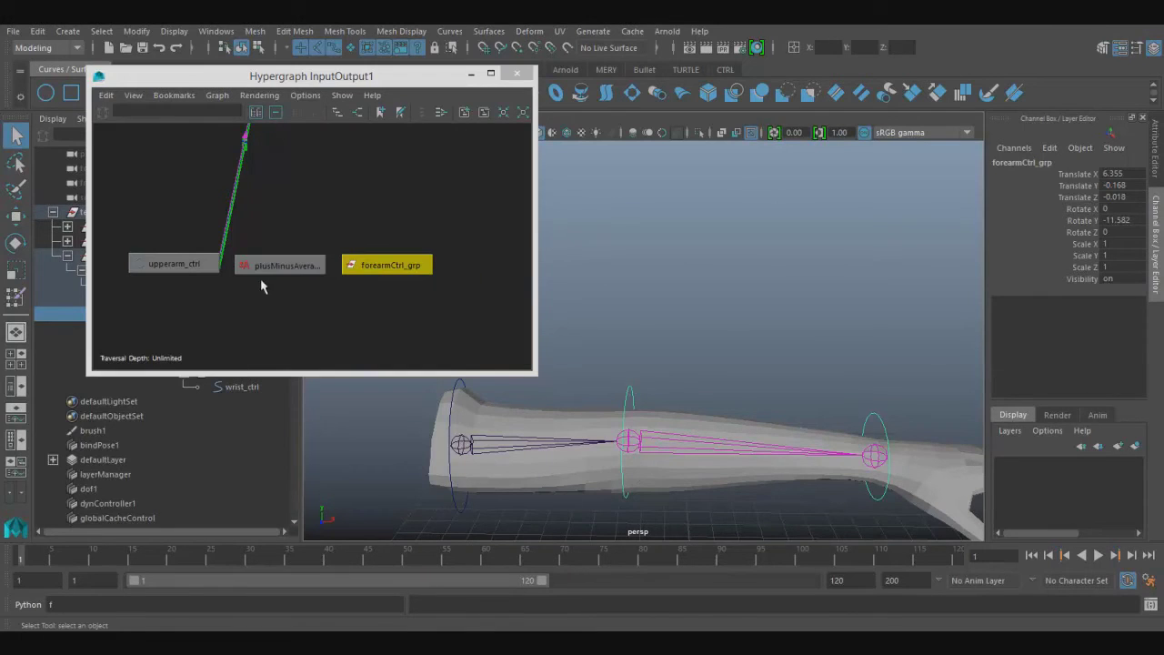
Move plusMinusAverage below the other nodes and inspect upperarm_ctrl's Stretch attribute.
drag(263, 267, 261, 333)
click(177, 277)
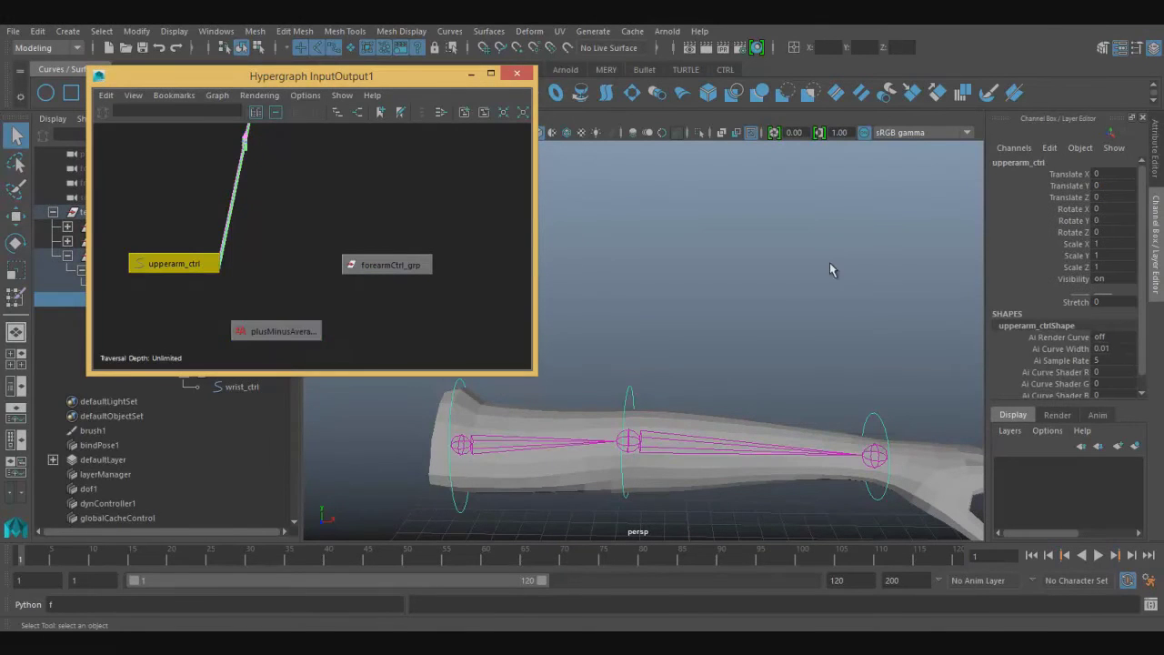
click(1076, 303)
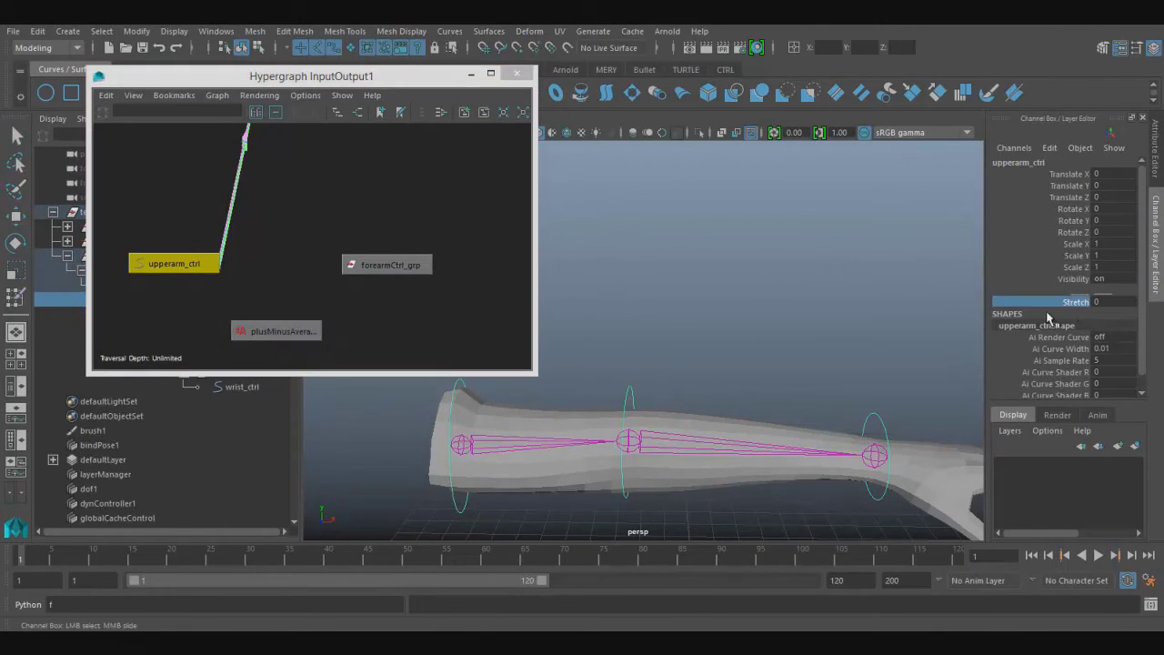
Test-move forearmCtrl_grp, then undo so its Translate X stays at 6.355.
click(390, 269)
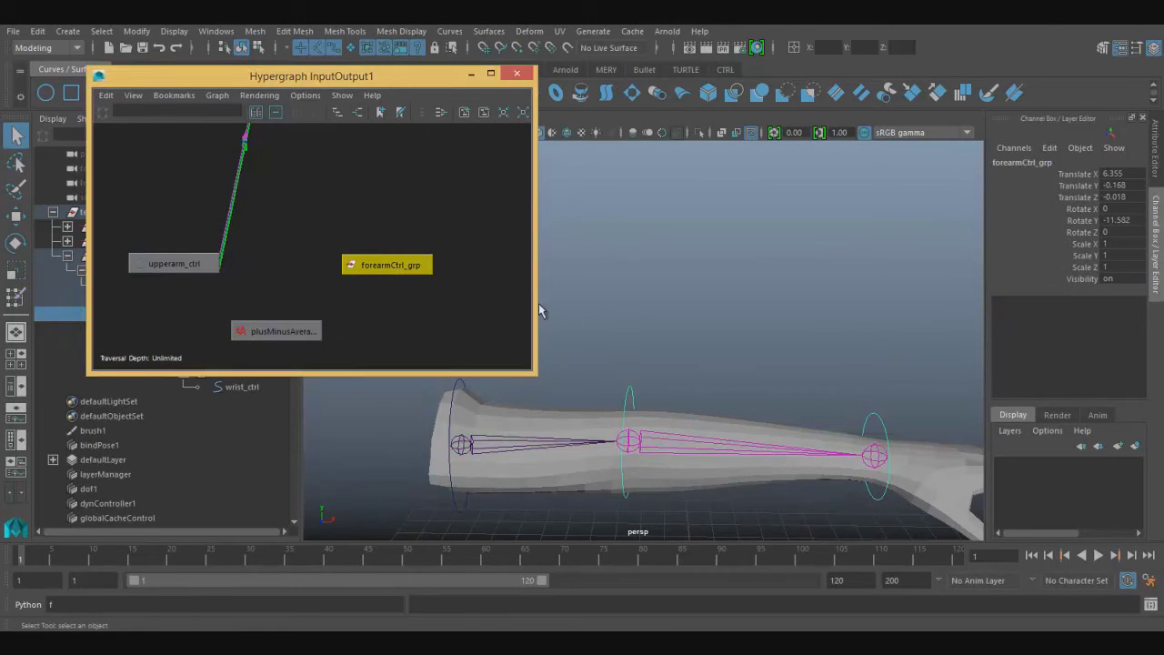
key(w)
mouse_move(731, 434)
alt+mouse_down()
mouse_move(728, 348)
mouse_move(733, 401)
alt+mouse_up()
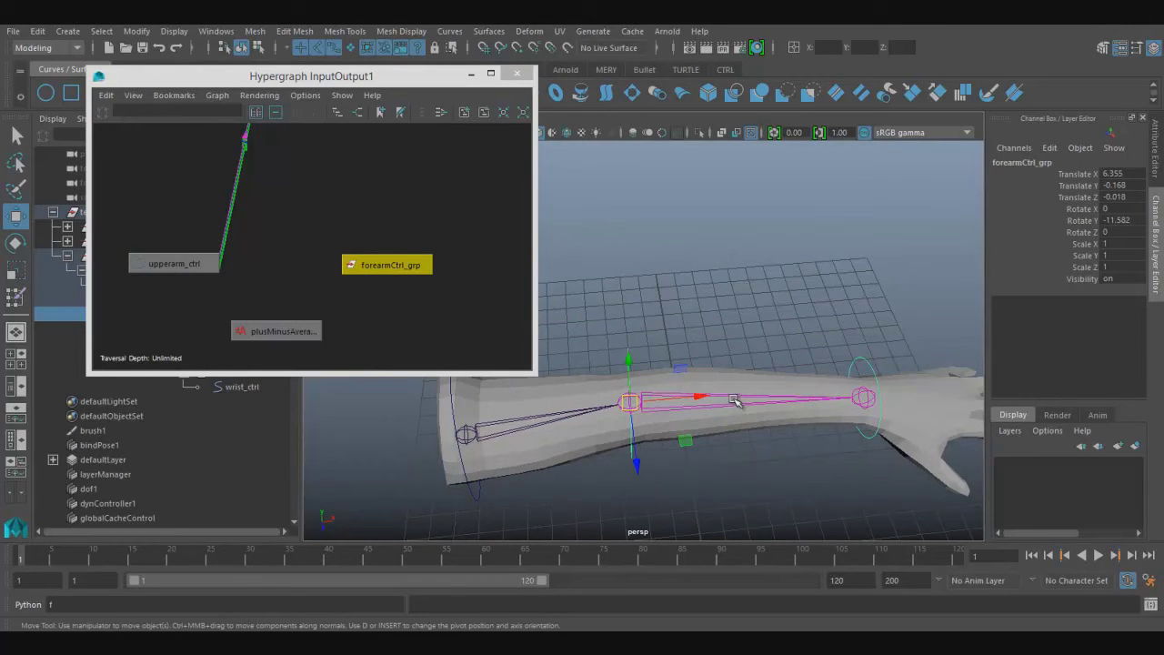
alt+drag(719, 388, 728, 351)
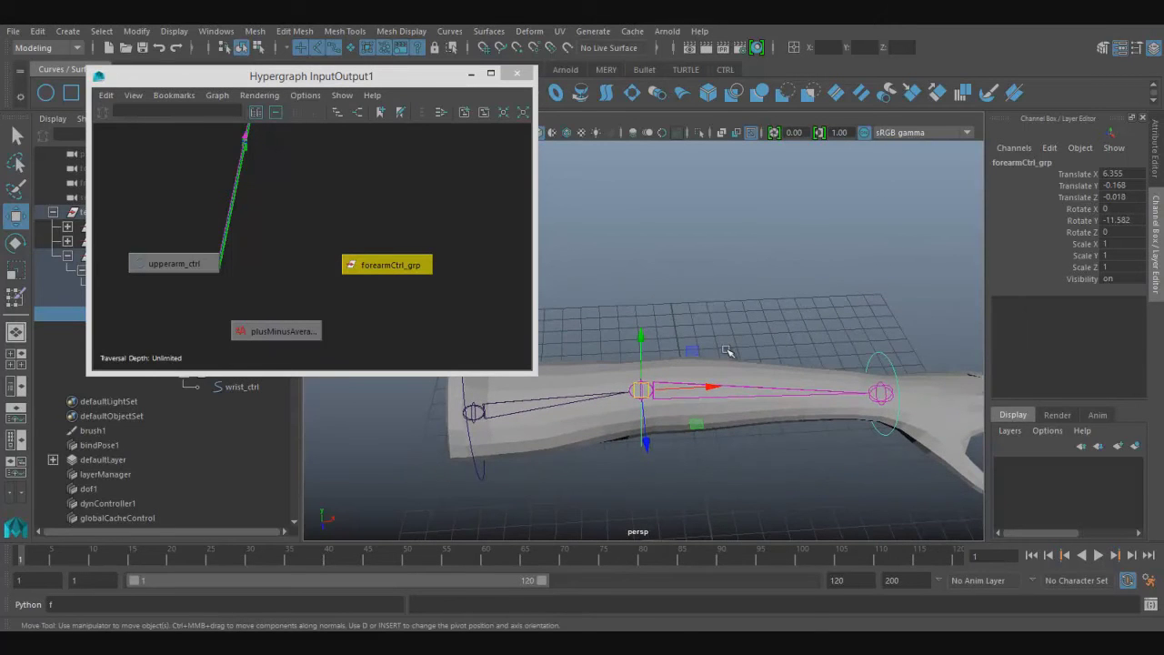
mouse_move(728, 351)
alt+mouse_down()
mouse_move(704, 330)
mouse_move(675, 429)
mouse_move(740, 454)
mouse_move(746, 486)
alt+mouse_up()
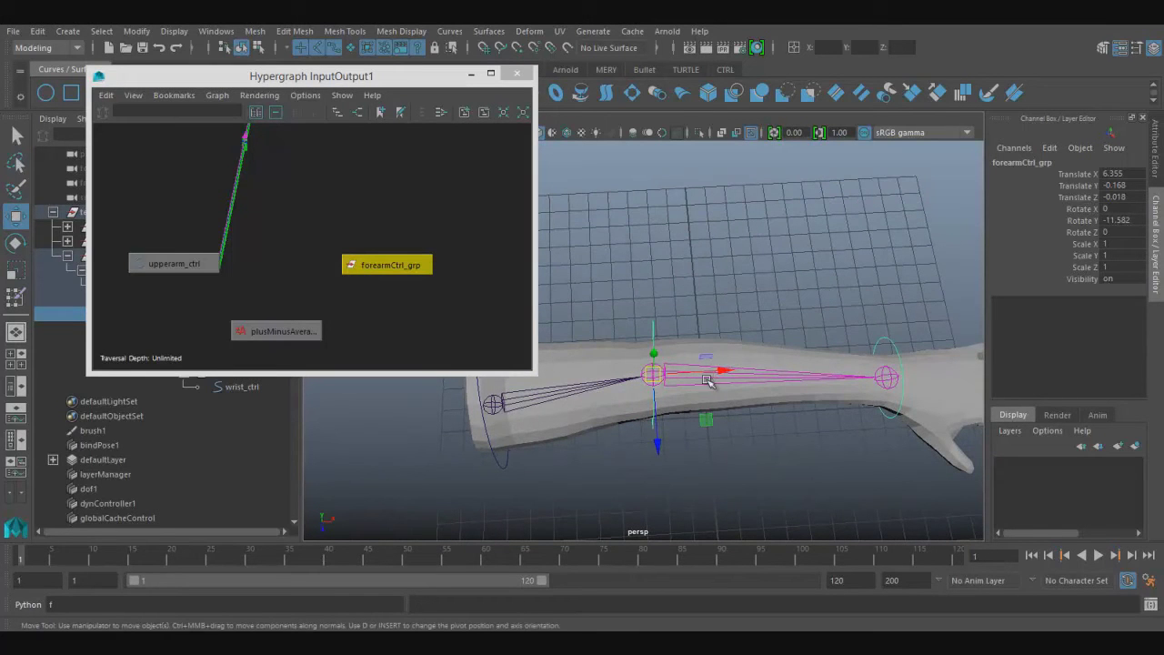
mouse_move(707, 378)
alt+mouse_down()
mouse_move(732, 382)
mouse_move(744, 400)
mouse_move(767, 385)
mouse_move(728, 385)
mouse_move(834, 389)
alt+mouse_up()
key(ctrl+z)
key(ctrl+z)
key(q)
Reframe the arm, reselect upperarm_ctrl and forearmCtrl_grp, and nudge forearmCtrl_grp slightly down.
alt+drag(719, 416, 719, 452)
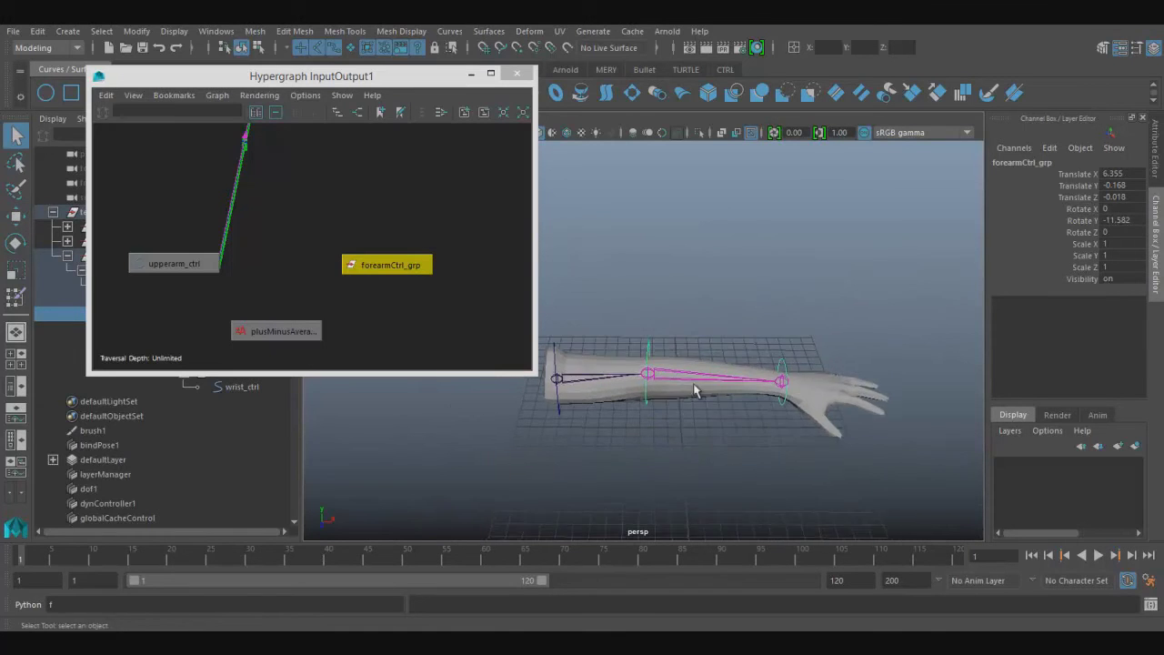
alt+right_drag(720, 452, 624, 384)
alt+drag(623, 383, 642, 423)
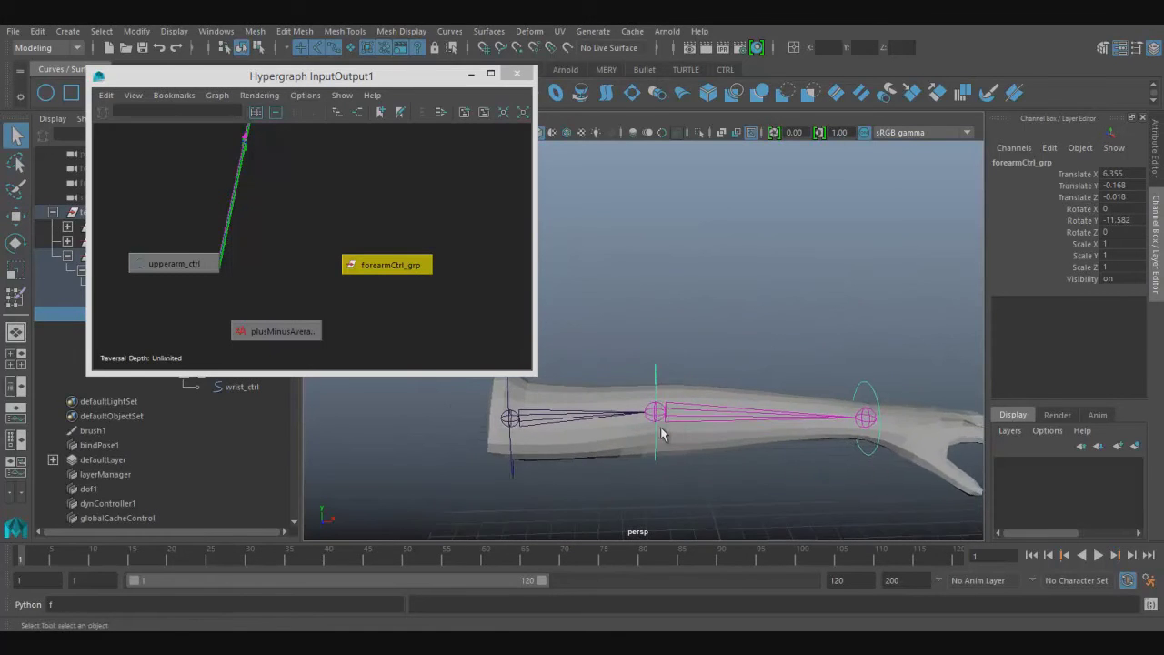
alt+right_drag(641, 423, 673, 436)
click(179, 264)
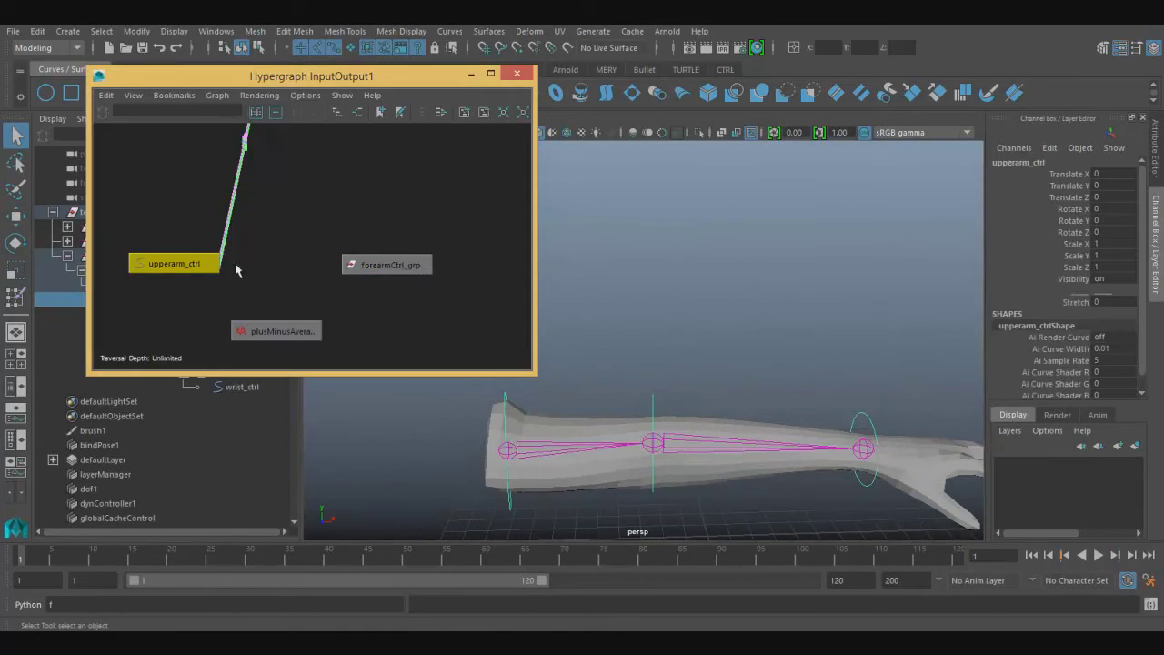
click(398, 259)
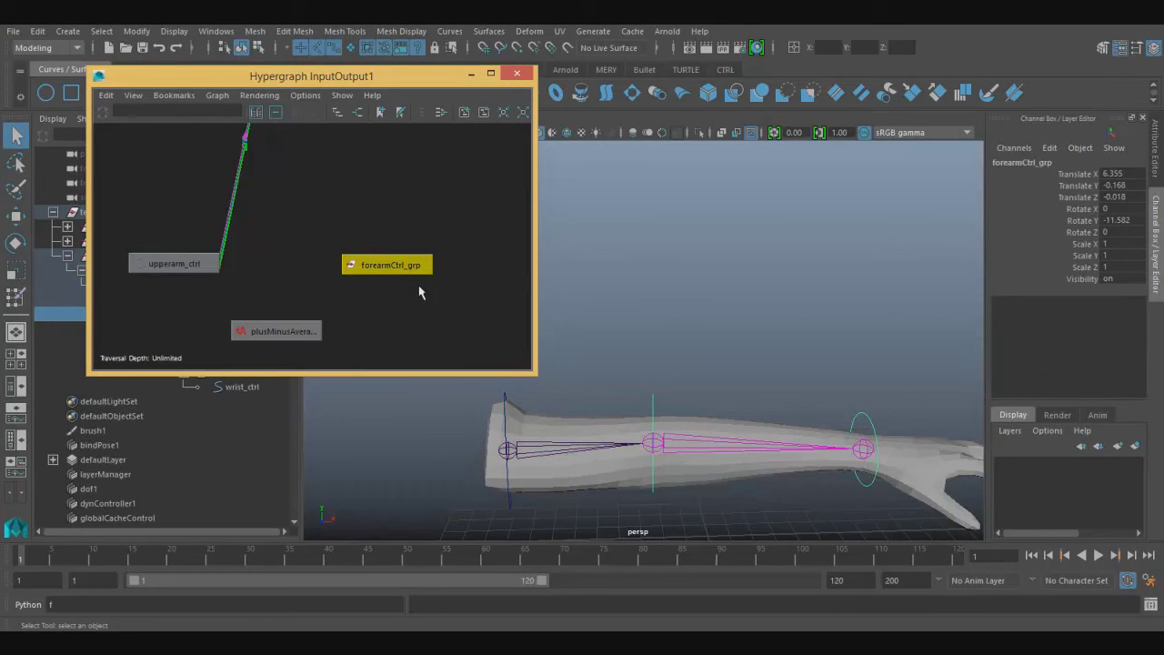
drag(400, 265, 402, 273)
alt+middle_drag(610, 435, 637, 417)
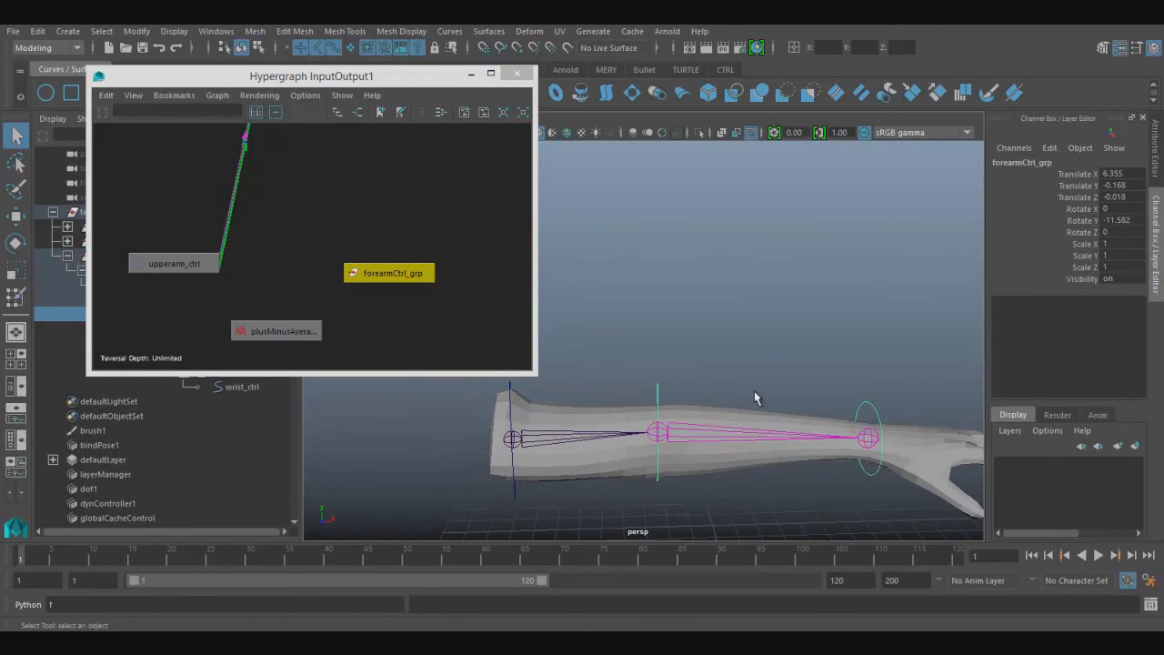
mouse_move(752, 398)
alt+mouse_down()
mouse_move(649, 402)
mouse_move(649, 424)
mouse_move(642, 416)
alt+mouse_up()
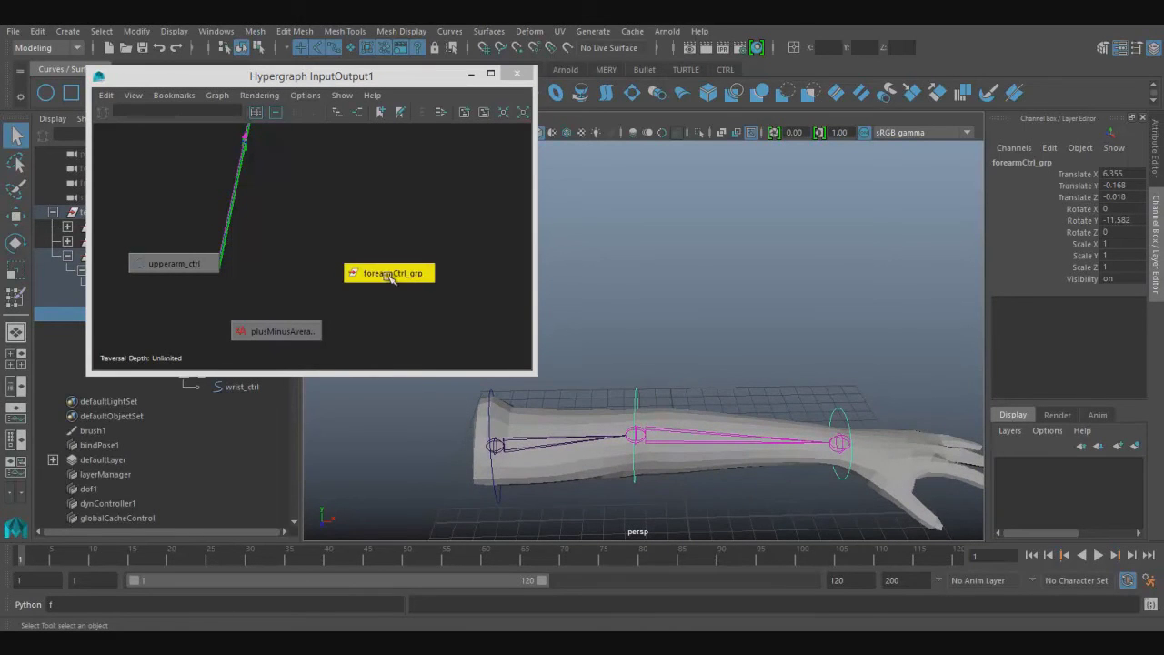
Connect upperarm_ctrl's Stretch output directly into forearmCtrl_grp's translateX.
drag(386, 273, 394, 266)
right_click(218, 261)
mouse_move(244, 287)
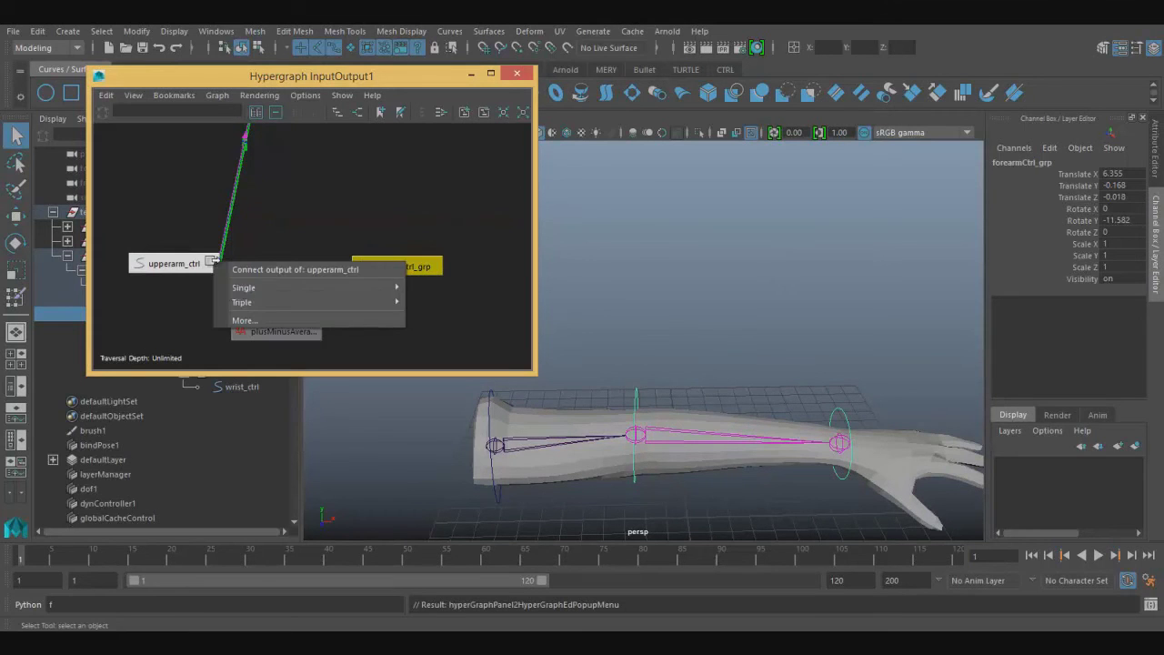
click(436, 289)
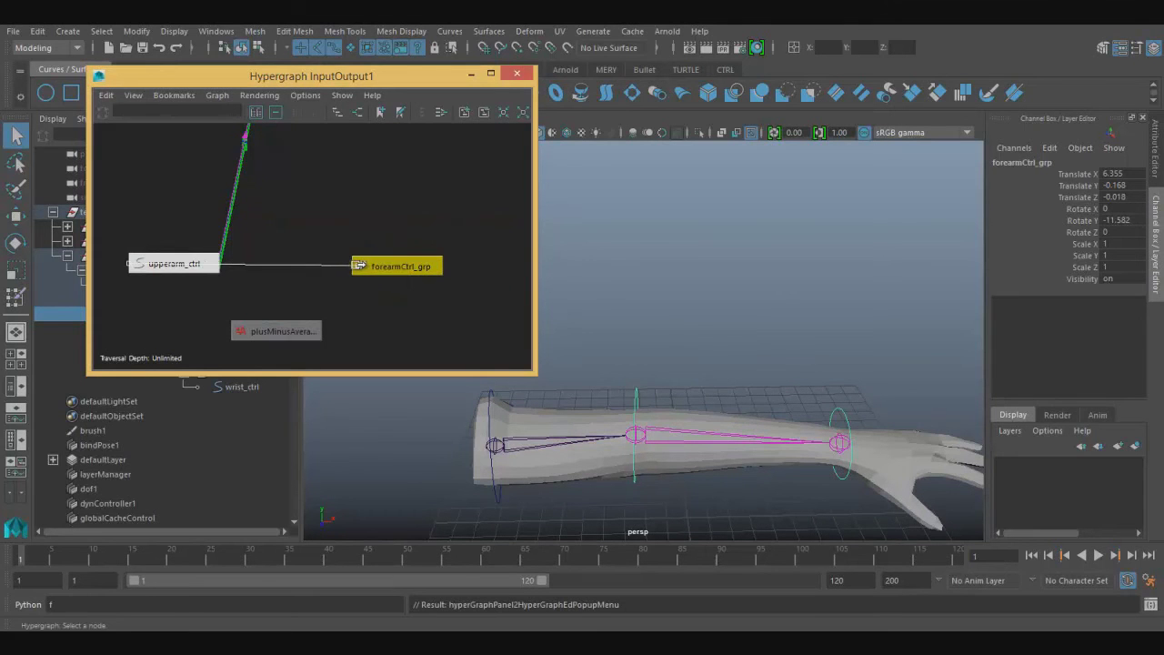
click(357, 265)
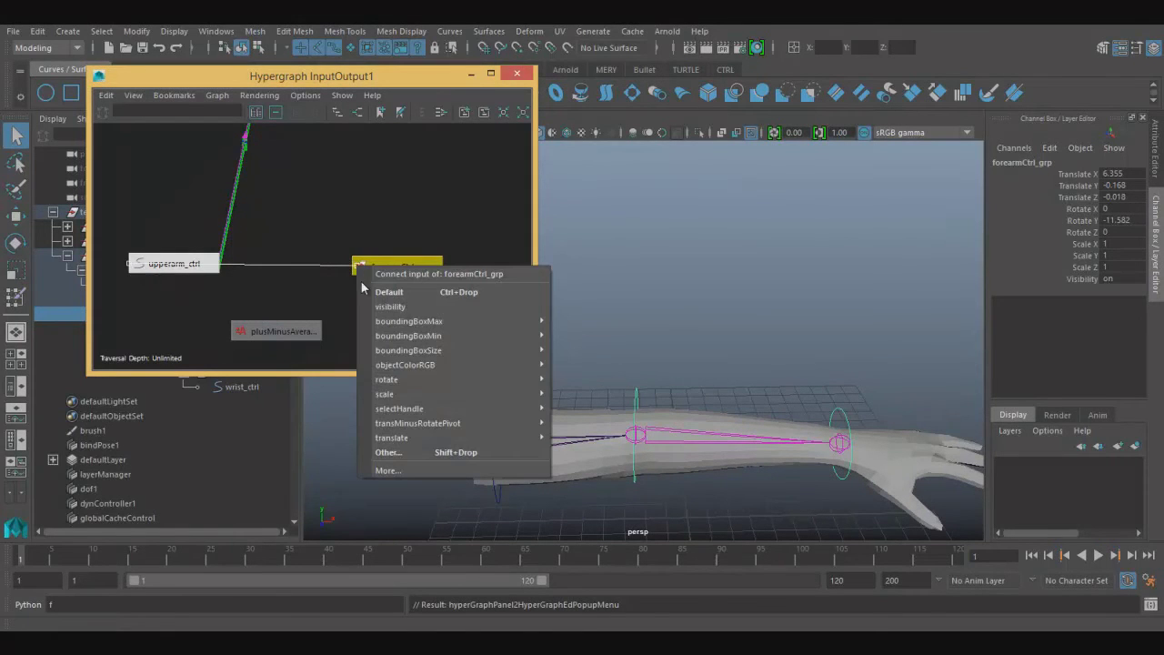
mouse_move(455, 437)
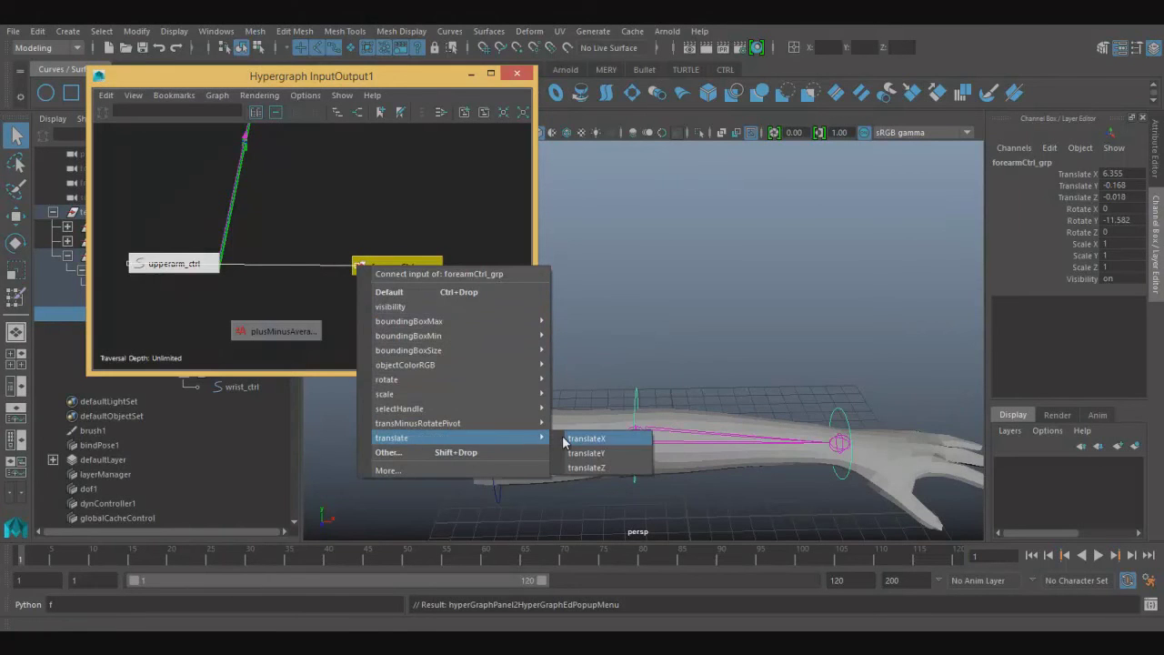
click(564, 442)
Zoom in on the graph and shift the forearmCtrl_grp node up-left.
scroll(634, 465, up, 3)
scroll(634, 465, up, 3)
alt+drag(634, 464, 641, 455)
drag(391, 268, 394, 264)
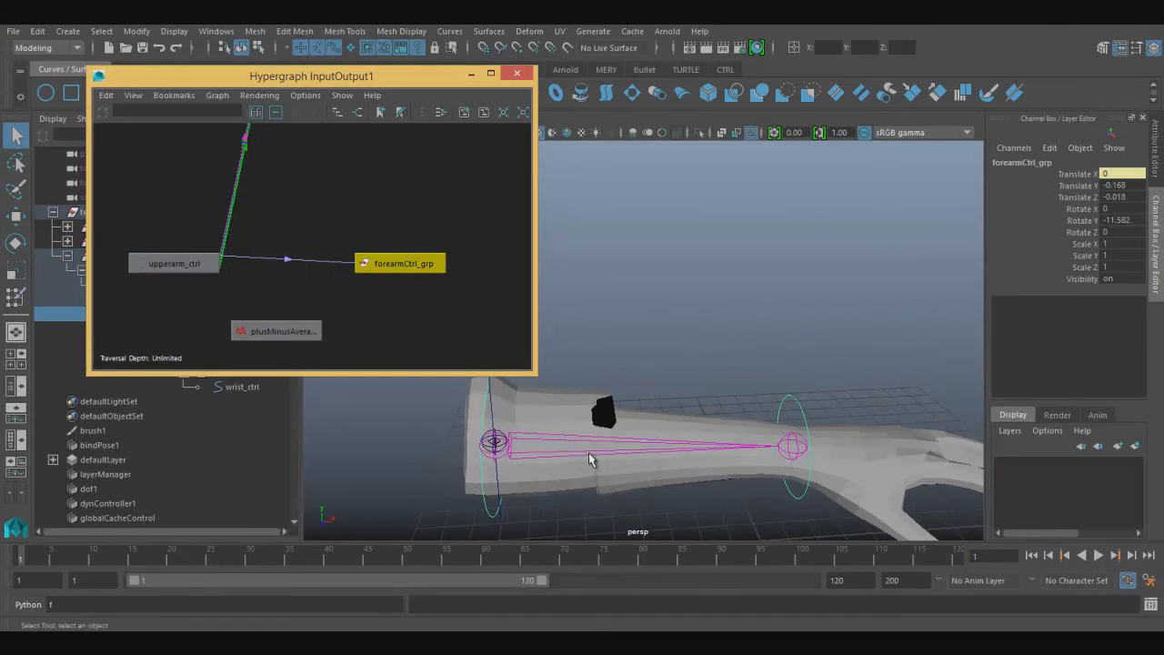
drag(404, 264, 394, 257)
alt+middle_drag(835, 364, 807, 370)
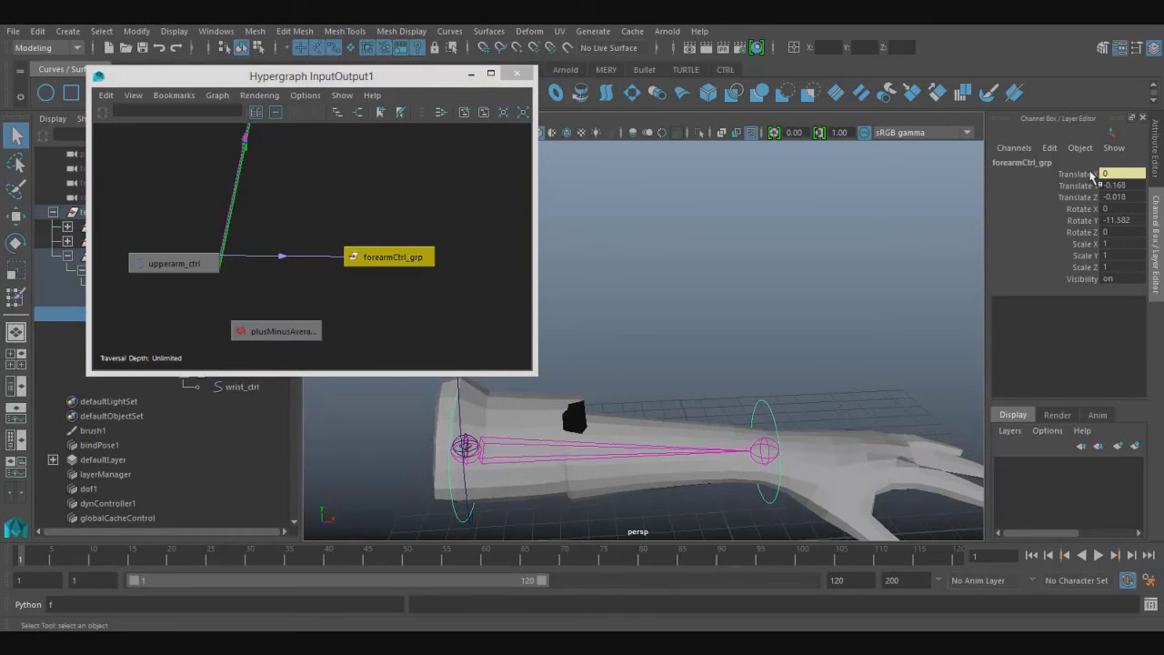
Inspect the new link by selecting upperarm_ctrl's Stretch and forearmCtrl_grp in turn.
click(173, 265)
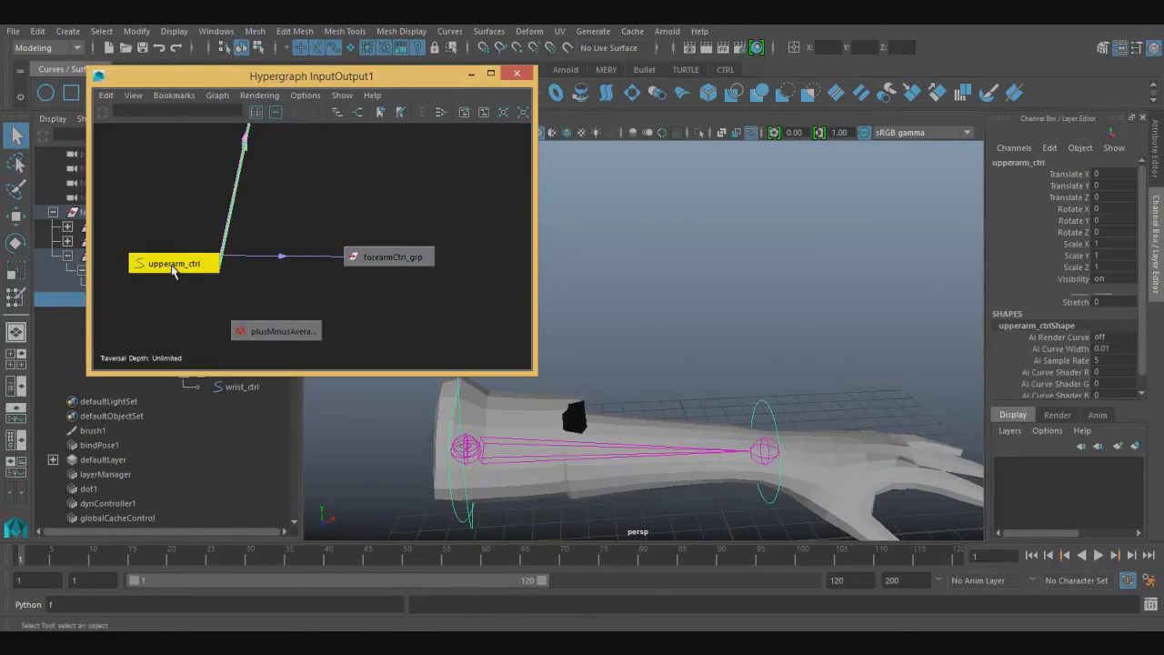
click(1077, 303)
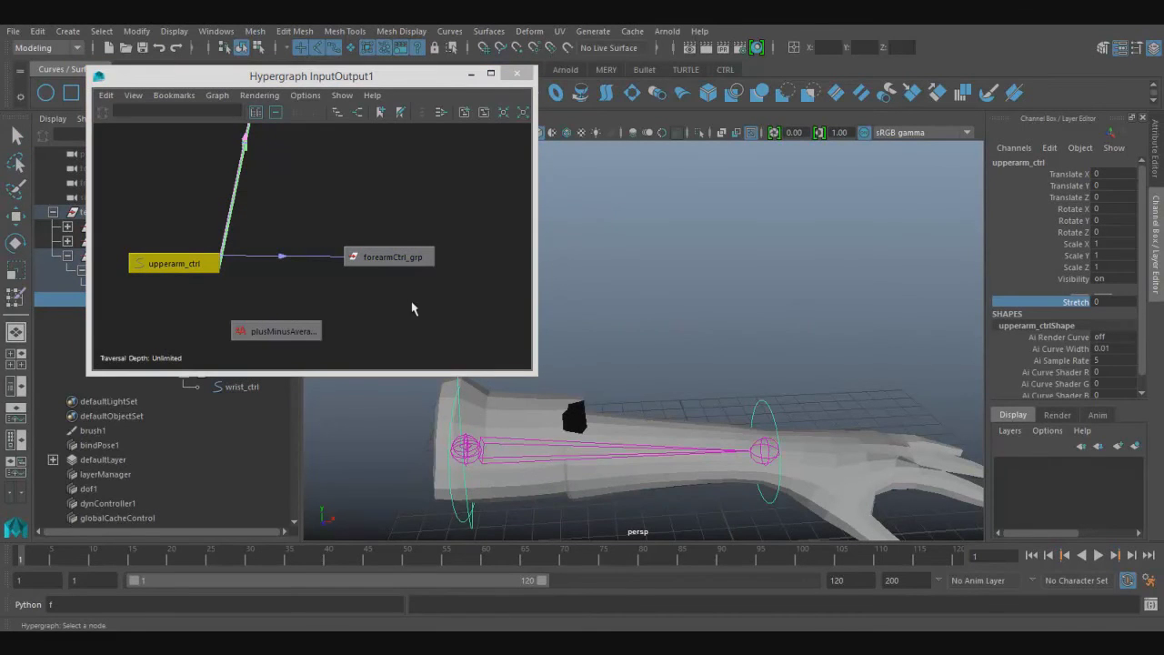
click(389, 261)
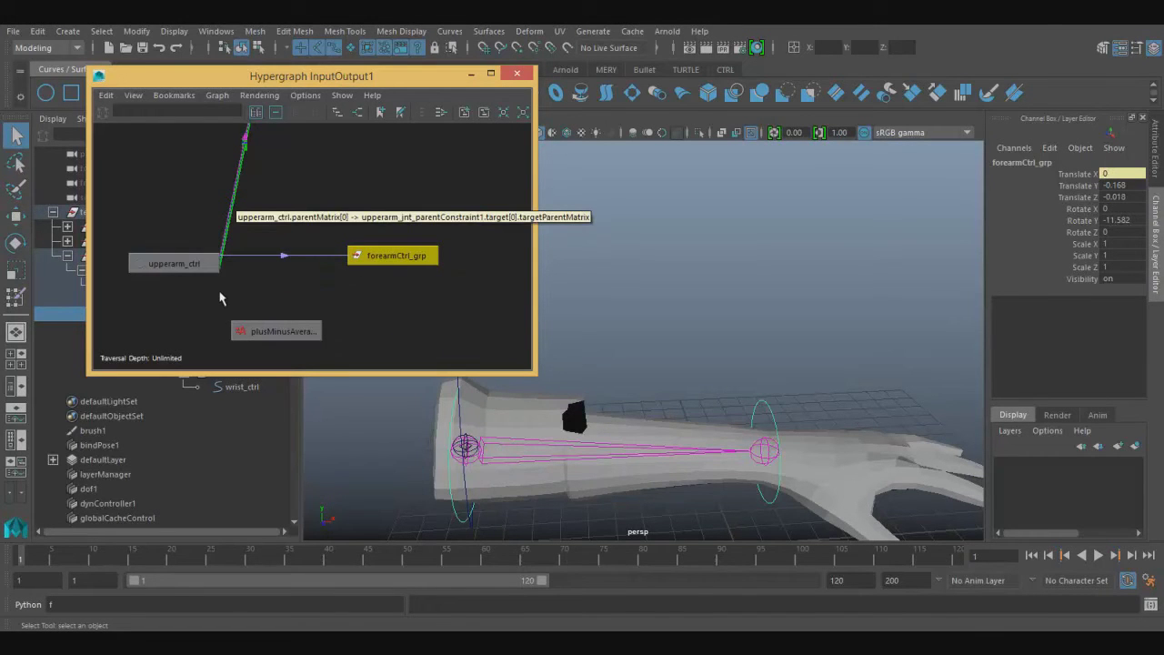
scroll(250, 301, up, 1)
scroll(276, 291, up, 1)
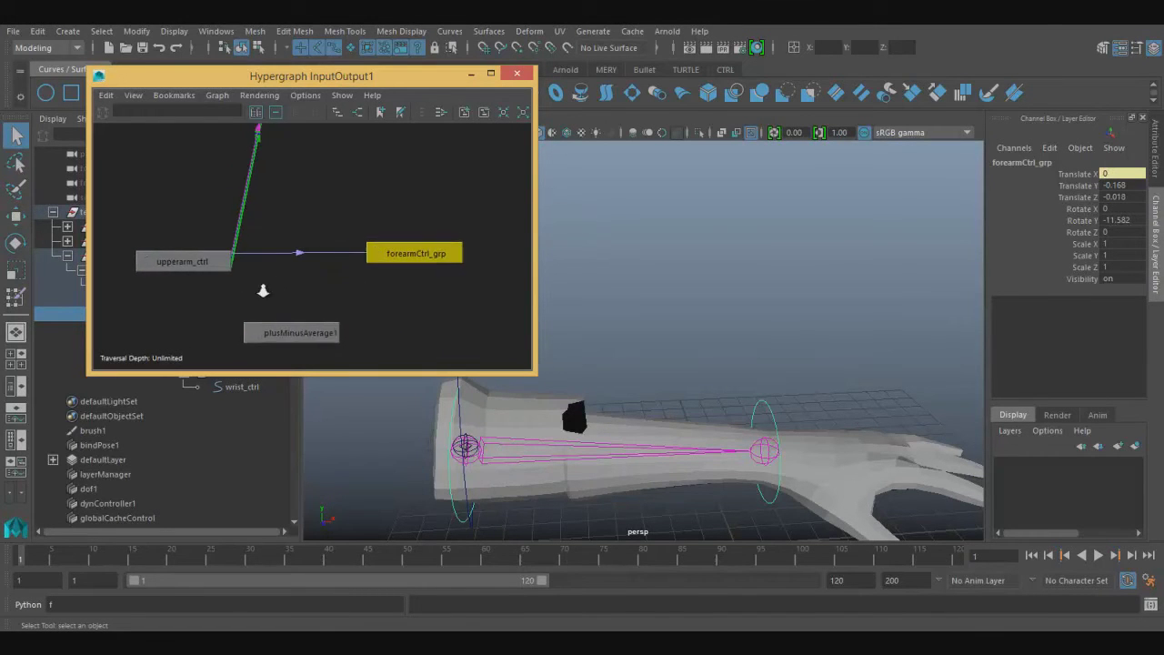
click(179, 269)
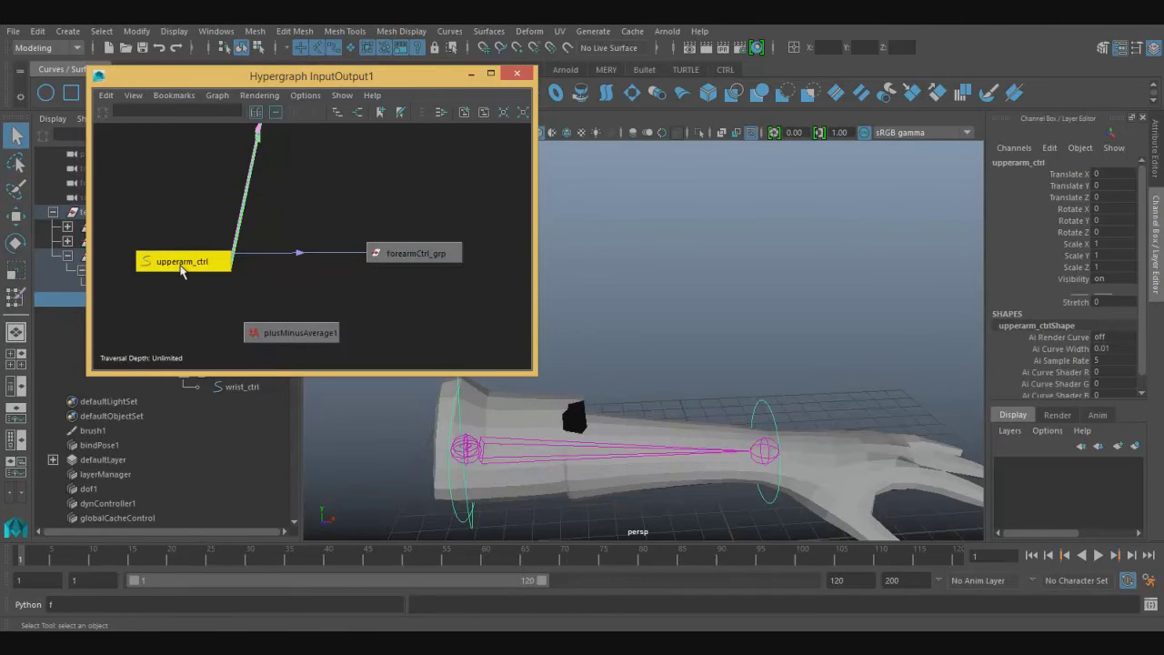
click(417, 257)
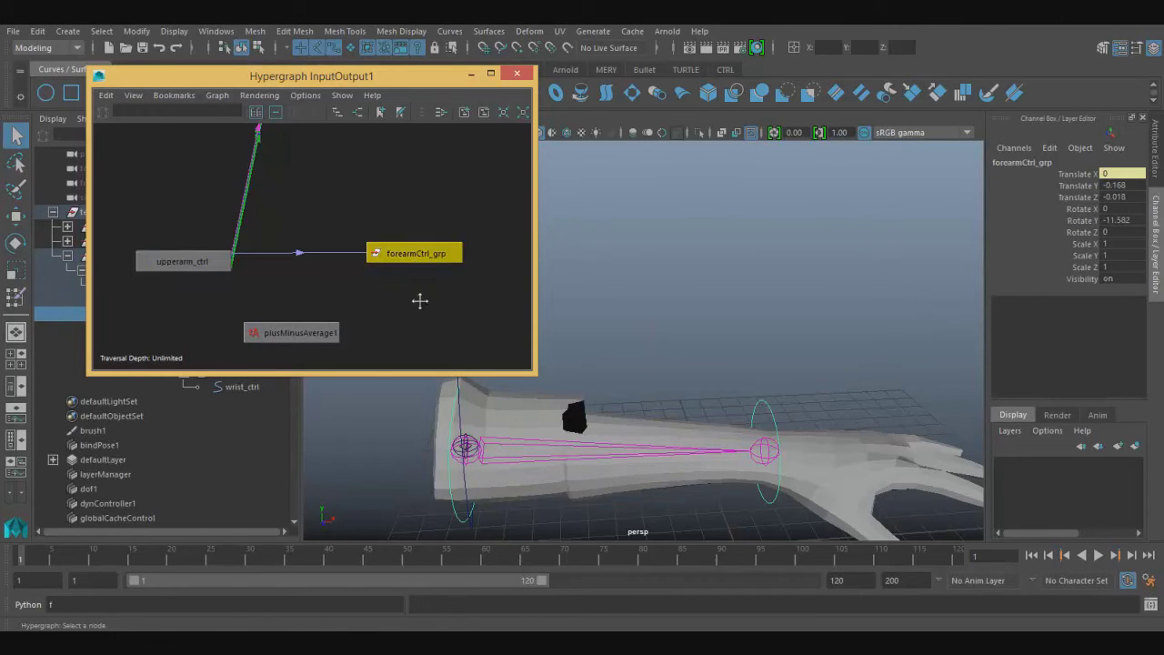
alt+middle_drag(415, 287, 373, 285)
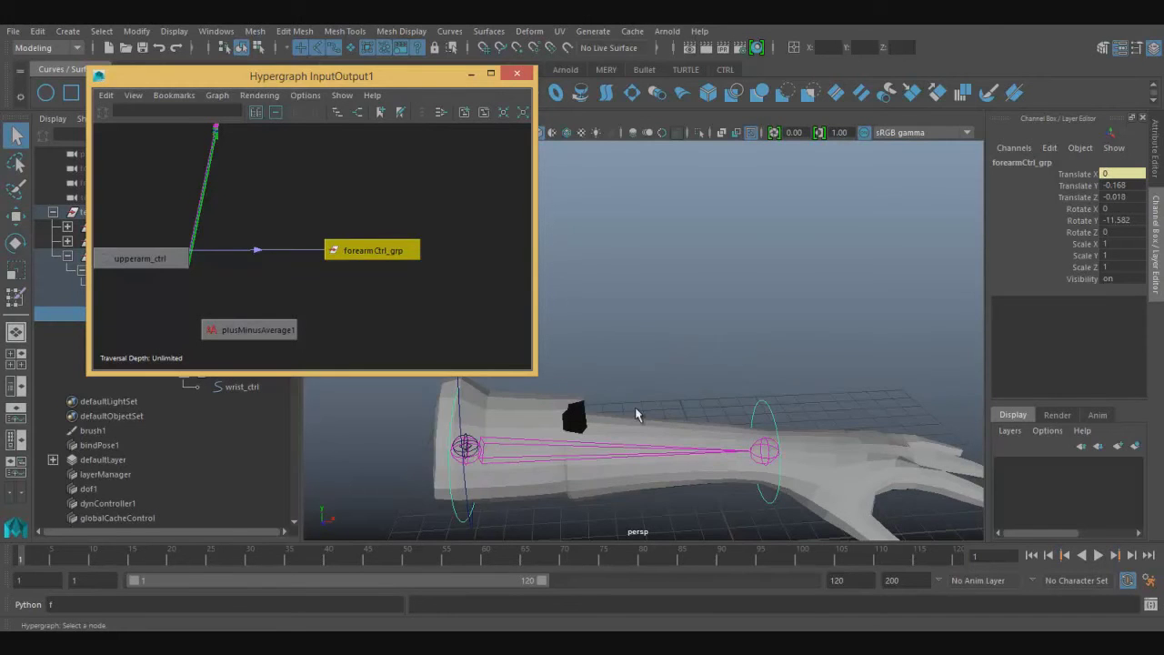
Undo the Stretch-to-translateX connection, returning forearmCtrl_grp to 6.355.
alt+drag(649, 470, 465, 447)
alt+drag(482, 408, 502, 445)
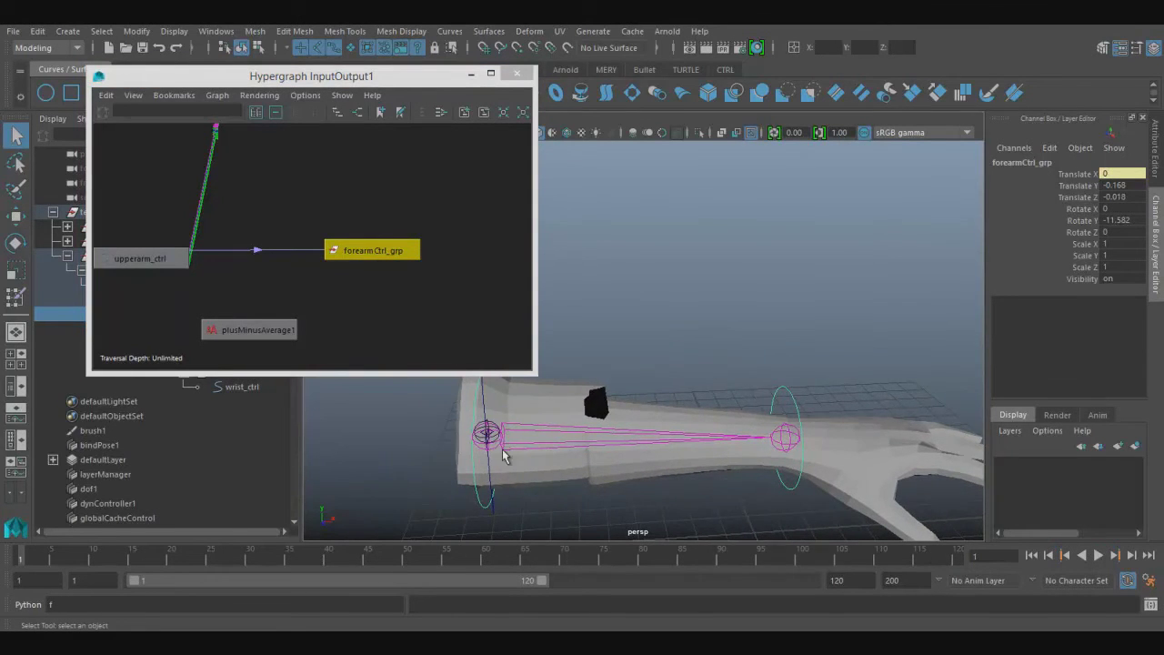
mouse_move(487, 441)
alt+mouse_down()
mouse_move(555, 416)
mouse_move(414, 445)
alt+mouse_up()
key(ctrl+z)
key(shift+z)
key(ctrl+z)
key(shift+z)
key(ctrl+z)
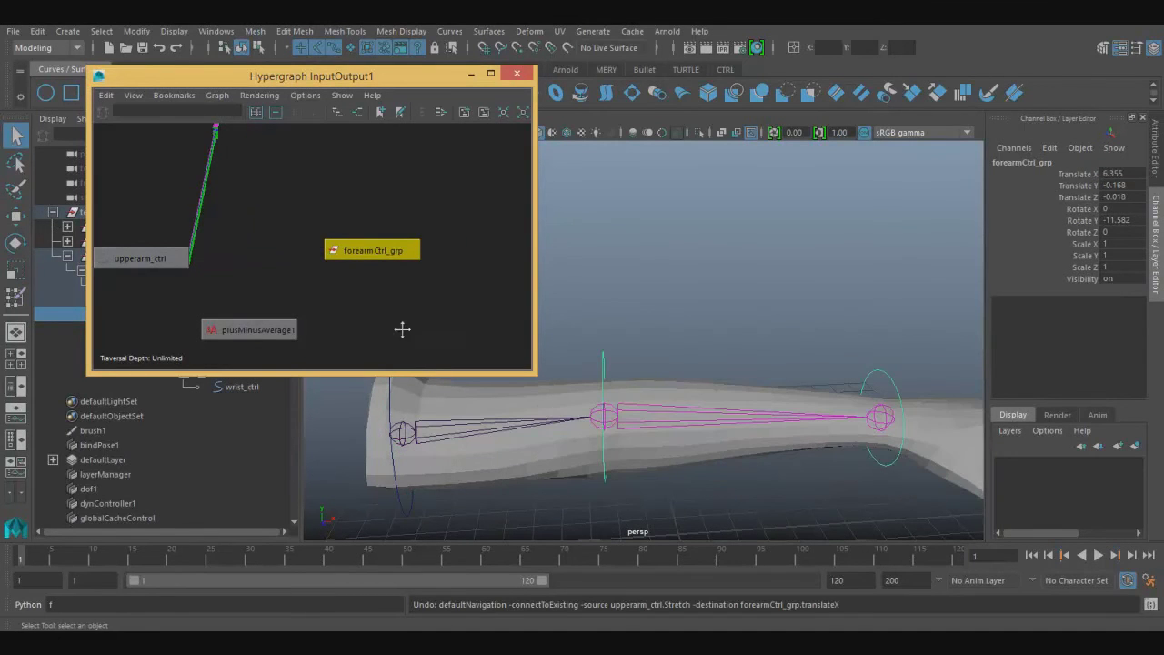
Move forearmCtrl_grp further right and place plusMinusAverage1 between the two arm nodes.
alt+middle_drag(401, 336, 451, 332)
drag(414, 247, 509, 254)
alt+middle_drag(425, 273, 372, 267)
mouse_move(264, 318)
mouse_down()
mouse_move(323, 300)
mouse_move(316, 249)
mouse_up()
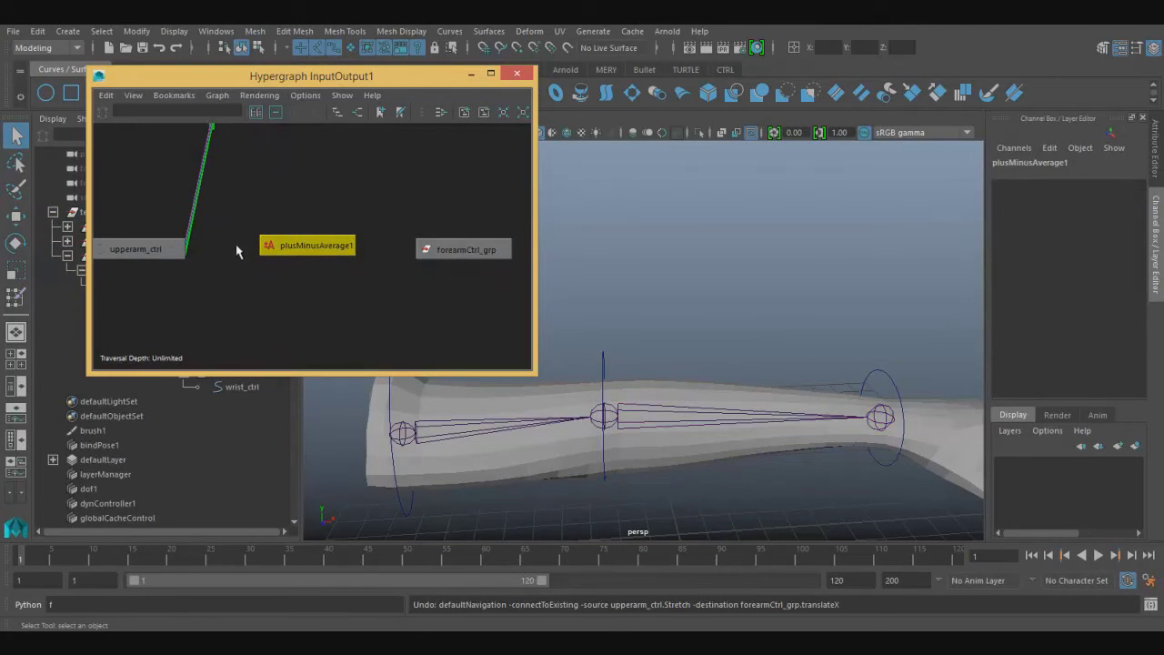
Align plusMinusAverage1 and wire upperarm_ctrl's Stretch into its input1D[0].
alt+middle_drag(234, 267, 258, 263)
drag(324, 247, 318, 254)
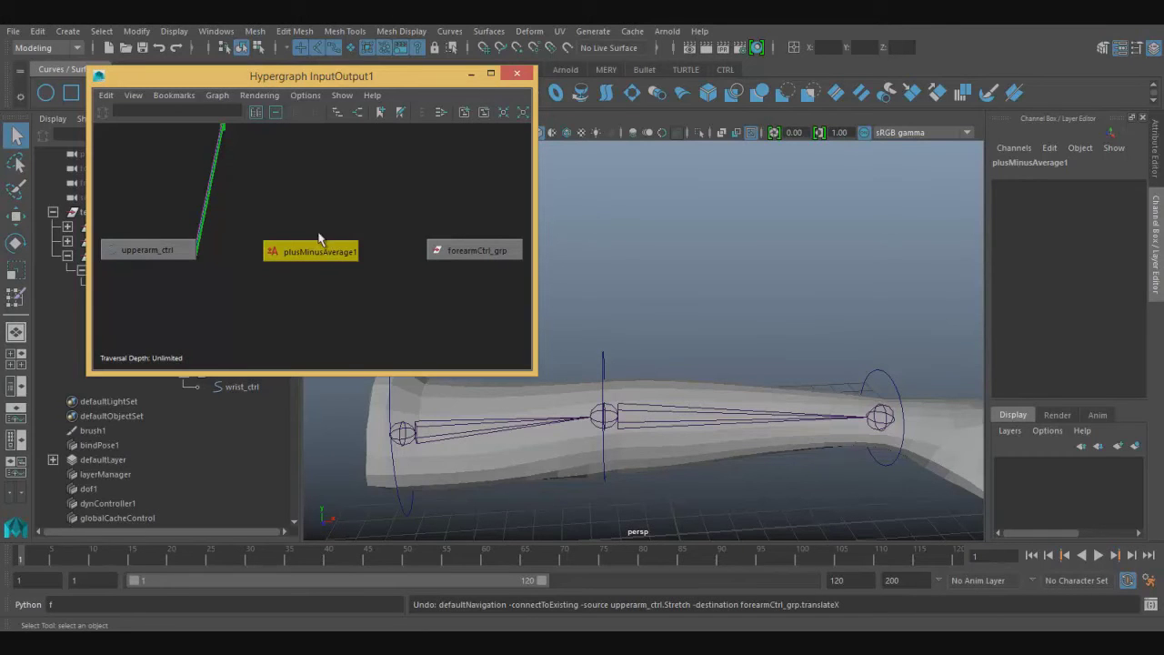
right_click(195, 255)
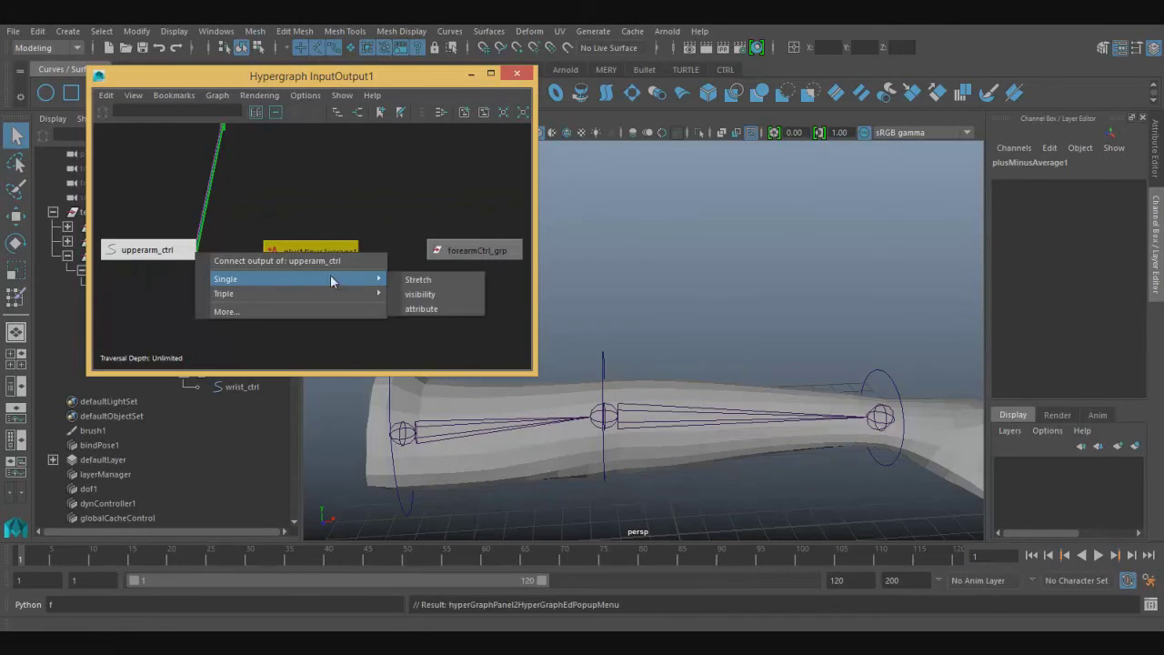
click(416, 292)
click(271, 256)
mouse_move(309, 293)
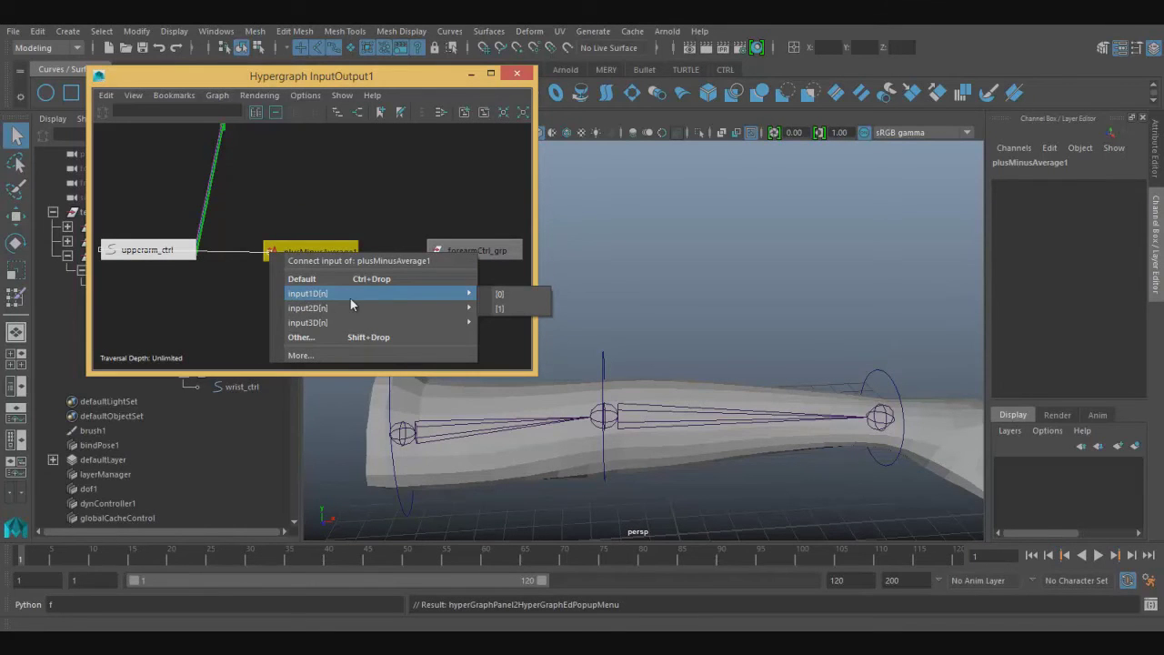
click(505, 296)
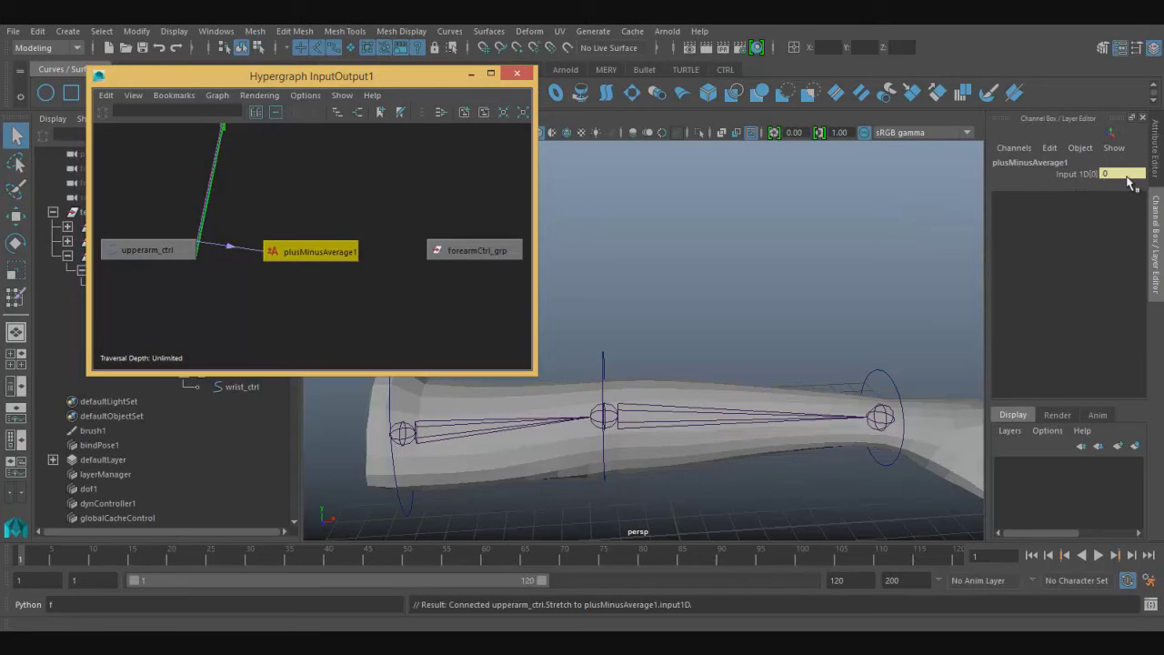
click(146, 250)
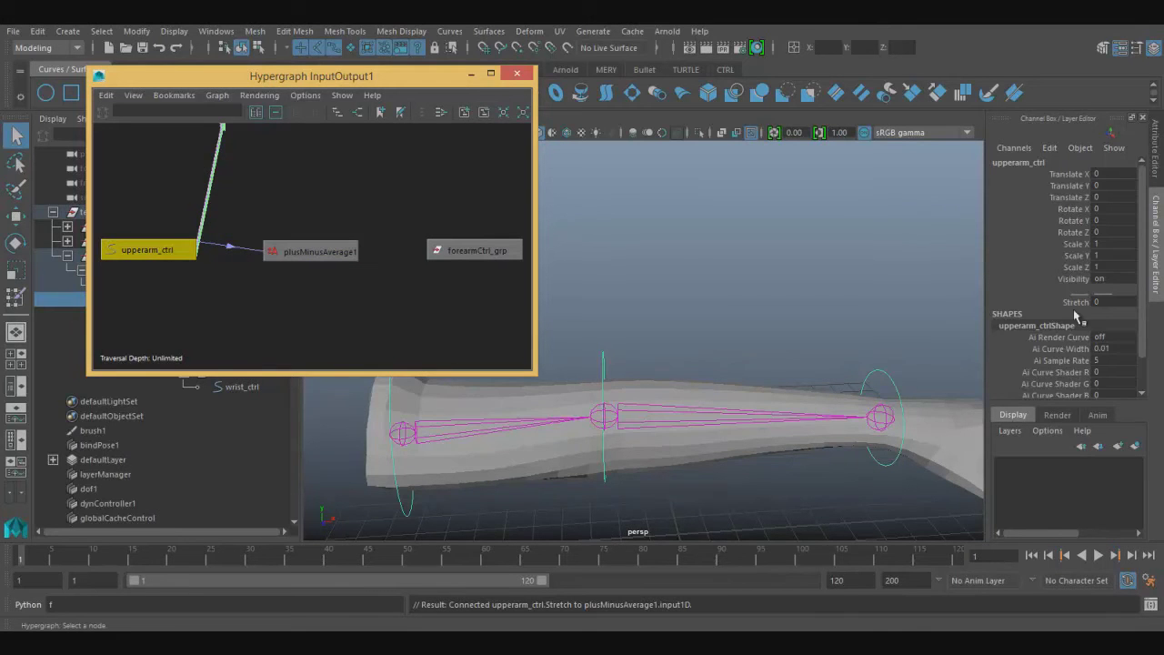
Nudge plusMinusAverage1 back into line in the graph and clear the selection.
click(317, 262)
drag(345, 258, 345, 250)
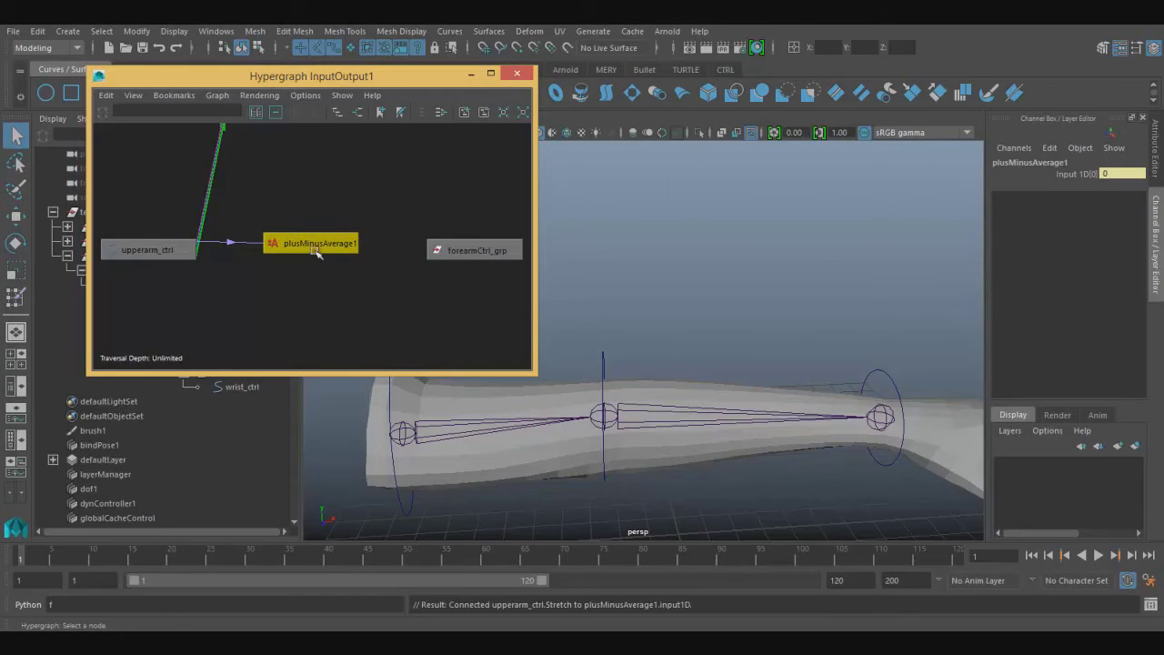
drag(319, 261, 317, 259)
click(391, 273)
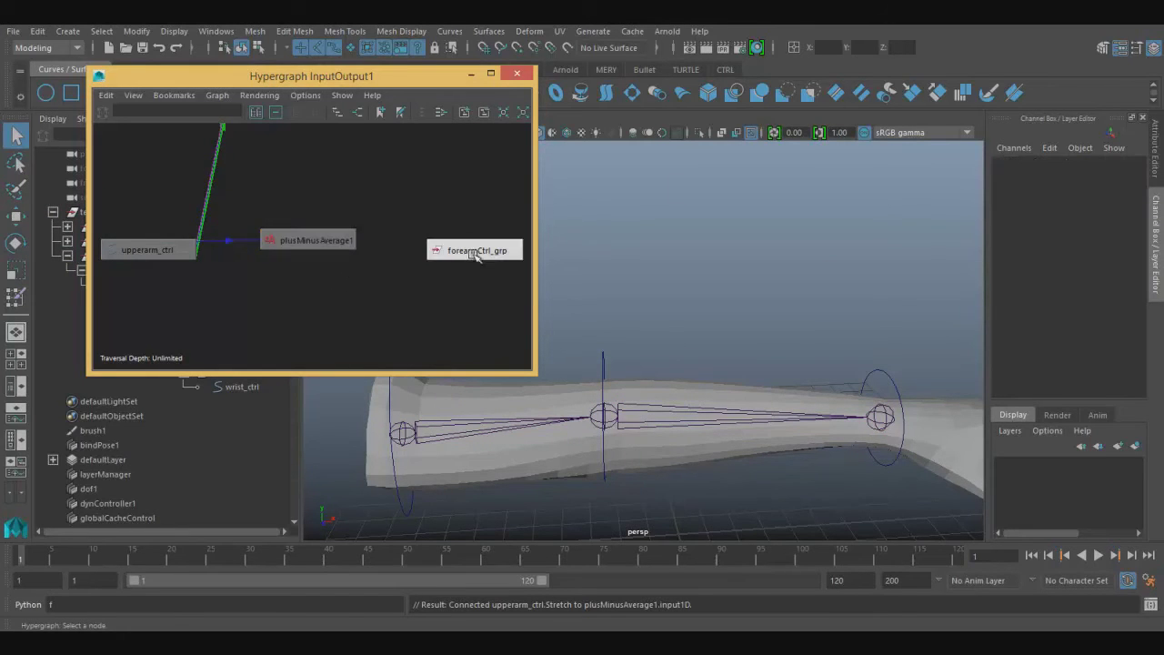
Read forearmCtrl_grp's Translate X of 6.355, then bring up the Channel Box Edit menu for plusMinusAverage1.
click(475, 255)
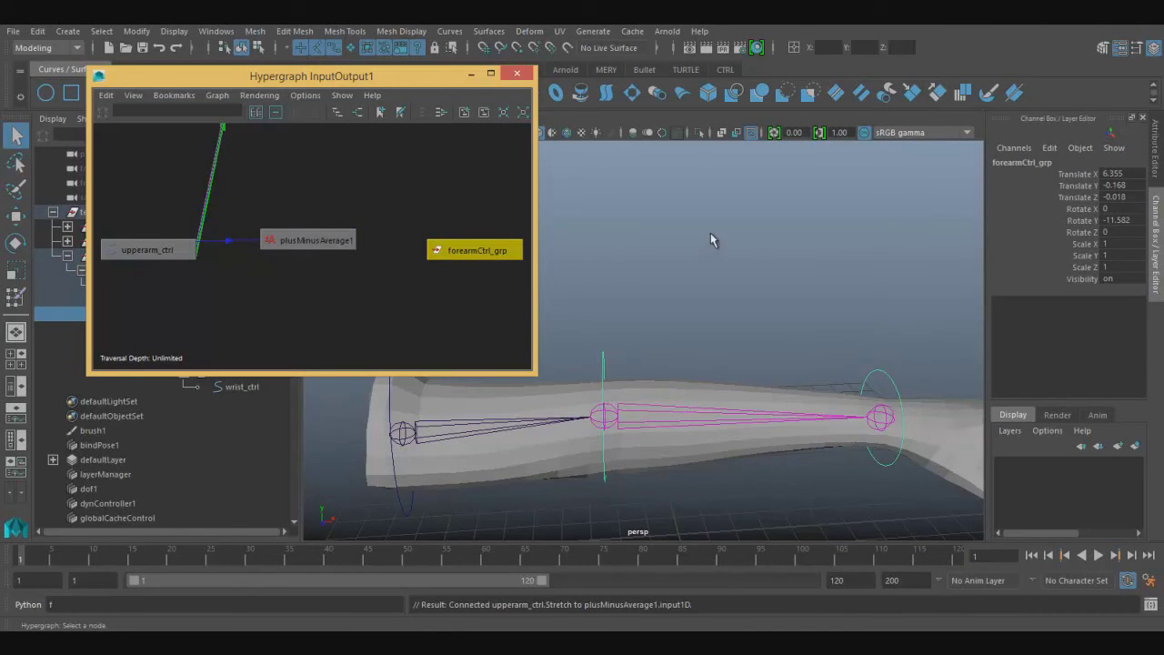
double_click(1115, 174)
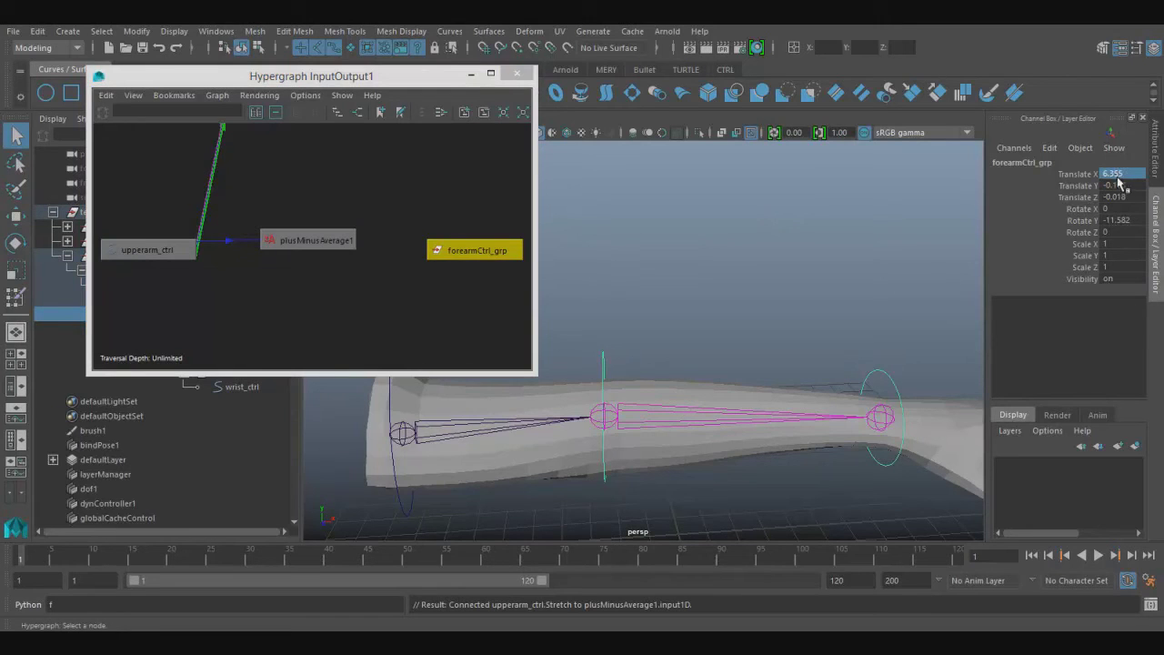
double_click(1123, 175)
click(306, 241)
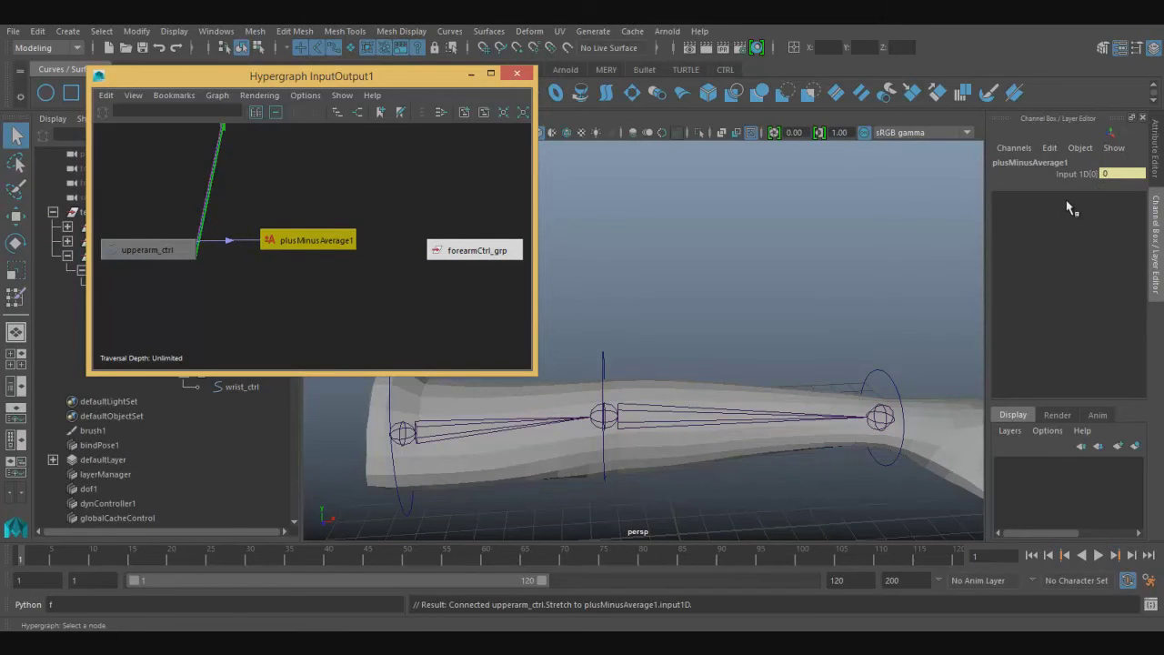
click(1050, 148)
Create a Float attribute 'amp' with default 6.355 on plusMinusAverage1 and close the dialog.
click(1041, 271)
text(amp)
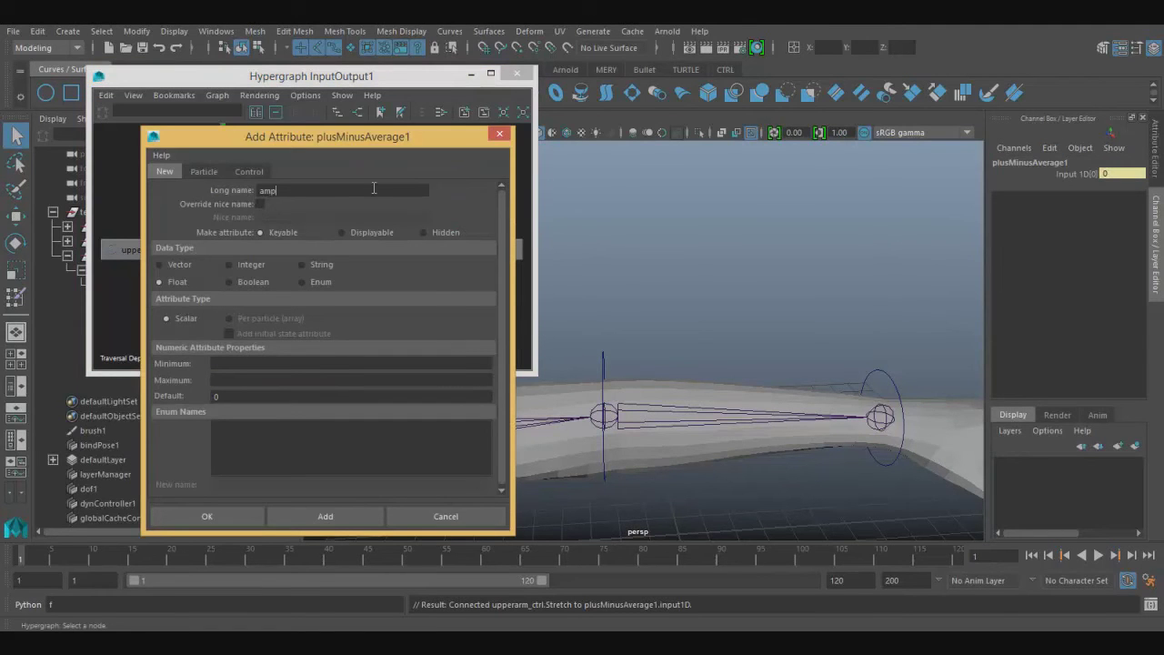
double_click(299, 190)
double_click(241, 397)
text(6.355)
click(323, 516)
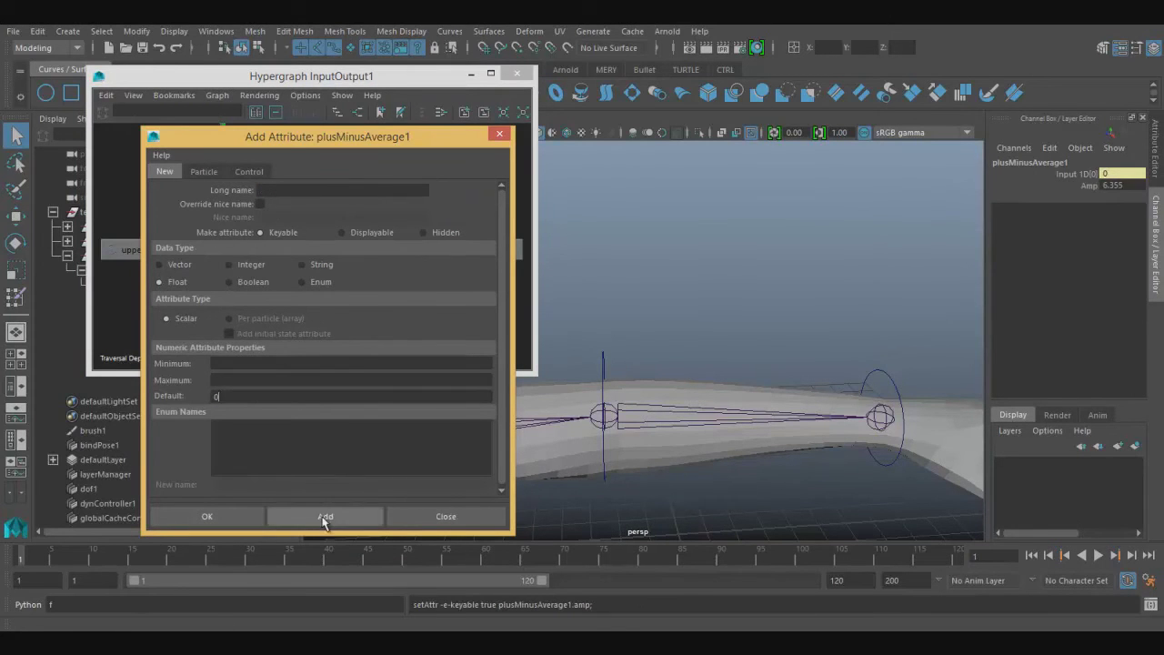
click(431, 517)
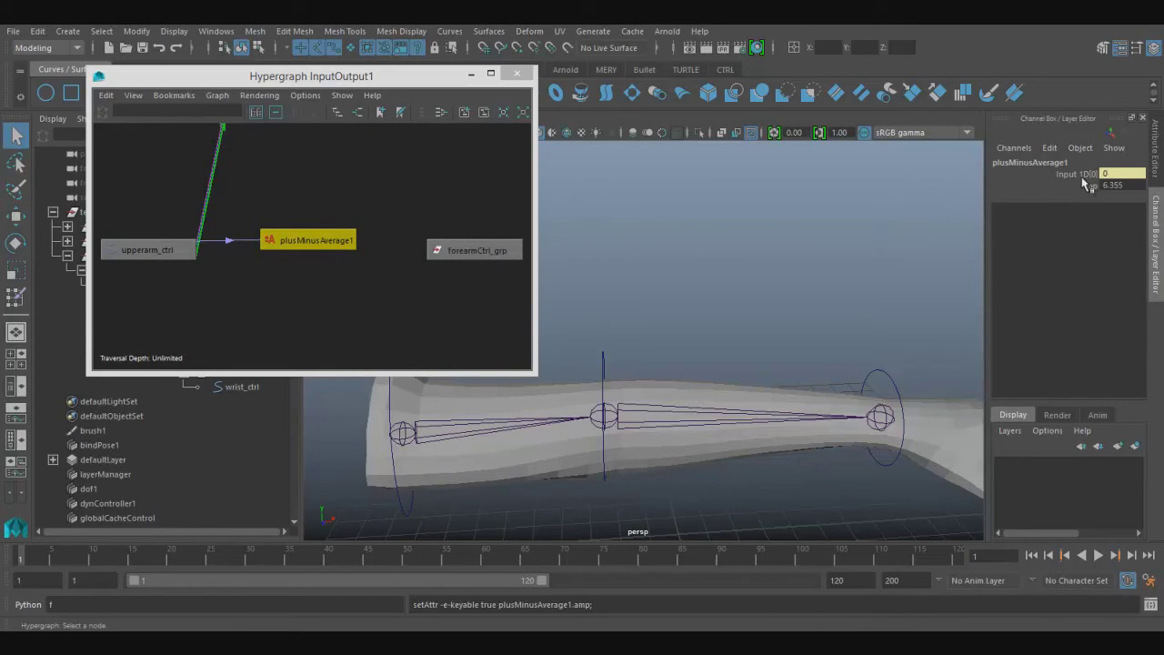
Wire plusMinusAverage1's amp into its own input1D[1] and verify it reads 6.355.
right_click(353, 240)
click(376, 266)
click(267, 240)
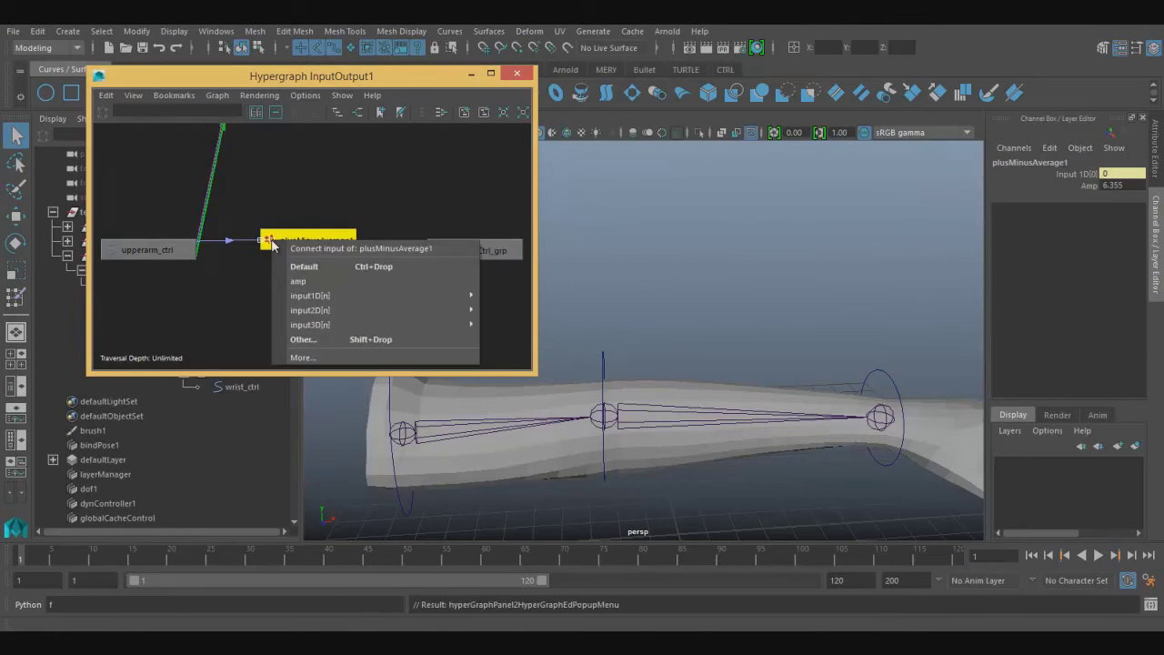
mouse_move(310, 296)
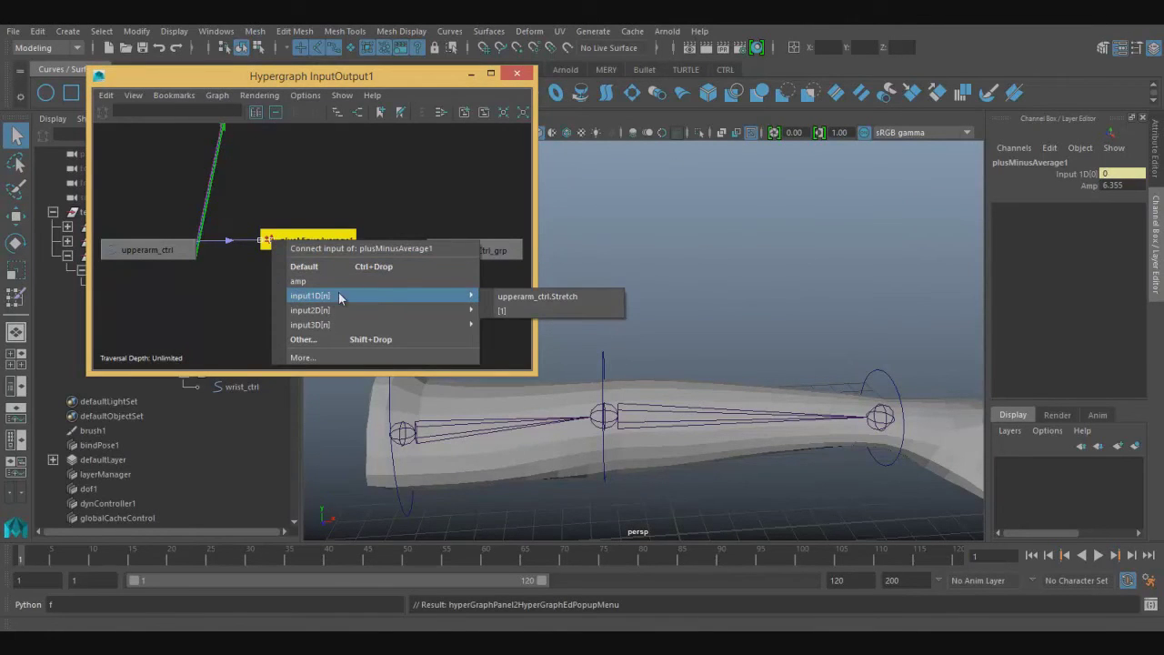
click(517, 314)
click(319, 240)
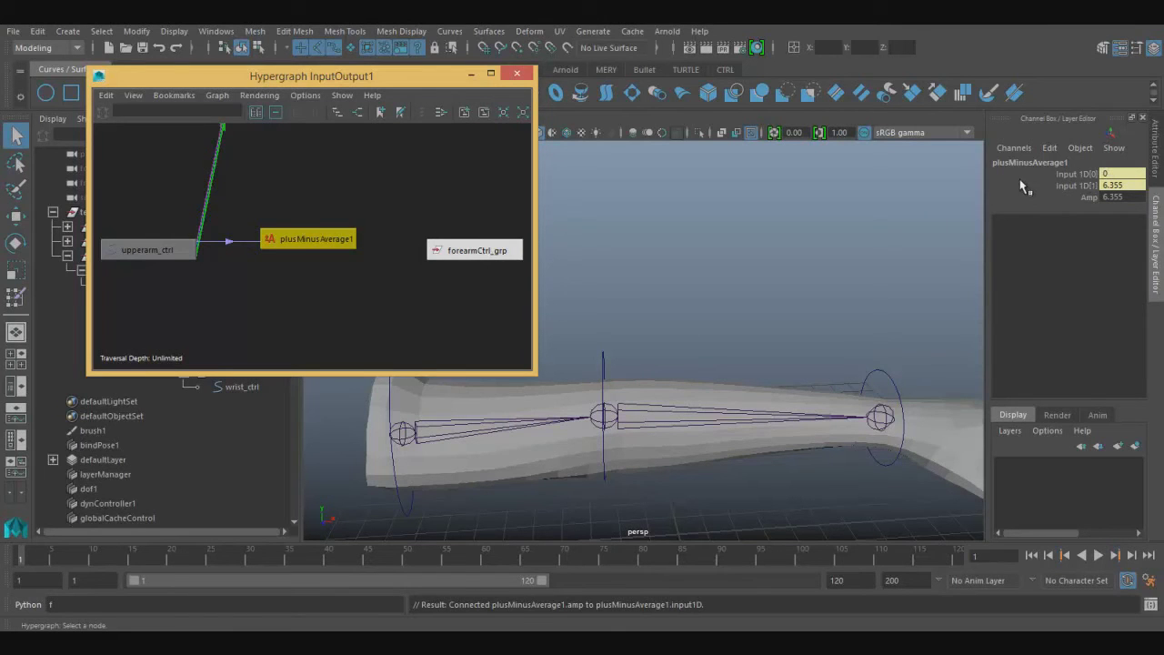
Rearrange the graph, raising plusMinusAverage1, and check the forearmCtrl_grp and upperarm_ctrl channels.
alt+middle_drag(371, 293, 337, 286)
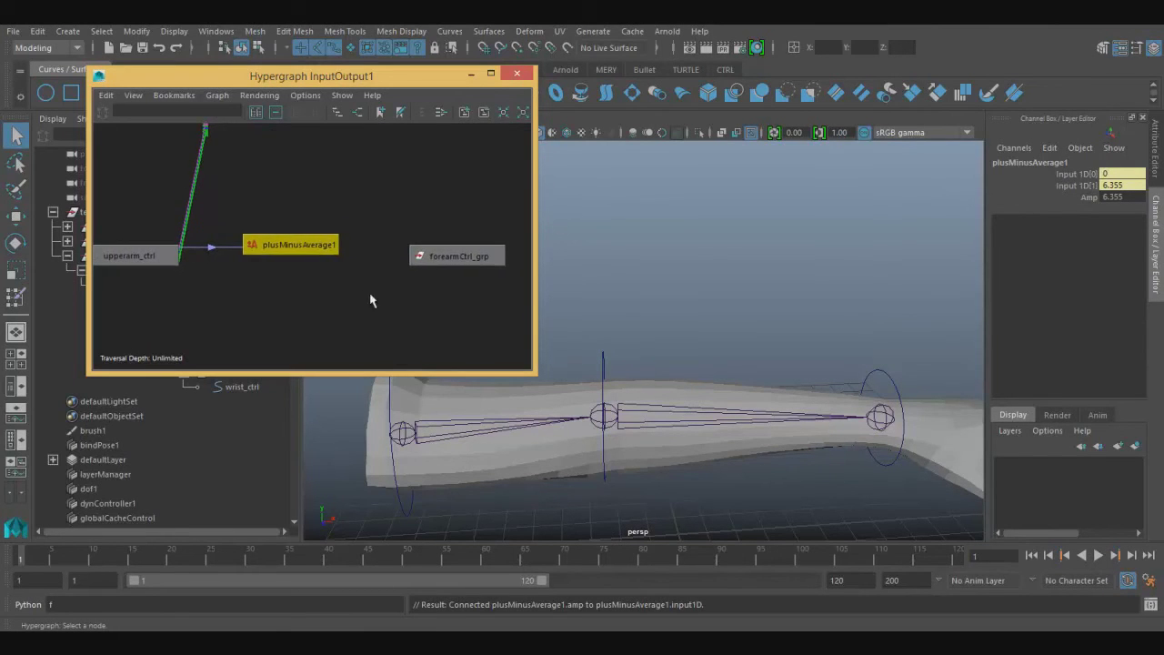
alt+middle_drag(310, 304, 354, 269)
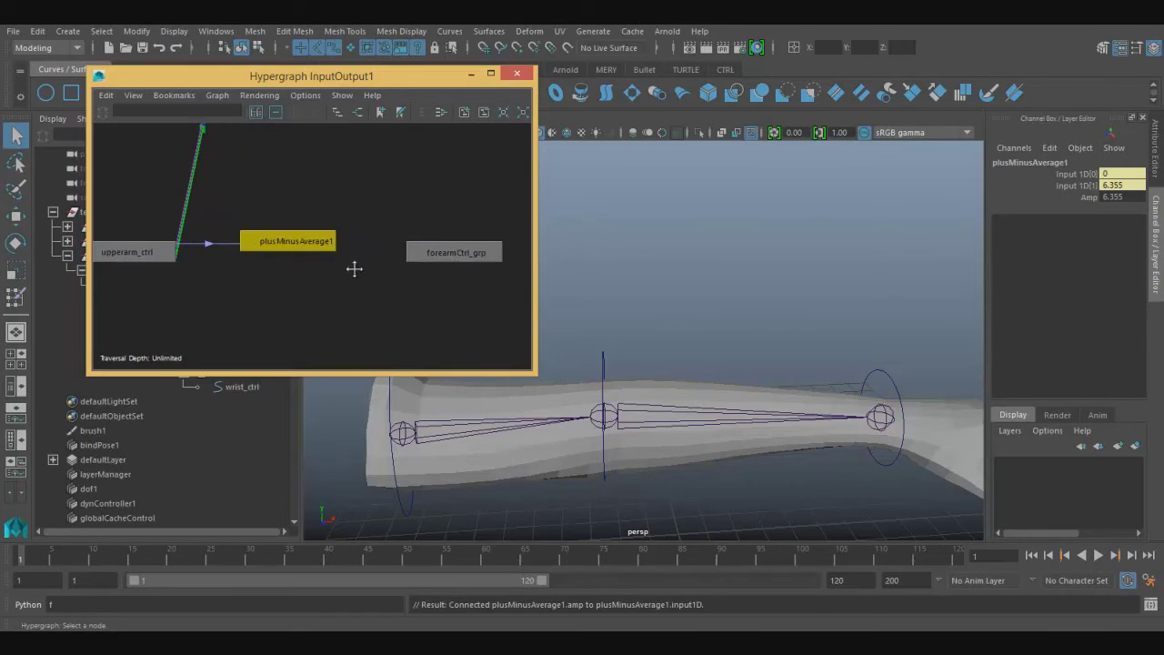
drag(337, 228, 318, 188)
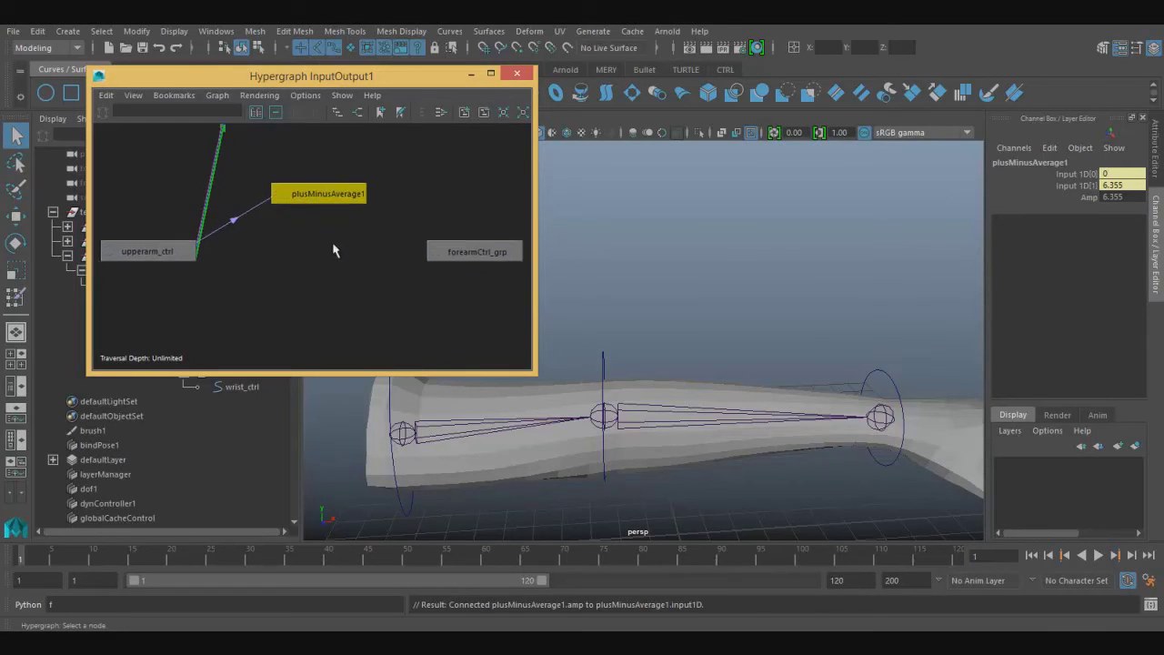
click(423, 254)
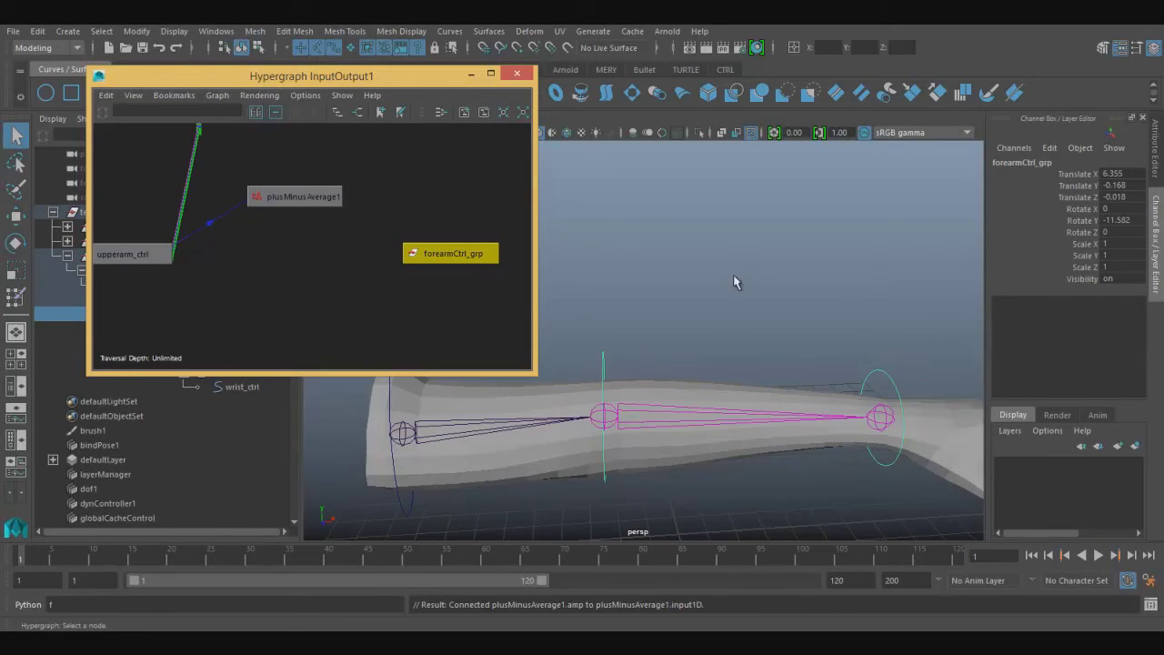
click(128, 257)
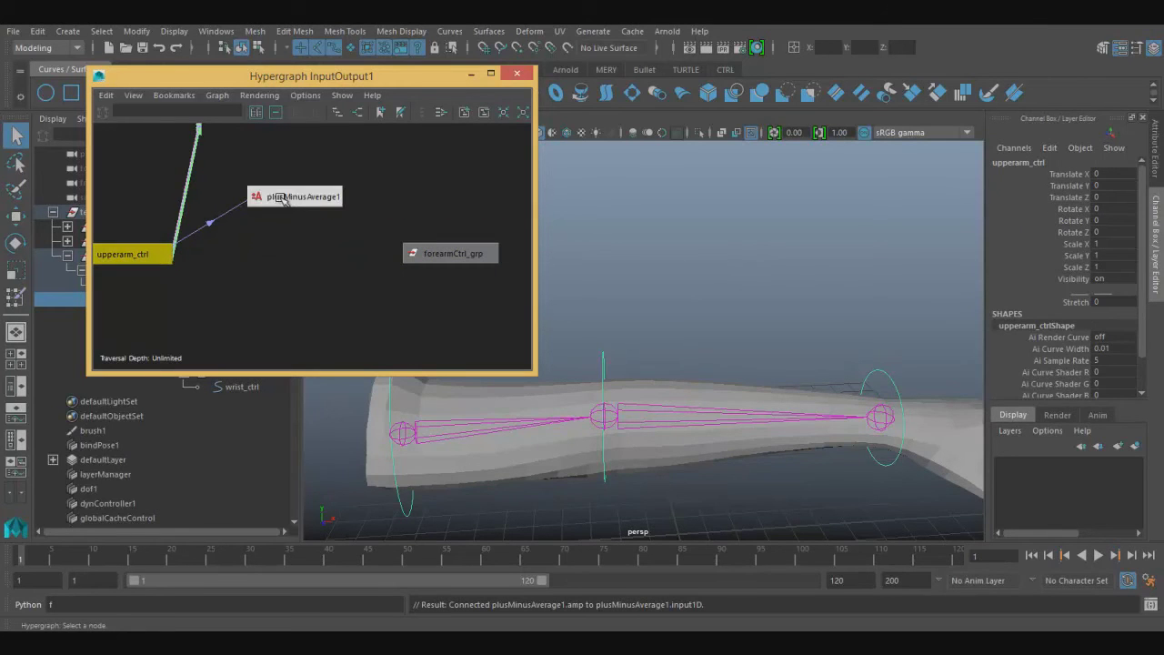
drag(282, 196, 282, 203)
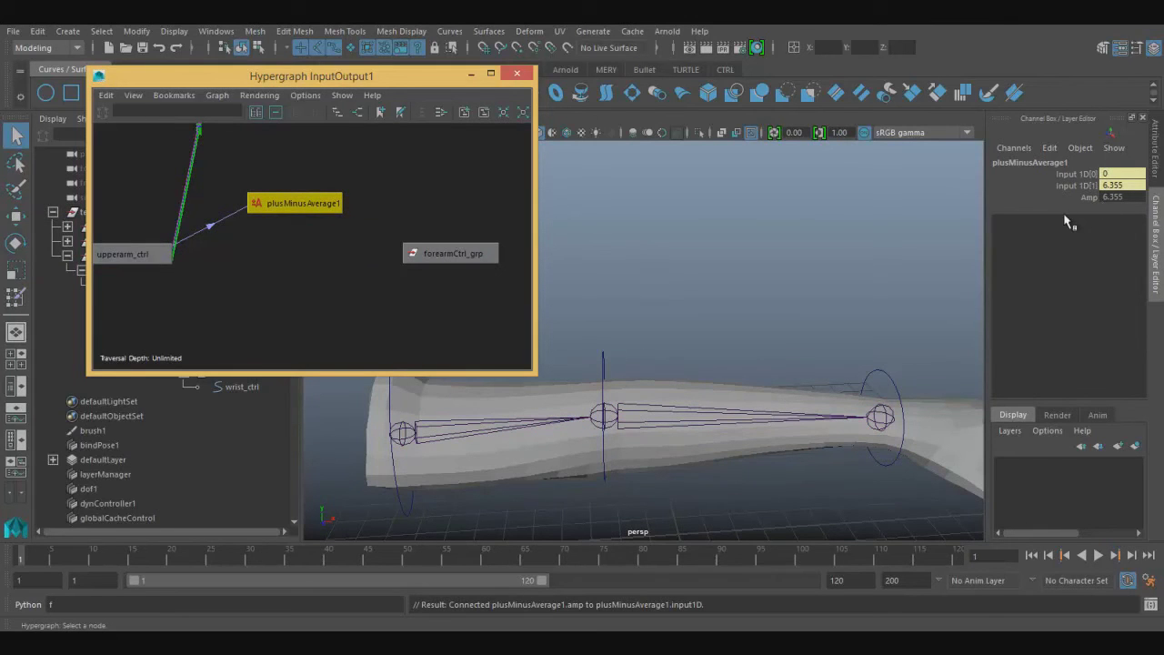
click(435, 253)
alt+middle_drag(434, 253, 406, 309)
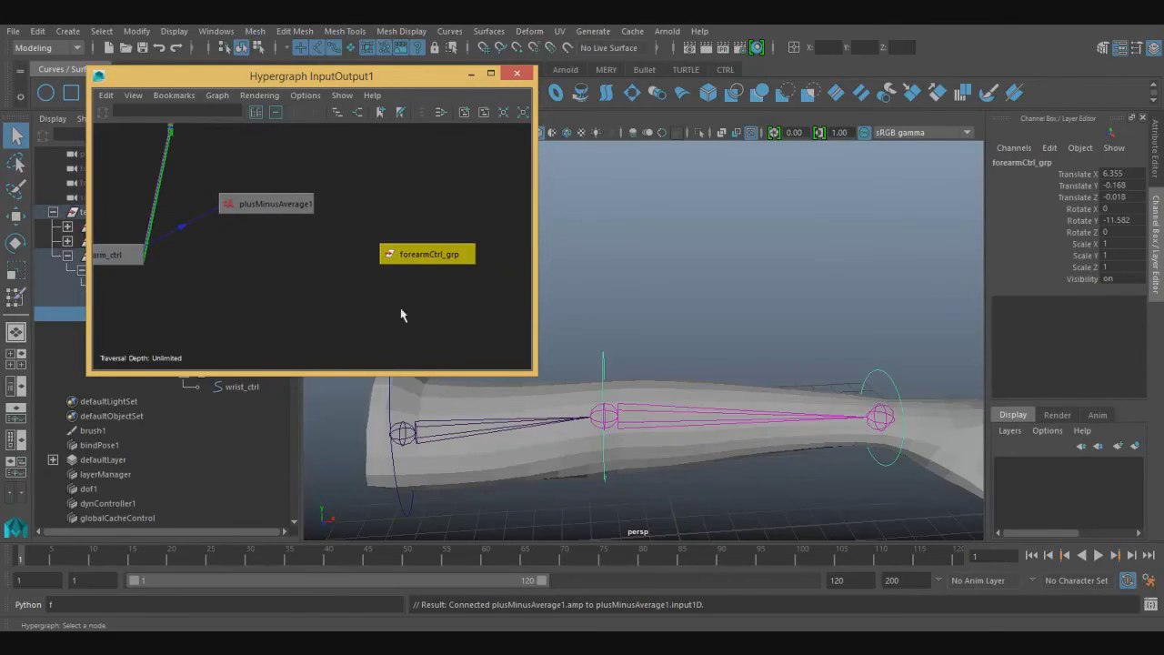
Connect plusMinusAverage1's output1D into forearmCtrl_grp's translateX.
right_click(311, 207)
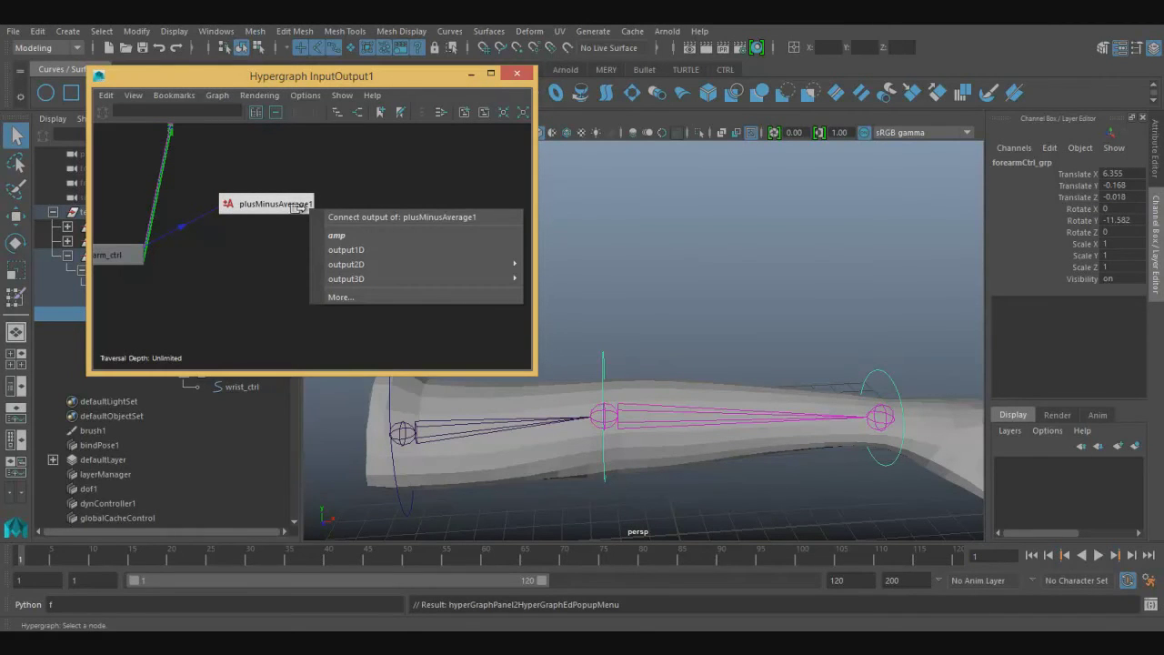
click(348, 249)
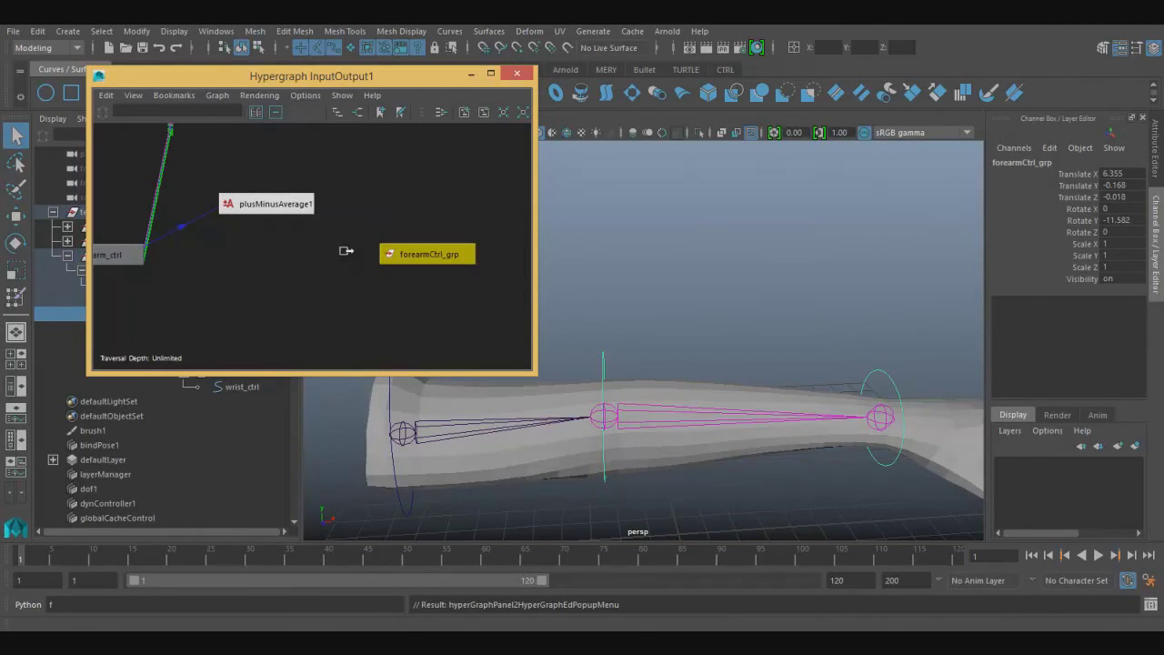
click(391, 255)
mouse_move(425, 427)
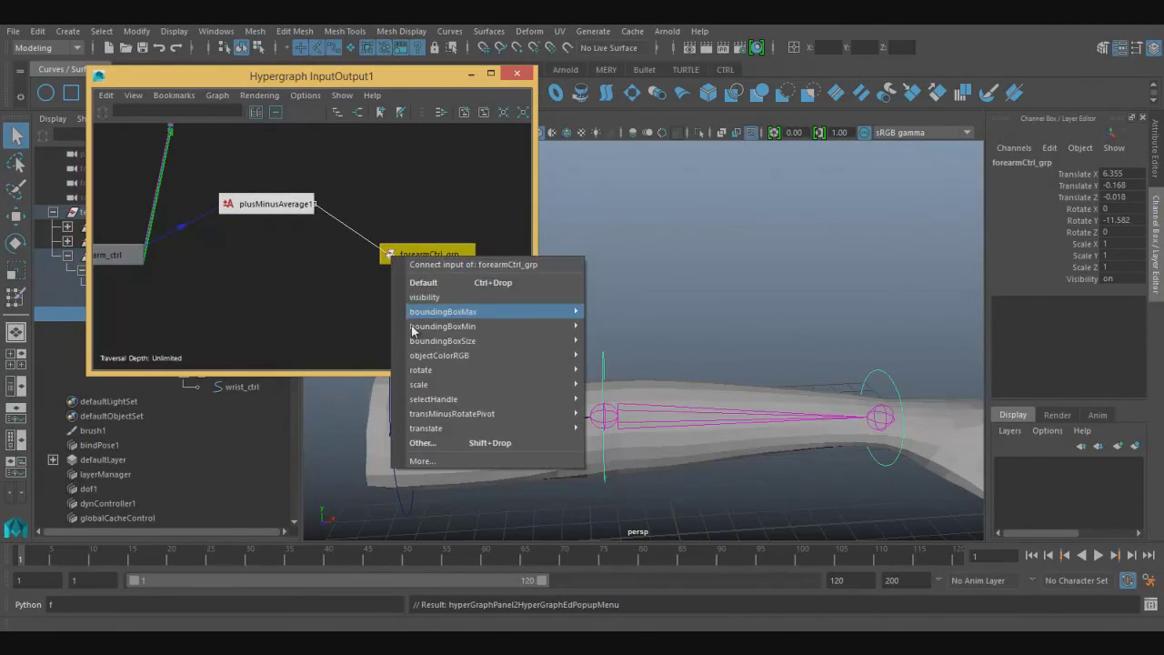
click(637, 421)
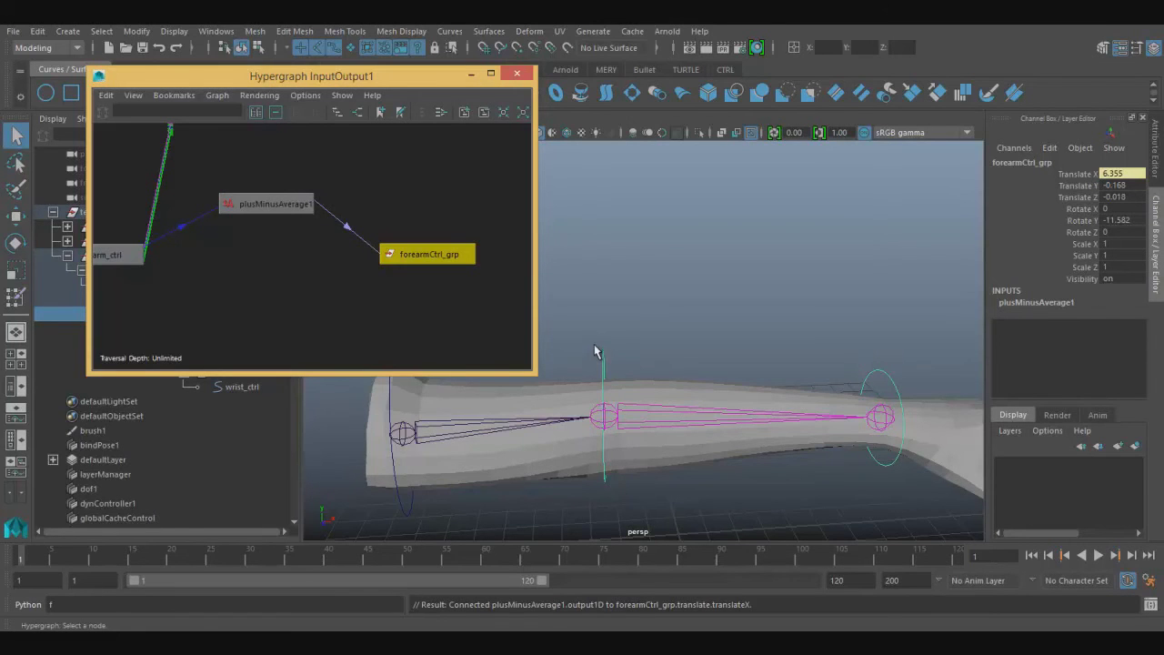
Test-drag upperarm_ctrl's Stretch to lengthen the arm, then revert and deselect.
click(380, 503)
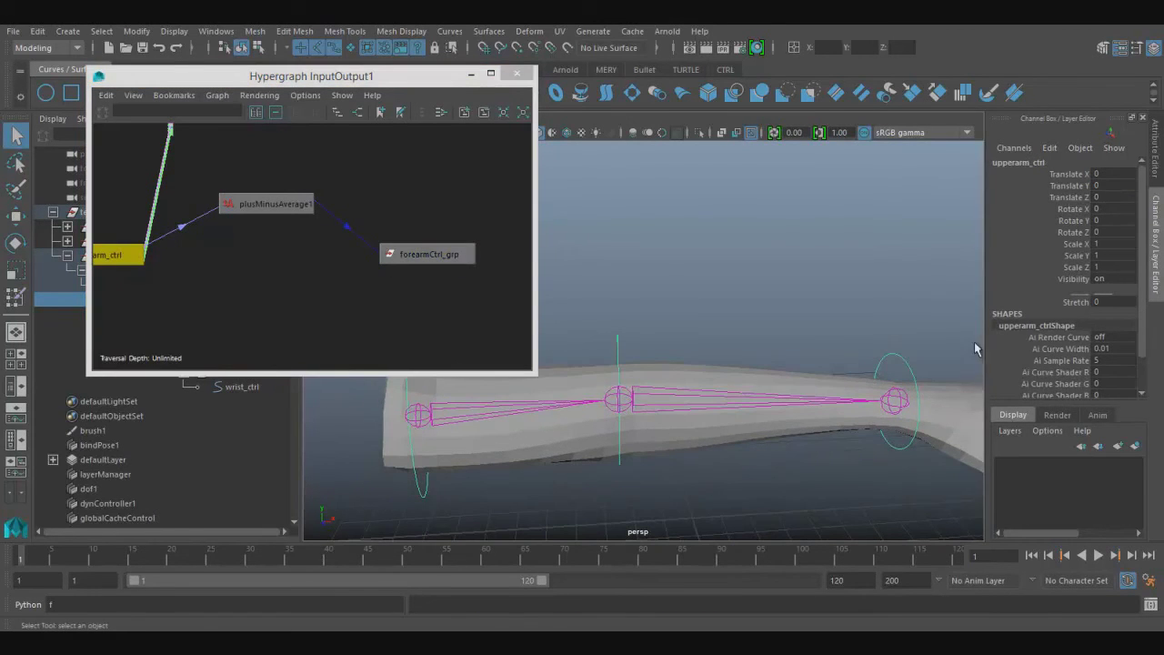
click(1075, 301)
mouse_move(789, 414)
middle_down()
mouse_move(644, 500)
mouse_move(691, 480)
middle_up()
key(q)
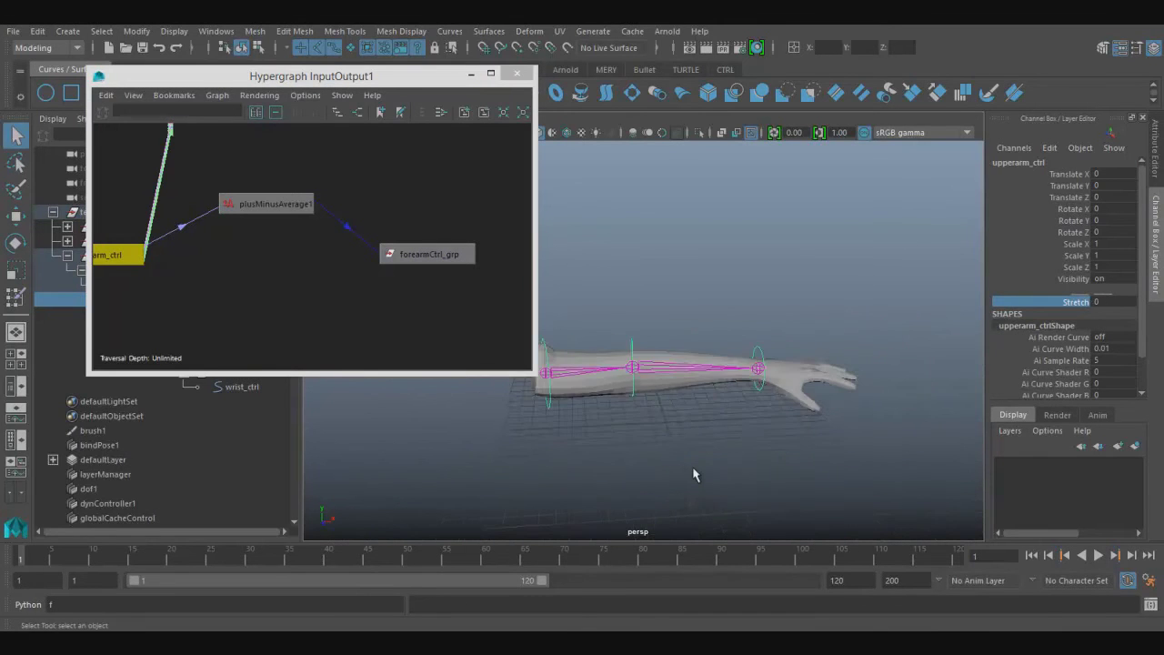
click(694, 478)
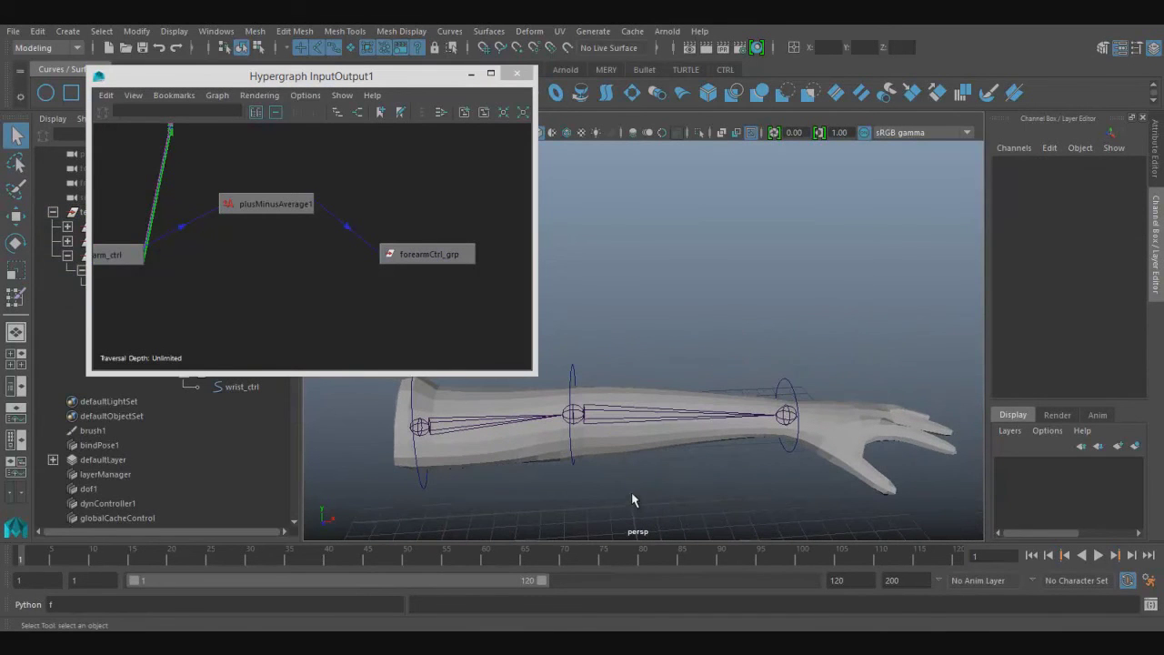
Set upperarm_ctrl's Stretch to 10 and check plusMinusAverage1's Input 1D[0] reads 10.
click(425, 485)
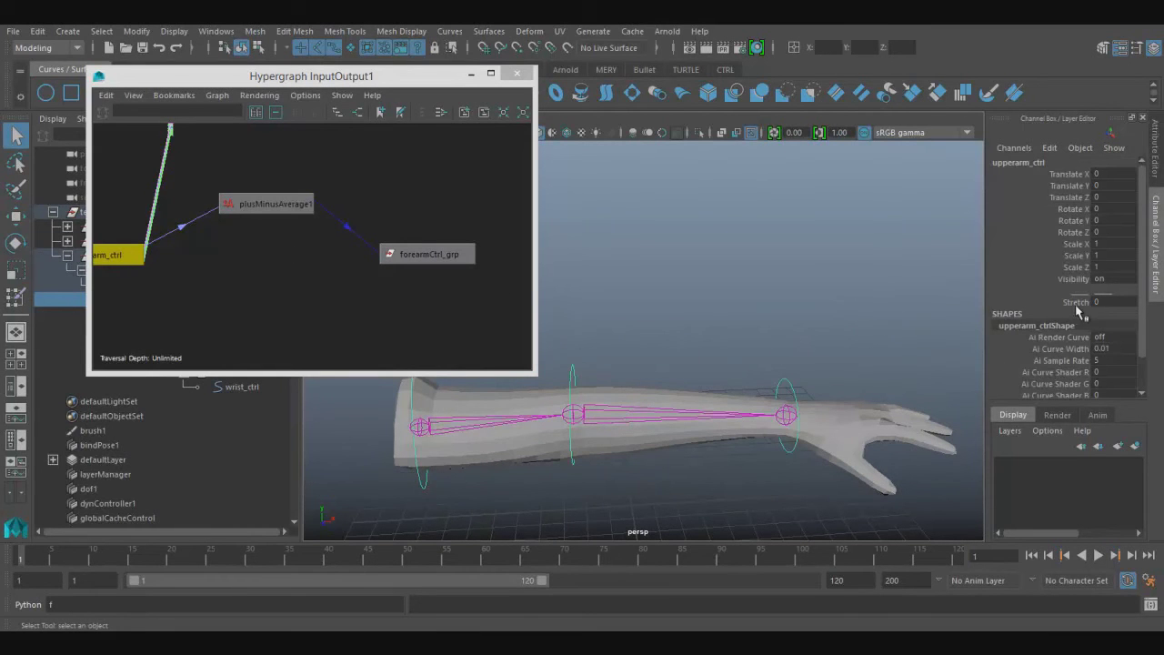
click(1075, 303)
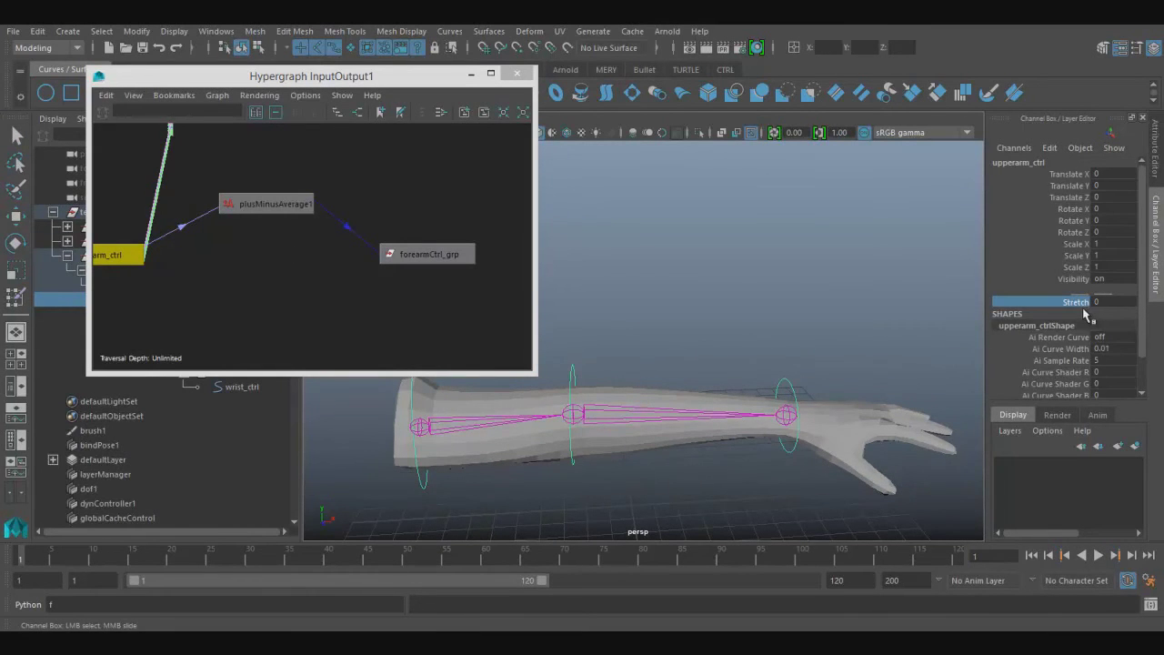
double_click(1100, 302)
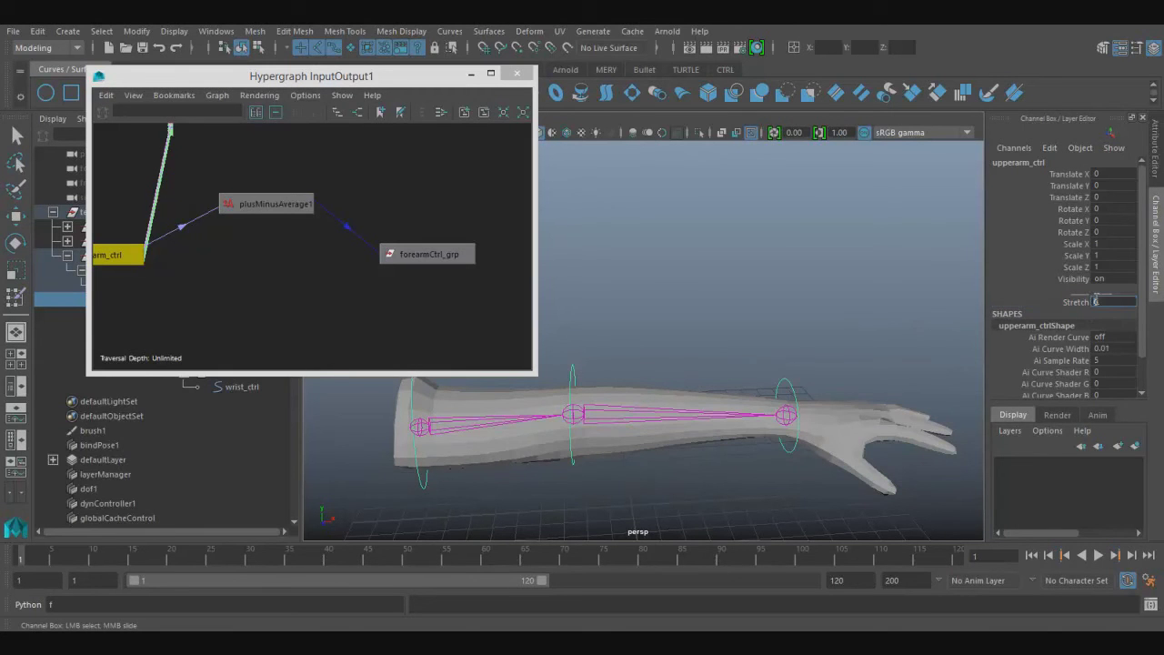
text(10)
key(Return)
click(258, 208)
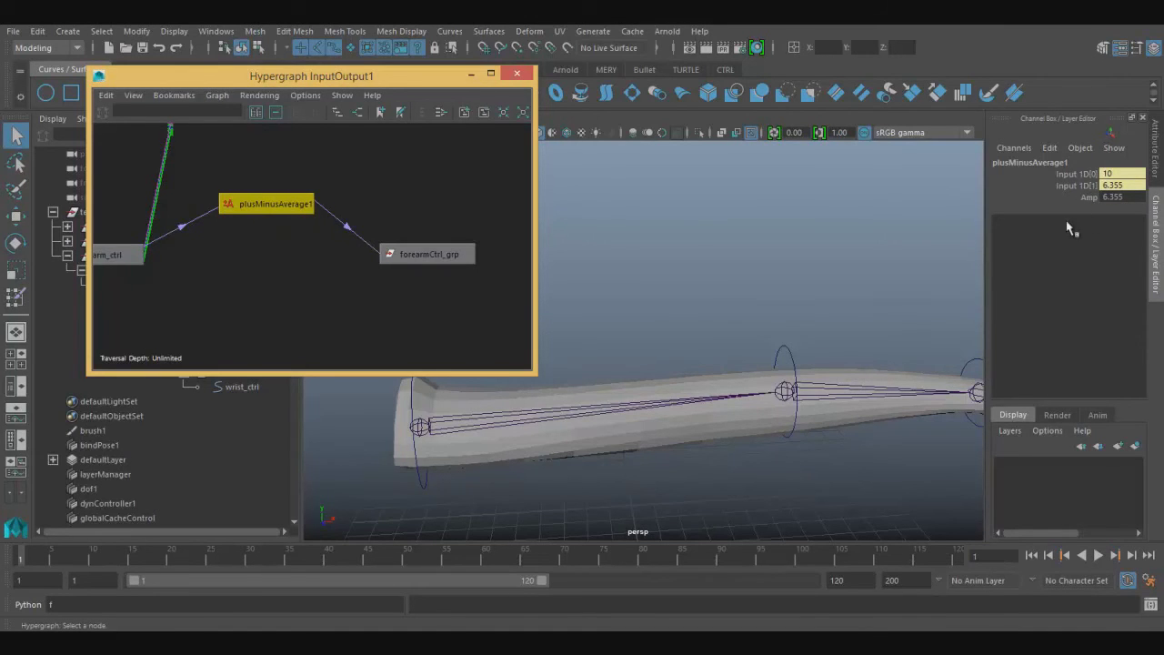
Verify forearmCtrl_grp's translateX reads 16.355, then reset upperarm_ctrl's Stretch to 0 and deselect.
alt+drag(679, 374, 536, 346)
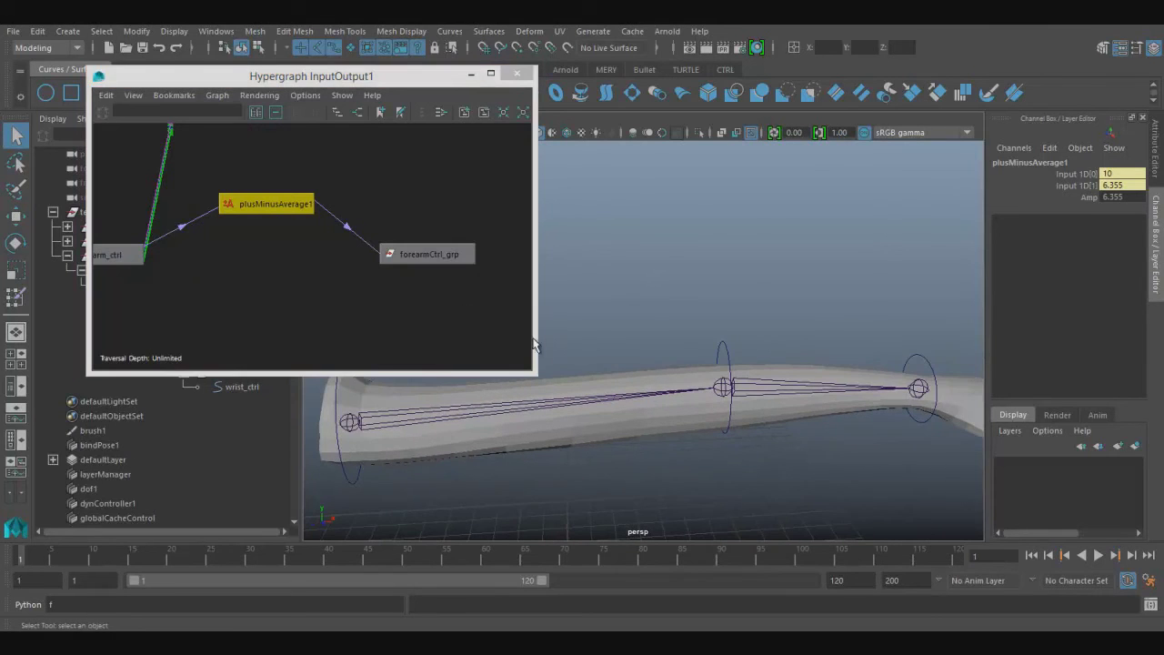
click(427, 257)
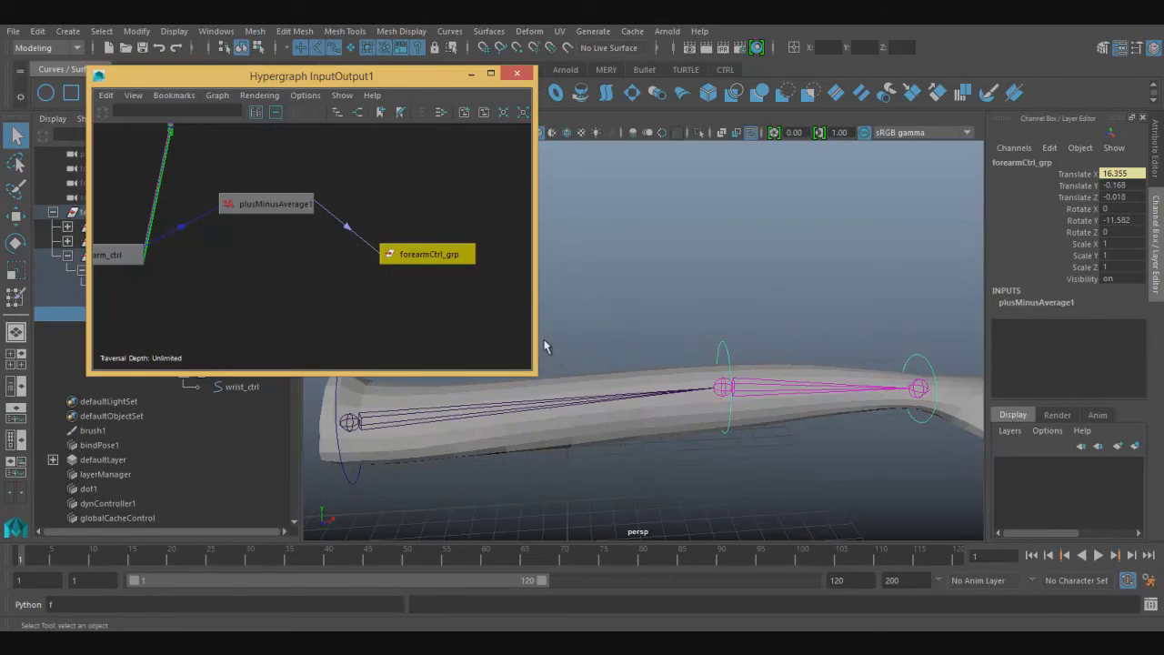
click(118, 256)
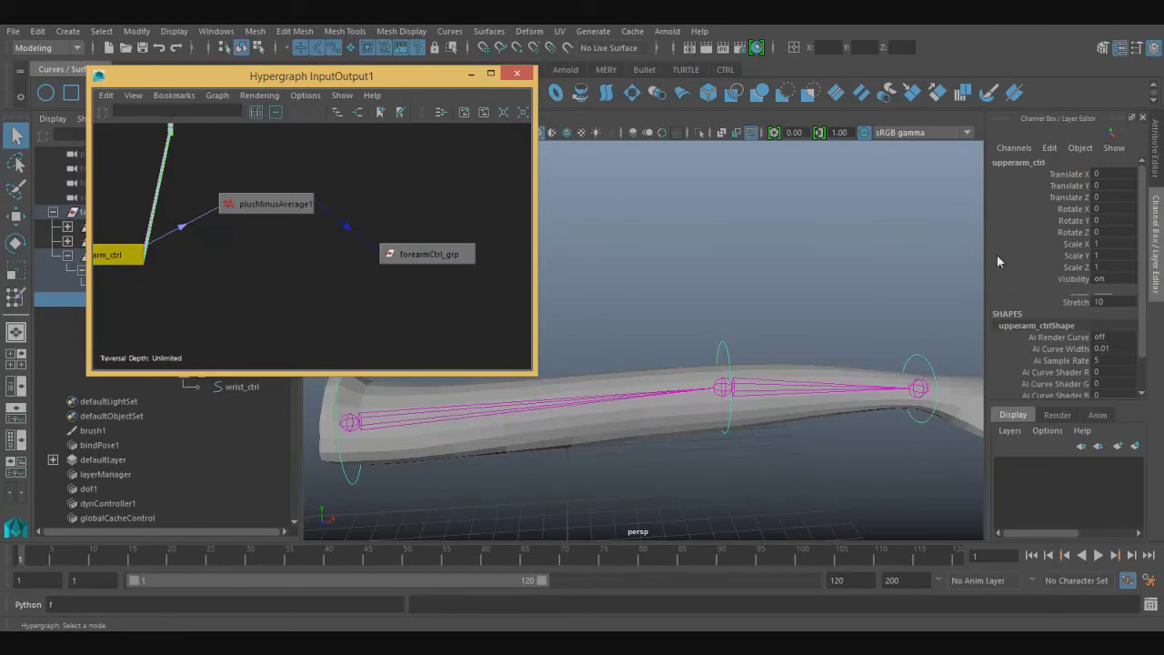
click(1112, 301)
text(0)
key(Return)
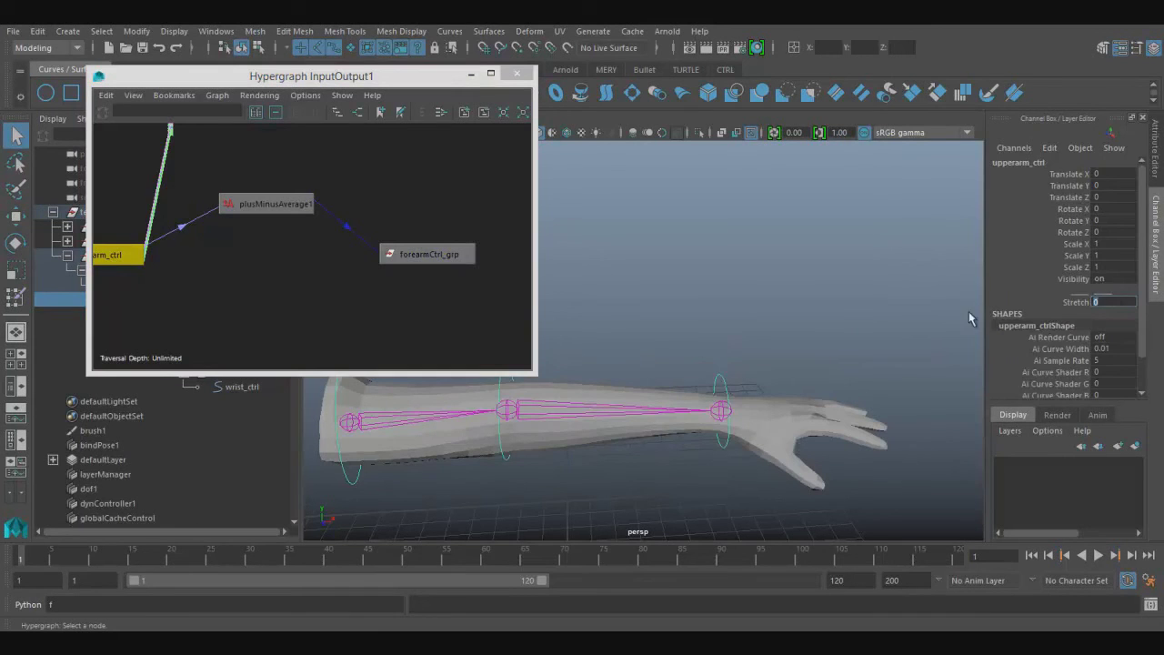
click(803, 305)
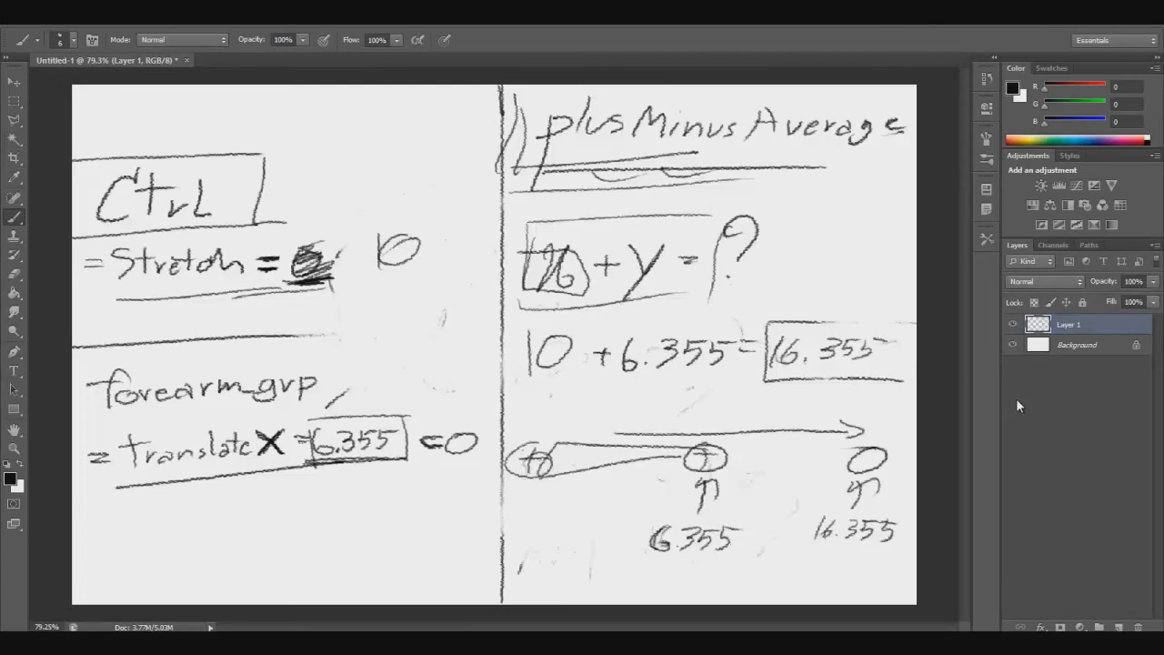
Hide Layer 1, add a new layer, and draw a Ctrl ellipse with an arrow down.
click(1012, 324)
click(1120, 628)
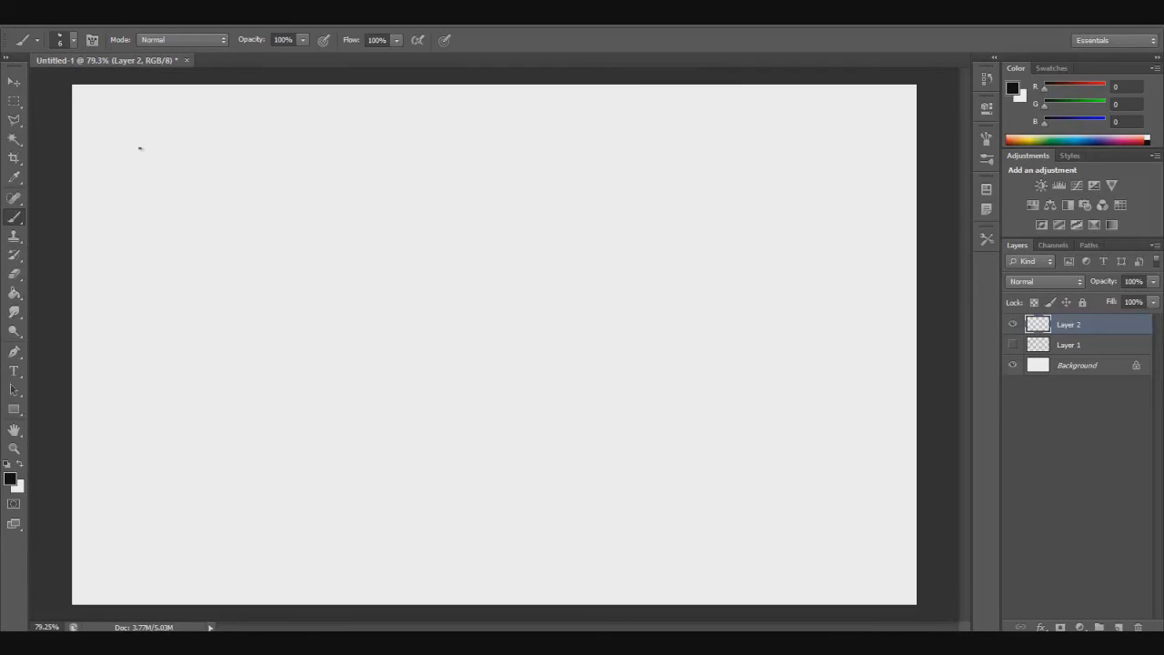
drag(169, 128, 147, 136)
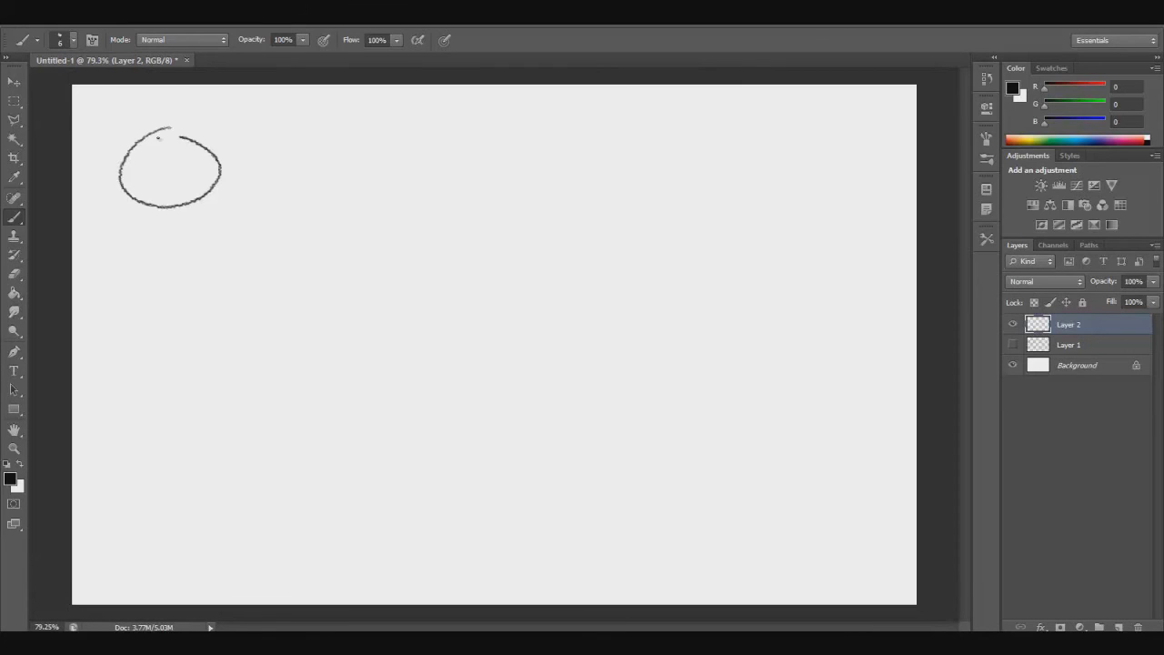
drag(147, 156, 146, 178)
drag(155, 150, 182, 177)
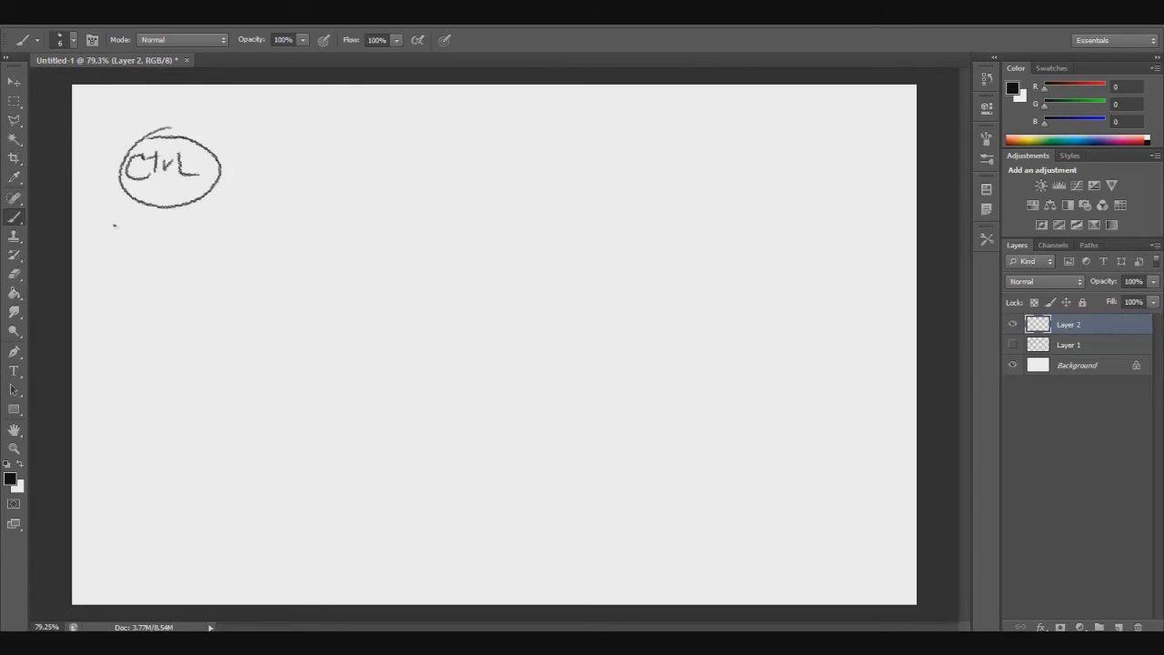
mouse_move(136, 201)
mouse_down()
mouse_move(116, 233)
mouse_move(135, 226)
mouse_move(83, 271)
mouse_move(107, 273)
mouse_up()
Write 'Stretch = 0' below the arrow and draw a dividing line under it.
drag(103, 258, 113, 258)
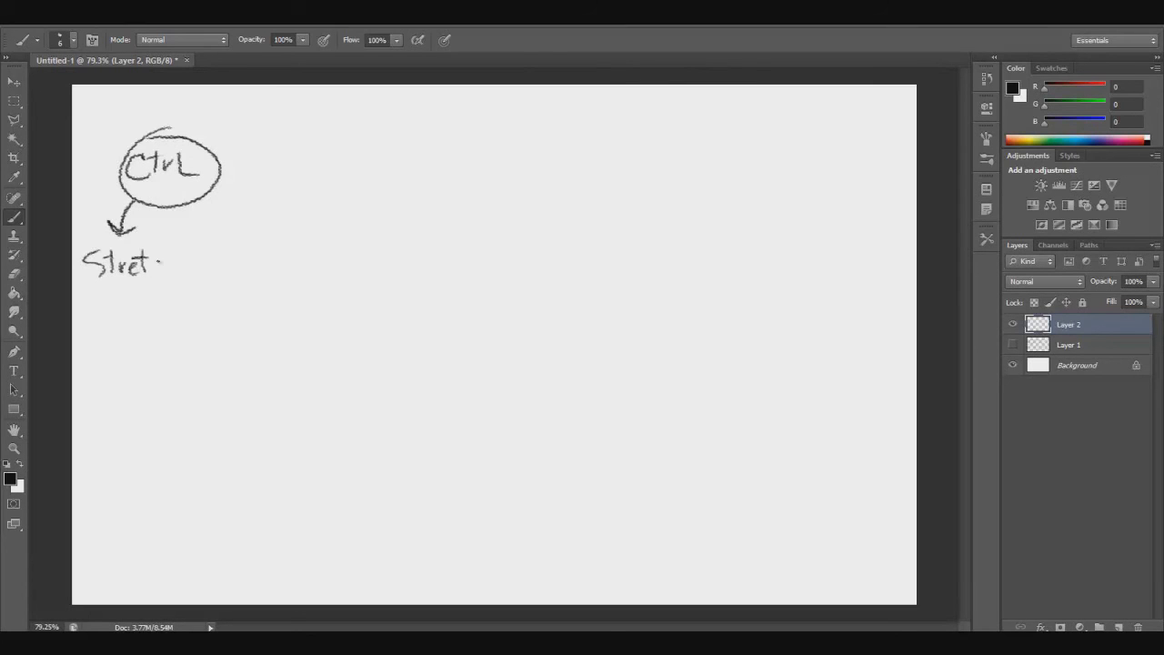
drag(164, 251, 174, 271)
mouse_move(224, 252)
mouse_down()
mouse_move(219, 272)
mouse_move(224, 252)
mouse_up()
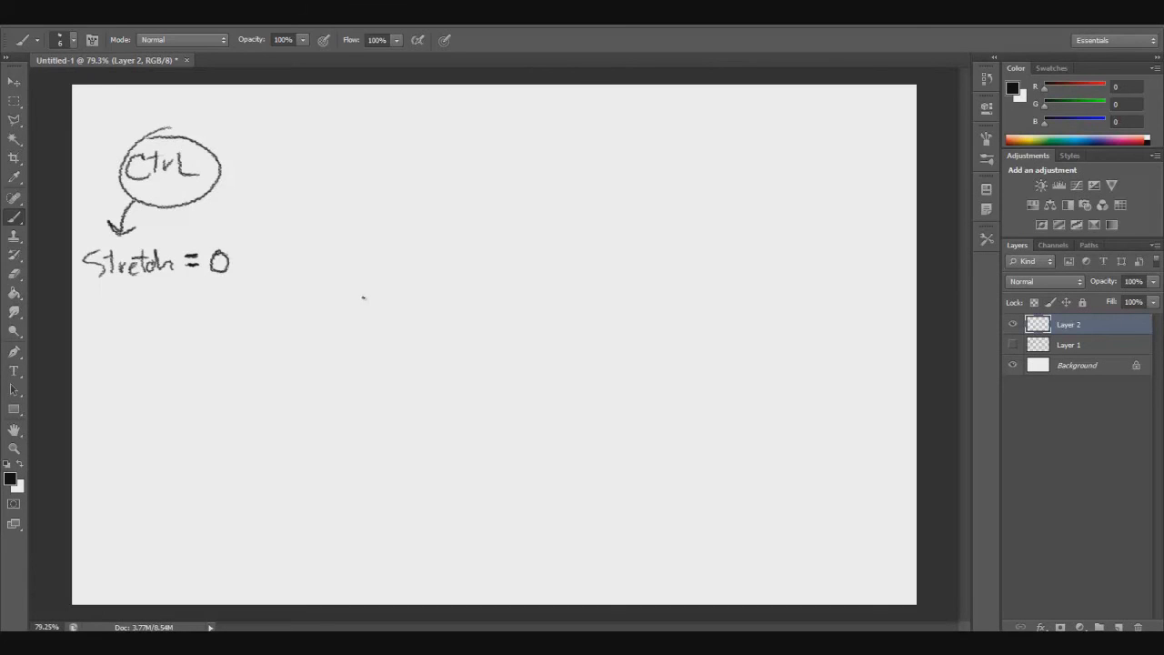
drag(73, 336, 299, 331)
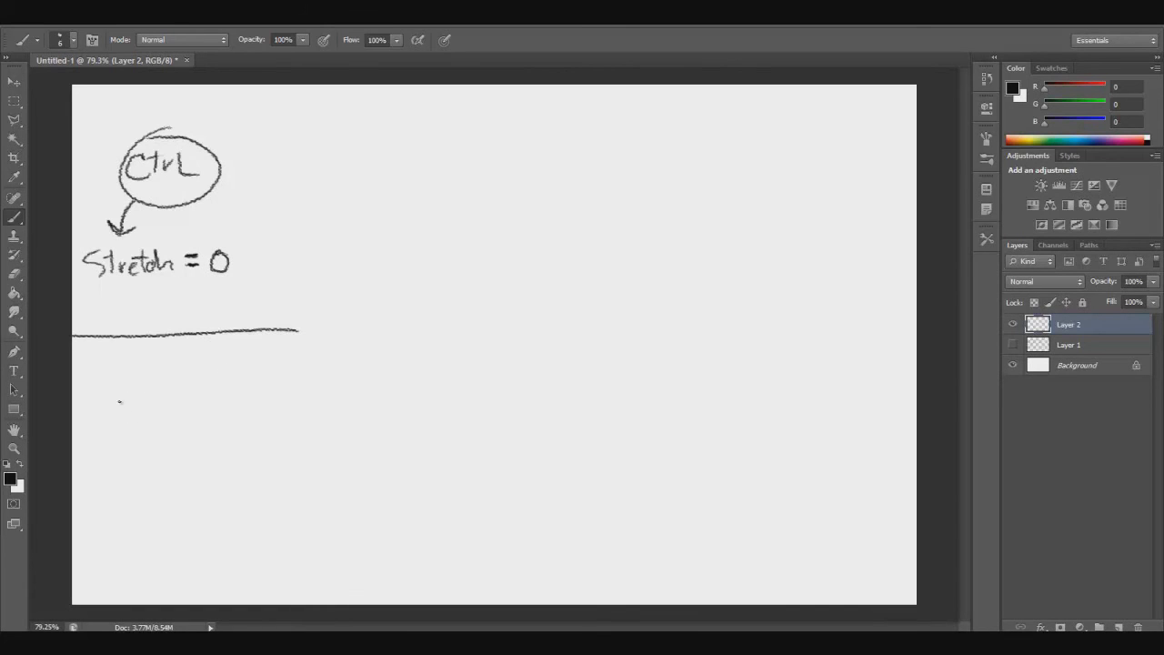
Write forearm_grp and translateX=6.355 below the line, then add a vertical page divider.
mouse_move(109, 394)
mouse_down()
mouse_move(130, 375)
mouse_move(118, 390)
mouse_up()
mouse_move(116, 393)
mouse_down()
mouse_move(208, 390)
mouse_move(238, 406)
mouse_up()
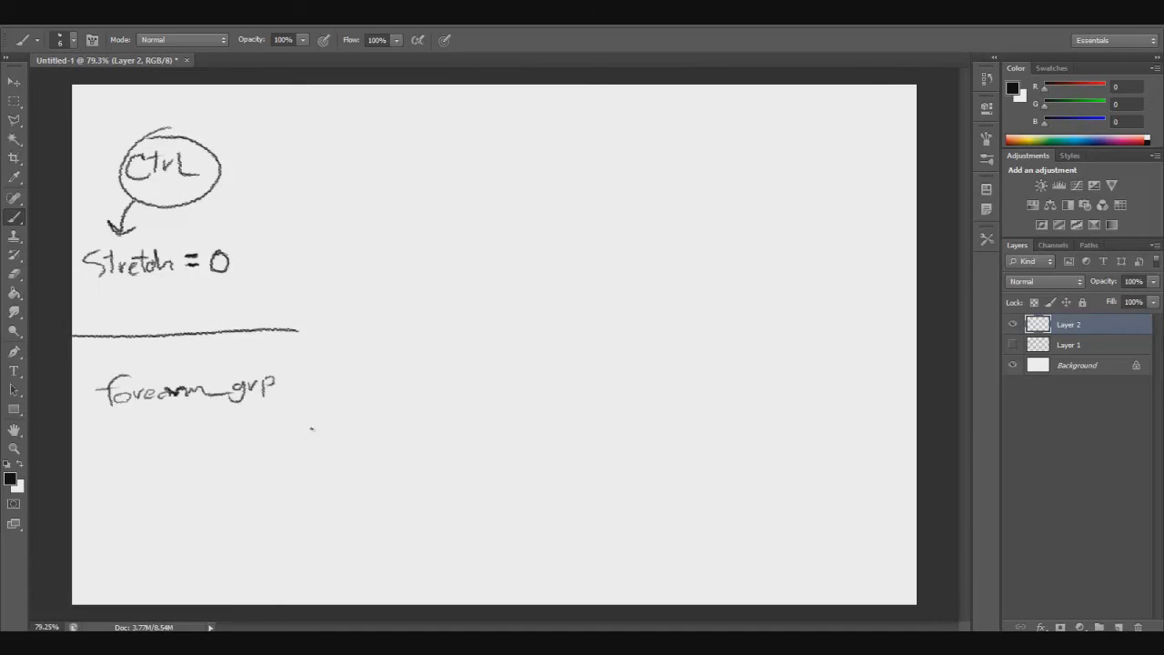
drag(110, 432, 113, 454)
drag(208, 424, 211, 446)
mouse_move(198, 435)
mouse_down()
mouse_move(251, 444)
mouse_move(229, 449)
mouse_move(274, 431)
mouse_move(338, 440)
mouse_move(353, 419)
mouse_up()
click(297, 442)
drag(361, 421, 362, 442)
drag(362, 423, 381, 421)
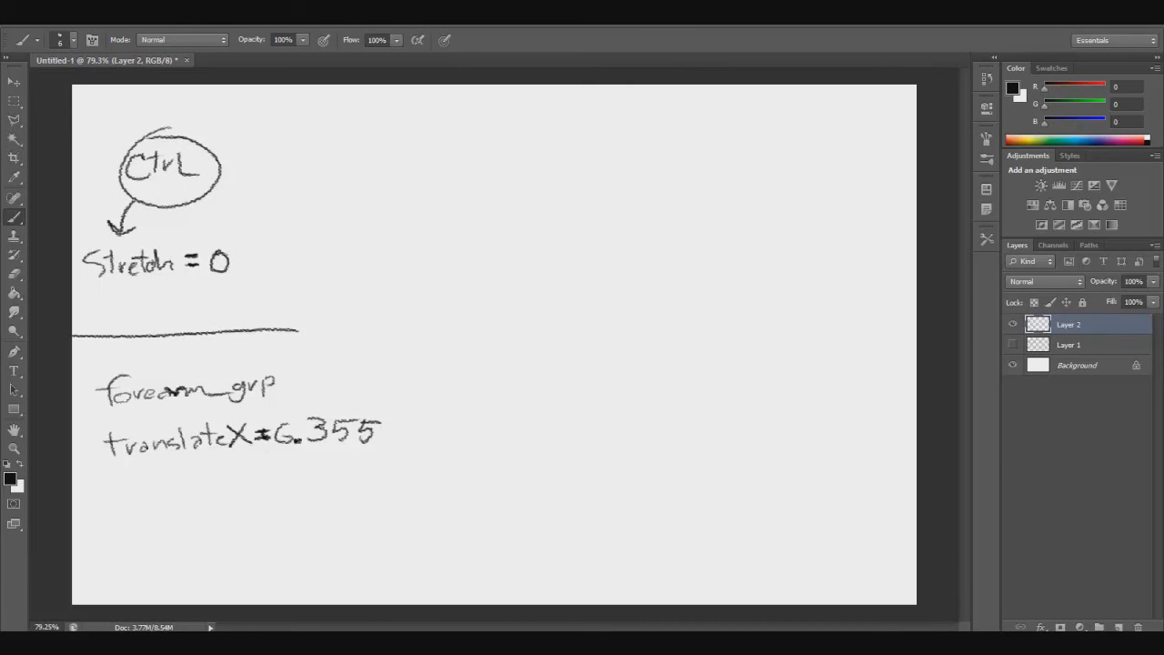
mouse_move(231, 424)
mouse_down()
mouse_move(245, 443)
mouse_move(233, 446)
mouse_move(300, 434)
mouse_up()
click(303, 442)
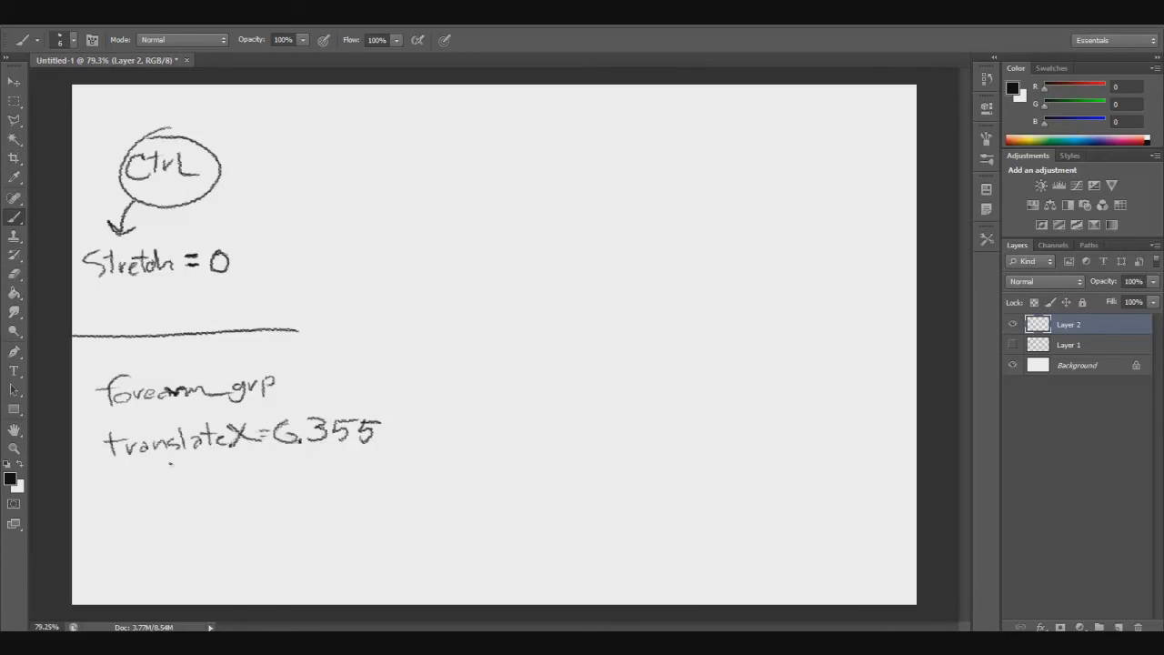
drag(278, 332, 388, 332)
drag(424, 107, 425, 597)
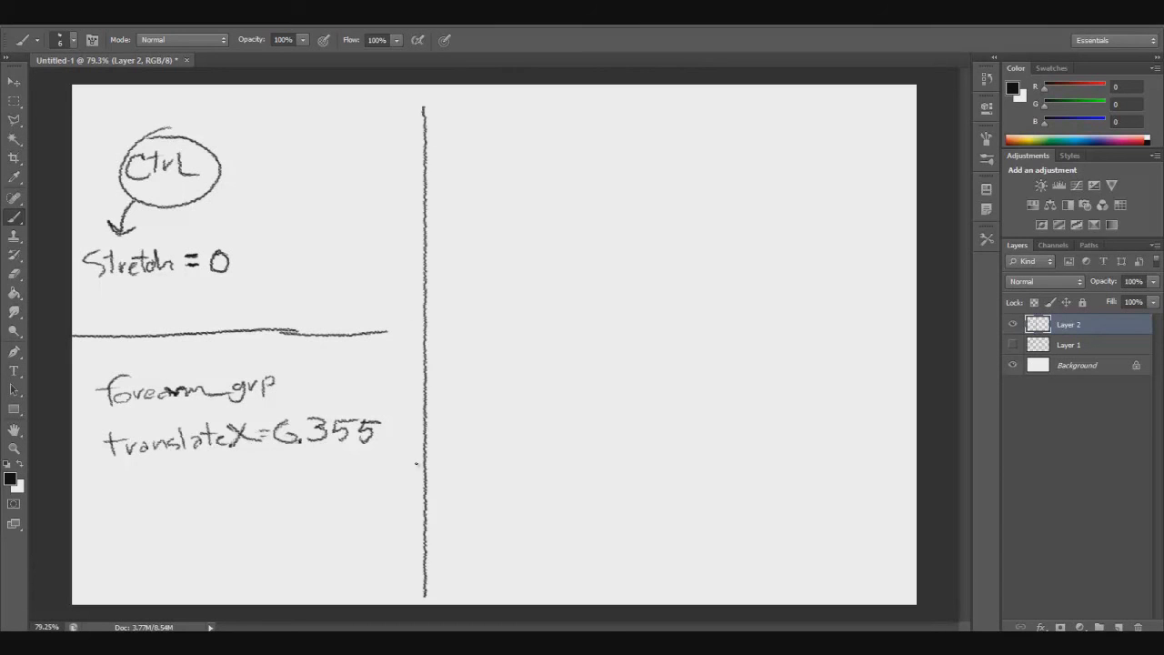
Circle forearm_grp and draw an arrow from it to translateX, undoing a stray stroke.
mouse_move(278, 358)
mouse_down()
mouse_move(191, 357)
mouse_move(84, 403)
mouse_move(293, 406)
mouse_move(247, 367)
mouse_up()
mouse_move(97, 406)
mouse_down()
mouse_move(86, 414)
mouse_move(104, 437)
mouse_move(88, 443)
mouse_up()
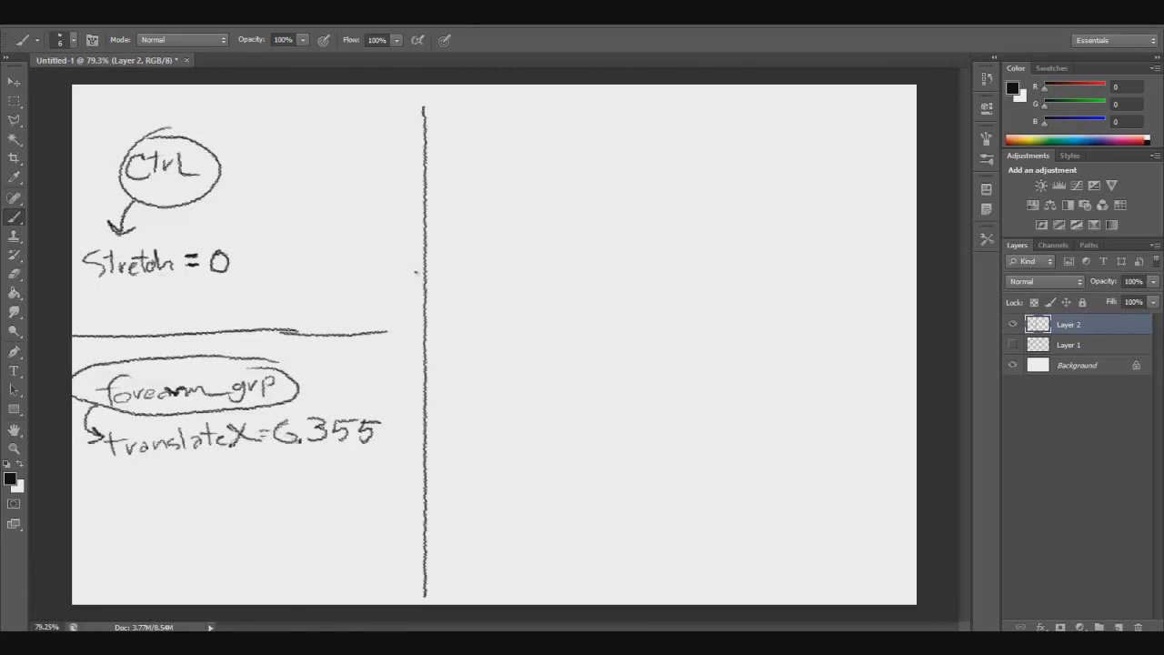
drag(386, 270, 426, 366)
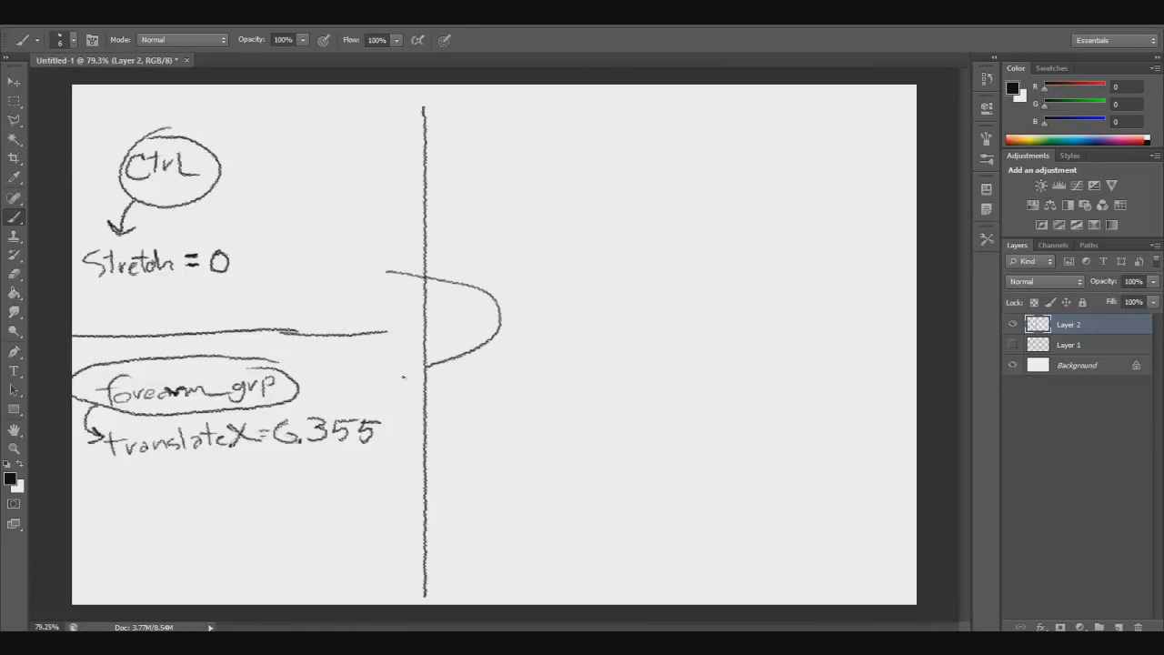
key(ctrl+z)
Write Connect with arrows from Stretch = 0 into translateX, underlining it with =0.
mouse_move(466, 281)
mouse_down()
mouse_move(439, 297)
mouse_move(445, 318)
mouse_up()
drag(464, 308, 544, 315)
click(515, 310)
mouse_move(549, 280)
mouse_down()
mouse_move(547, 314)
mouse_move(563, 286)
mouse_up()
mouse_move(273, 266)
mouse_down()
mouse_move(491, 250)
mouse_move(489, 273)
mouse_up()
mouse_move(475, 263)
mouse_down()
mouse_move(489, 276)
mouse_move(504, 263)
mouse_up()
mouse_move(482, 332)
mouse_down()
mouse_move(480, 415)
mouse_move(395, 426)
mouse_up()
drag(395, 426, 420, 437)
drag(264, 468, 388, 469)
drag(250, 511, 269, 509)
drag(251, 520, 300, 505)
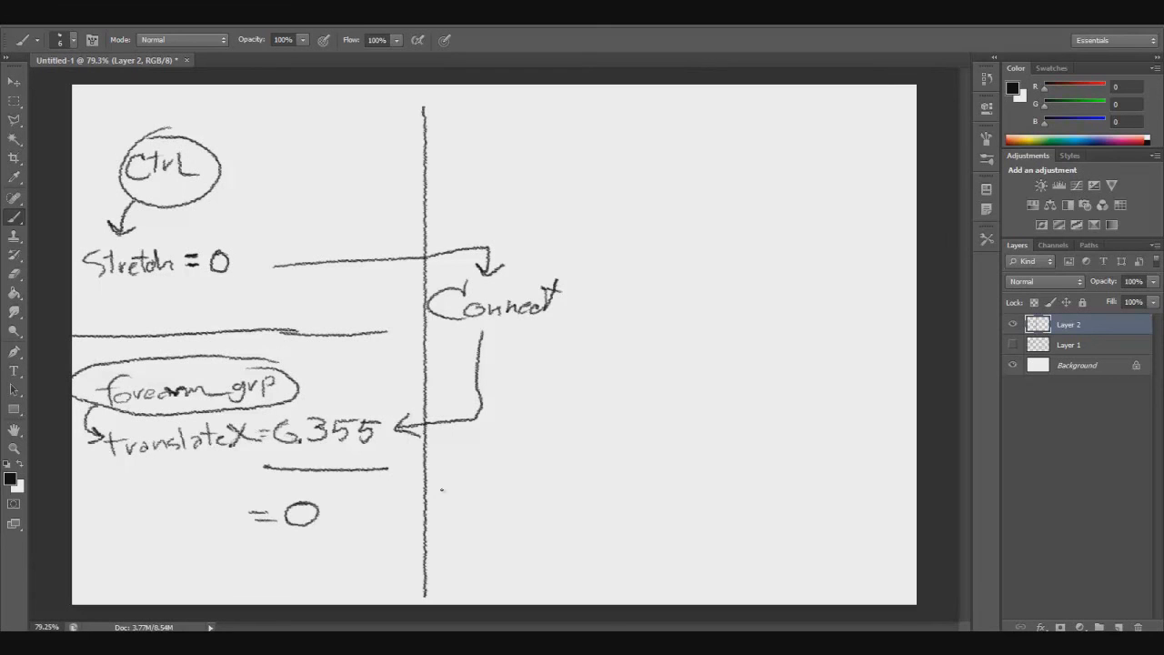
Sketch the upper arm with joint circles labelled up and fore.
drag(544, 440, 793, 462)
drag(533, 496, 768, 470)
drag(543, 443, 538, 487)
mouse_move(510, 448)
mouse_down()
mouse_move(476, 464)
mouse_move(535, 466)
mouse_up()
mouse_move(793, 454)
mouse_down()
mouse_move(770, 473)
mouse_move(818, 453)
mouse_up()
drag(495, 470, 528, 469)
drag(509, 458, 508, 485)
mouse_move(495, 420)
mouse_down()
mouse_move(520, 445)
mouse_move(549, 420)
mouse_up()
mouse_move(751, 420)
mouse_down()
mouse_move(746, 438)
mouse_move(756, 427)
mouse_up()
drag(762, 426, 784, 425)
drag(790, 431, 806, 436)
Mark ticks under both joints and write 6.355 under the forearm joint.
drag(802, 495, 800, 529)
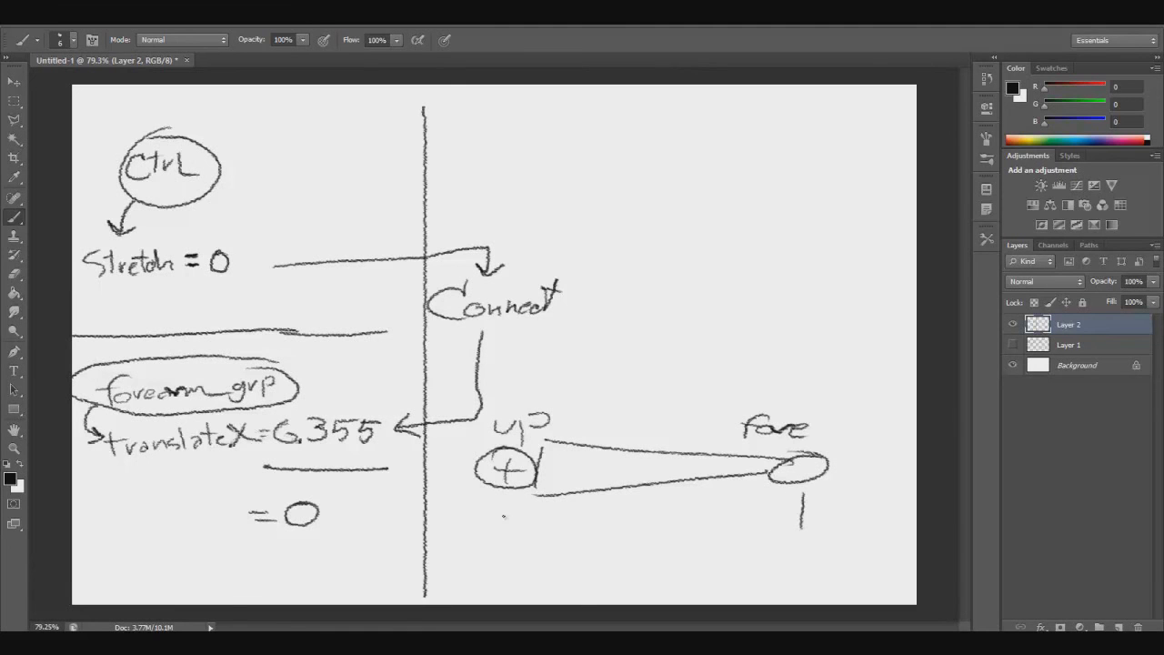
drag(505, 497, 501, 554)
mouse_move(769, 549)
mouse_down()
mouse_move(762, 560)
mouse_move(809, 552)
mouse_move(800, 566)
mouse_up()
click(781, 569)
mouse_move(826, 550)
mouse_down()
mouse_move(829, 565)
mouse_move(857, 547)
mouse_move(860, 566)
mouse_up()
drag(864, 547, 885, 545)
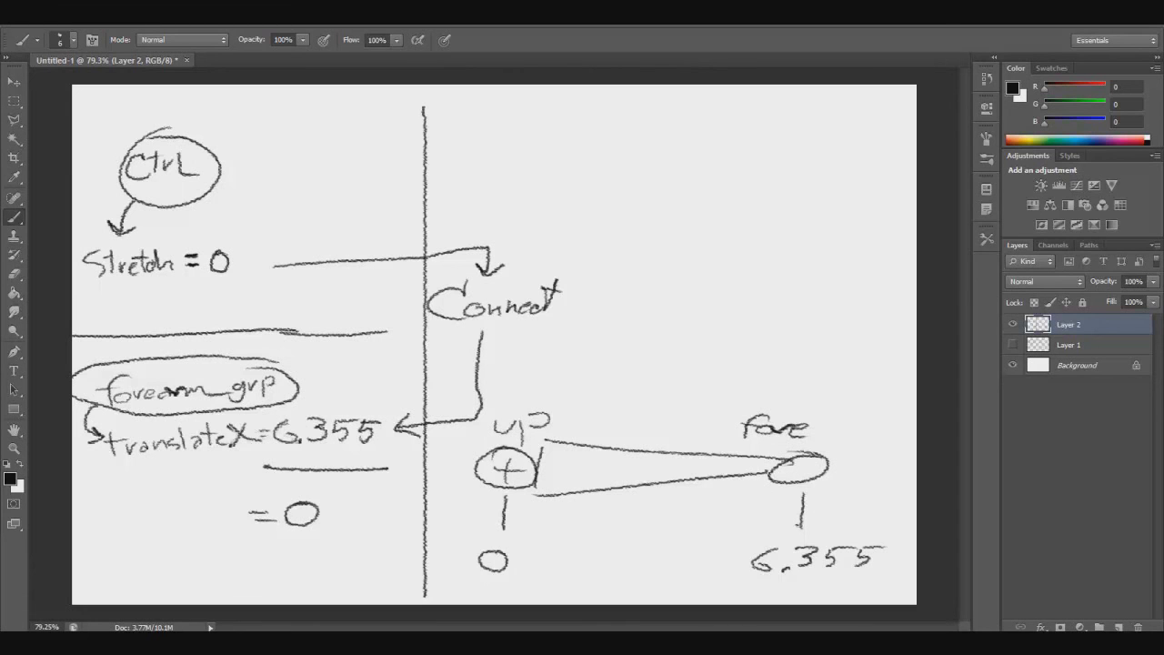
mouse_move(791, 456)
mouse_down()
mouse_move(791, 476)
mouse_move(819, 467)
mouse_move(600, 506)
mouse_move(624, 520)
mouse_up()
mouse_move(523, 455)
mouse_down()
mouse_move(509, 451)
mouse_move(544, 473)
mouse_move(495, 459)
mouse_move(506, 476)
mouse_move(776, 459)
mouse_up()
Erase the arm diagram, Connect with its arrows, and the stray =0.
key(e)
key(ctrl+z)
mouse_move(482, 464)
mouse_down()
mouse_move(673, 477)
mouse_move(806, 415)
mouse_move(849, 488)
mouse_move(821, 563)
mouse_up()
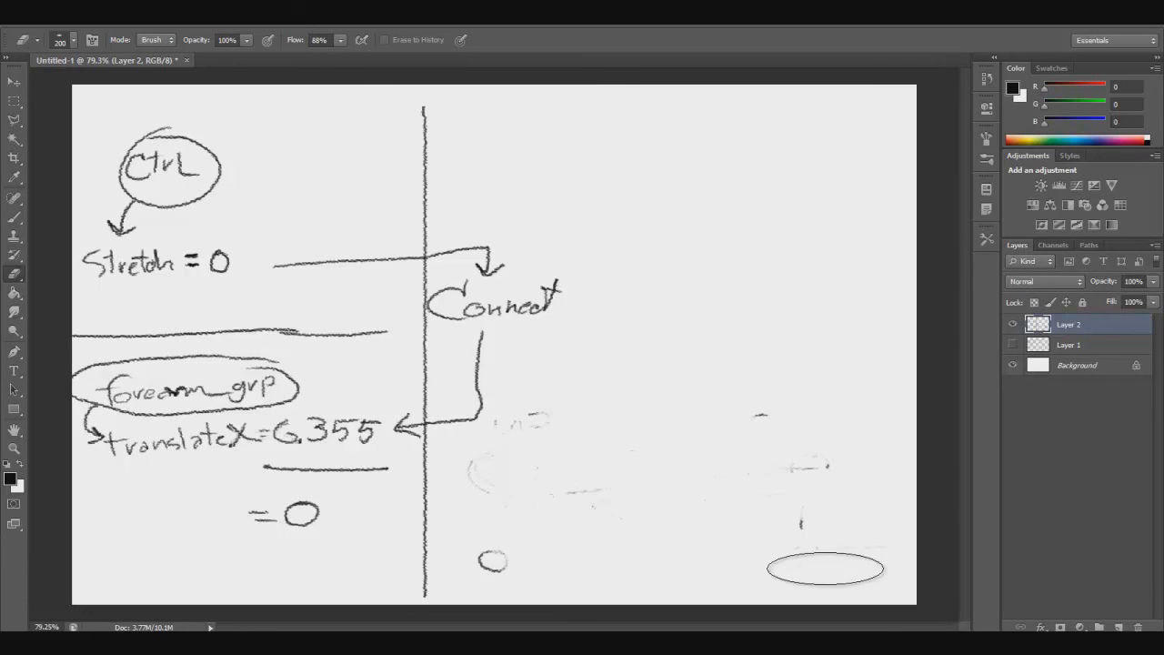
mouse_move(718, 447)
mouse_down()
mouse_move(592, 522)
mouse_move(512, 546)
mouse_move(540, 494)
mouse_up()
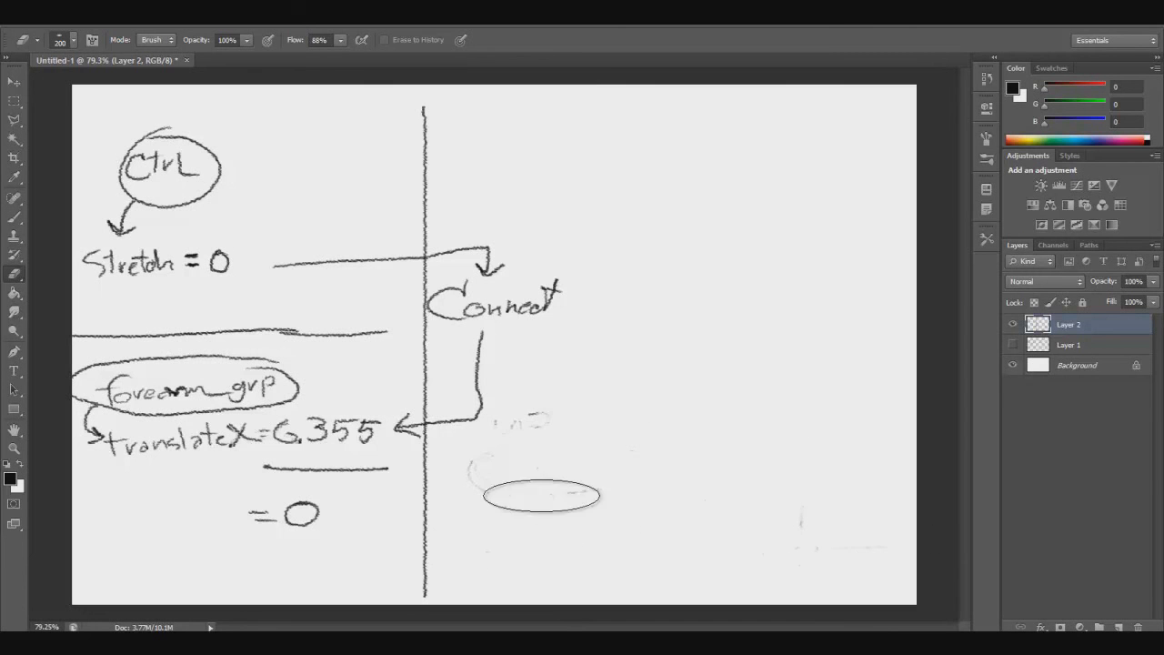
mouse_move(389, 421)
mouse_down()
mouse_move(432, 426)
mouse_move(486, 267)
mouse_move(455, 325)
mouse_move(497, 259)
mouse_move(285, 265)
mouse_up()
mouse_move(290, 501)
mouse_down()
mouse_move(264, 522)
mouse_move(285, 476)
mouse_move(293, 494)
mouse_move(364, 470)
mouse_up()
Repair the vertical divider and start a bracketed PMA heading at the top right.
key(b)
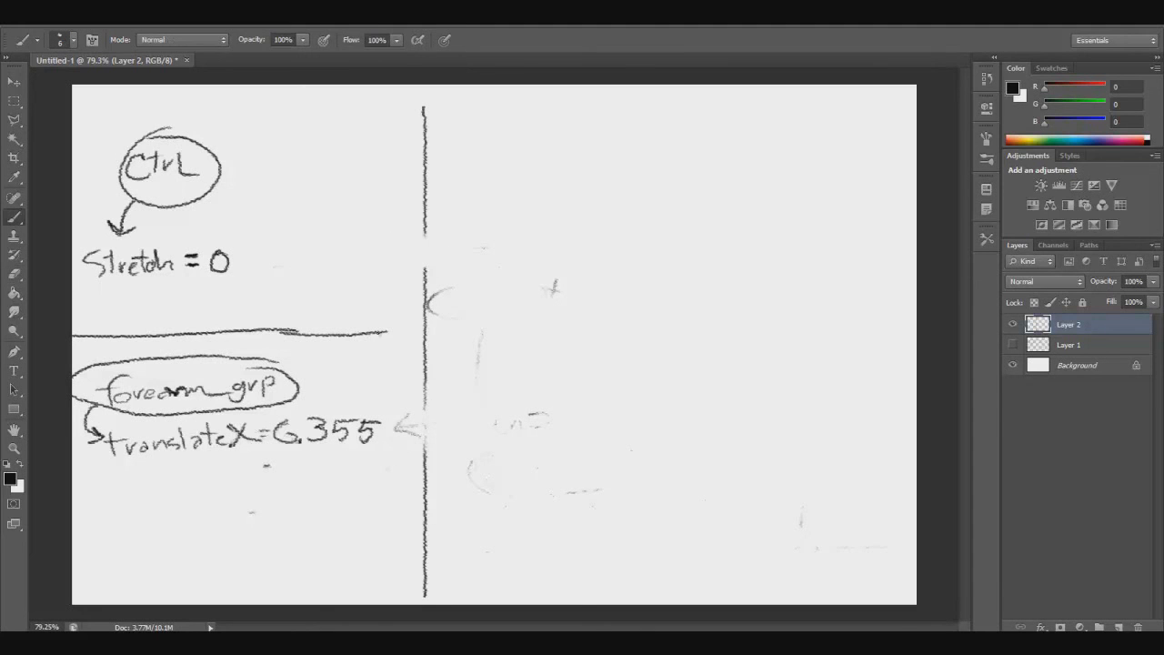
drag(424, 224, 426, 576)
drag(512, 111, 495, 178)
mouse_move(512, 107)
mouse_down()
mouse_move(542, 108)
mouse_move(511, 132)
mouse_move(613, 134)
mouse_move(640, 108)
mouse_move(648, 140)
mouse_up()
drag(620, 128, 657, 117)
Frame and underline the PMA heading and erase faint marks on the right half.
drag(480, 107, 475, 175)
drag(472, 178, 704, 172)
drag(687, 103, 674, 166)
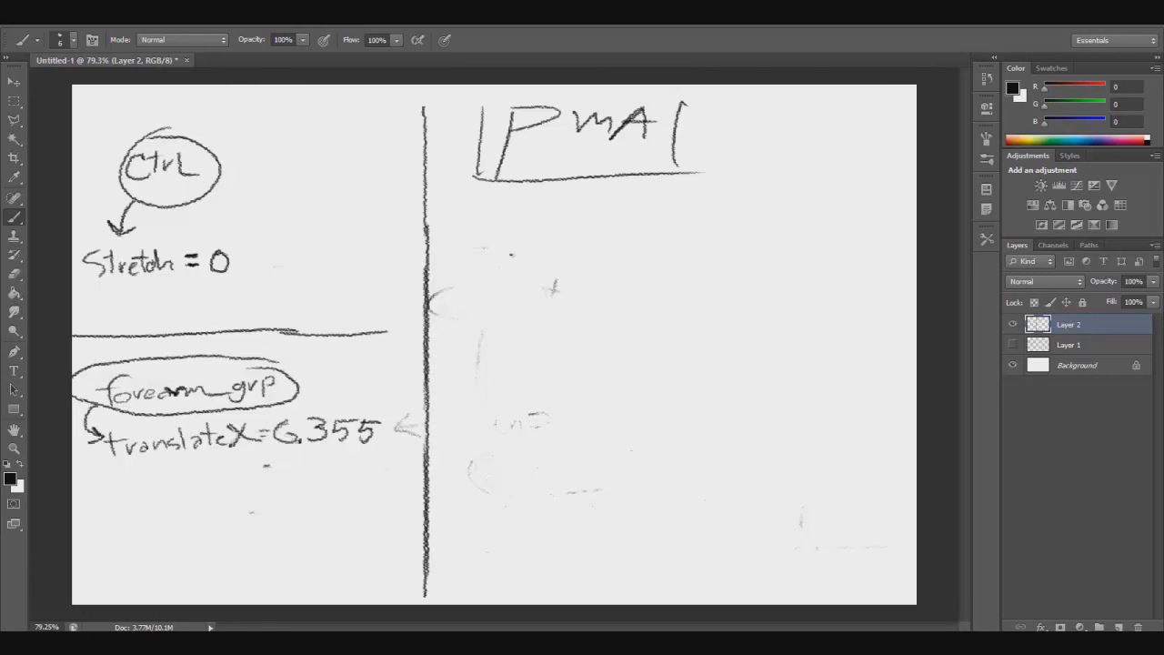
key(e)
mouse_move(552, 288)
mouse_down()
mouse_move(546, 423)
mouse_move(591, 485)
mouse_up()
key(b)
Underline Stretch = 0 and translateX=6.355, labelling Stretch as X with notes.
drag(81, 293, 283, 288)
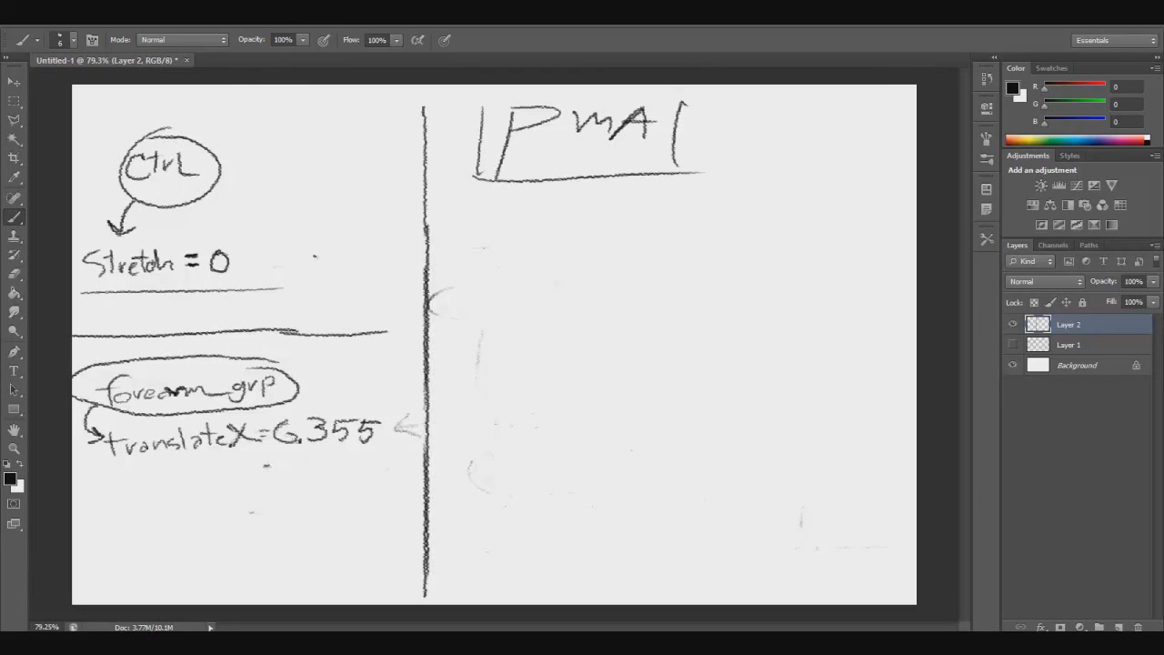
mouse_move(253, 211)
mouse_down()
mouse_move(254, 223)
mouse_move(348, 205)
mouse_move(384, 277)
mouse_up()
drag(371, 226, 306, 283)
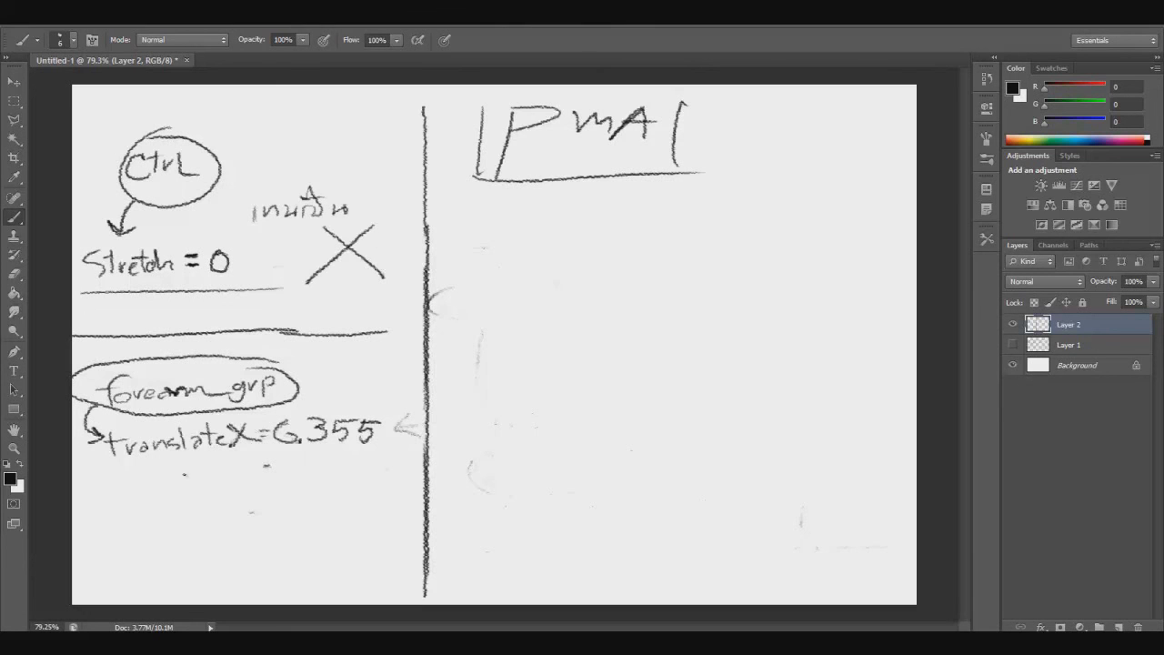
drag(93, 470, 289, 459)
mouse_move(131, 529)
mouse_down()
mouse_move(165, 511)
mouse_move(213, 507)
mouse_move(218, 519)
mouse_move(232, 500)
mouse_move(342, 501)
mouse_move(330, 538)
mouse_up()
Write the equation X + Y = ? under the PMA heading.
mouse_move(483, 232)
mouse_down()
mouse_move(512, 271)
mouse_move(476, 272)
mouse_up()
mouse_move(536, 245)
mouse_down()
mouse_move(569, 242)
mouse_move(554, 261)
mouse_move(604, 253)
mouse_move(582, 284)
mouse_up()
drag(662, 234, 684, 234)
drag(664, 241, 726, 245)
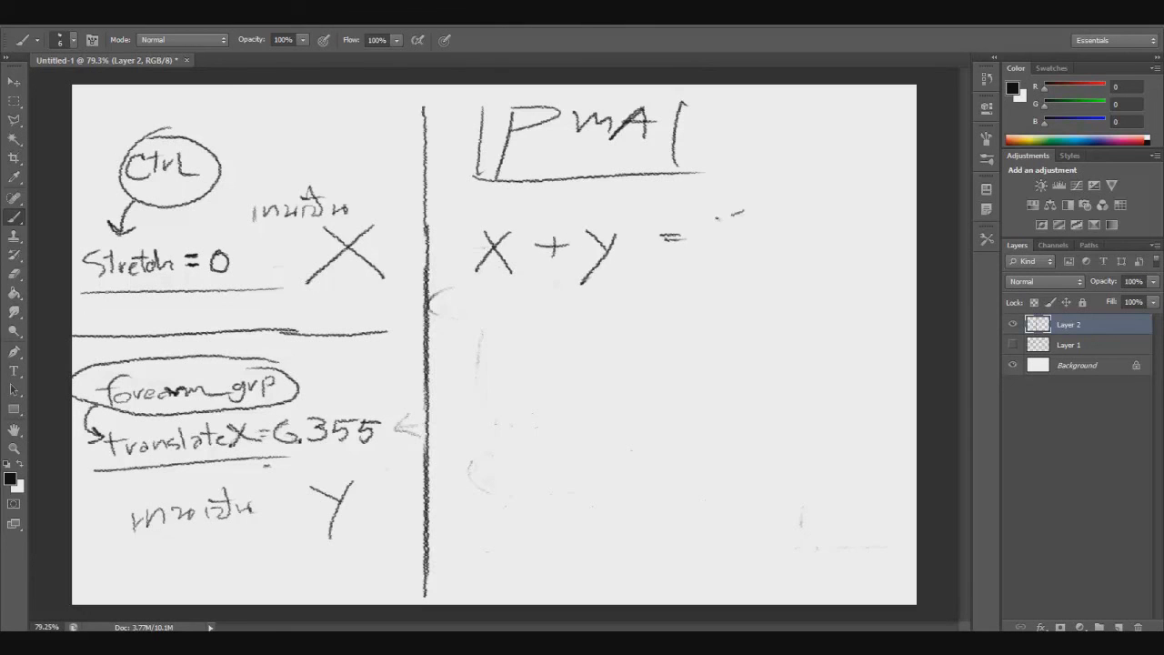
click(725, 263)
Write input1D [0] + input1D [1] beneath the equation.
mouse_move(450, 316)
mouse_down()
mouse_move(462, 331)
mouse_move(531, 311)
mouse_move(529, 326)
mouse_move(540, 310)
mouse_move(544, 326)
mouse_up()
mouse_move(480, 344)
mouse_down()
mouse_move(480, 379)
mouse_move(497, 365)
mouse_move(522, 371)
mouse_move(509, 376)
mouse_up()
drag(564, 333, 675, 322)
click(611, 314)
mouse_move(668, 311)
mouse_down()
mouse_move(687, 308)
mouse_move(684, 324)
mouse_move(706, 324)
mouse_up()
drag(711, 307, 713, 326)
mouse_move(635, 346)
mouse_down()
mouse_move(626, 377)
mouse_move(697, 375)
mouse_move(681, 374)
mouse_up()
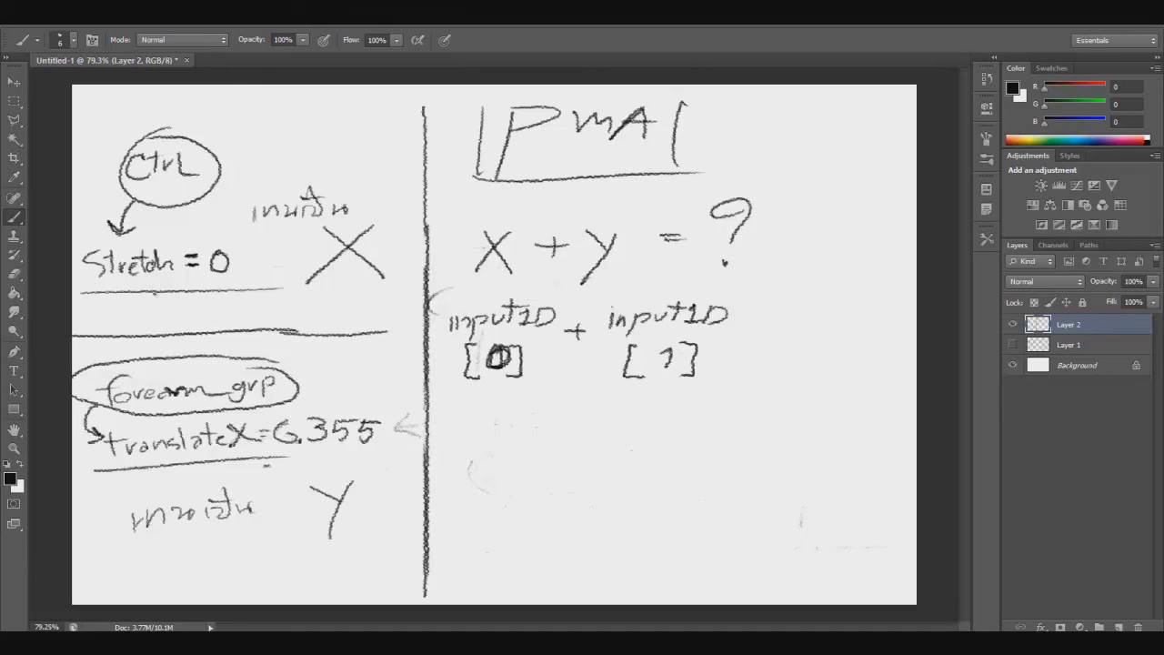
Write 0 + 6.355 = 6.355 below the inputs, erasing an extra digit.
mouse_move(497, 429)
mouse_down()
mouse_move(472, 451)
mouse_move(506, 435)
mouse_move(580, 442)
mouse_move(566, 453)
mouse_move(660, 447)
mouse_move(695, 427)
mouse_up()
click(623, 448)
drag(690, 429, 690, 450)
mouse_move(697, 431)
mouse_down()
mouse_move(713, 429)
mouse_move(716, 448)
mouse_move(738, 427)
mouse_move(682, 453)
mouse_move(722, 431)
mouse_up()
key(e)
key(b)
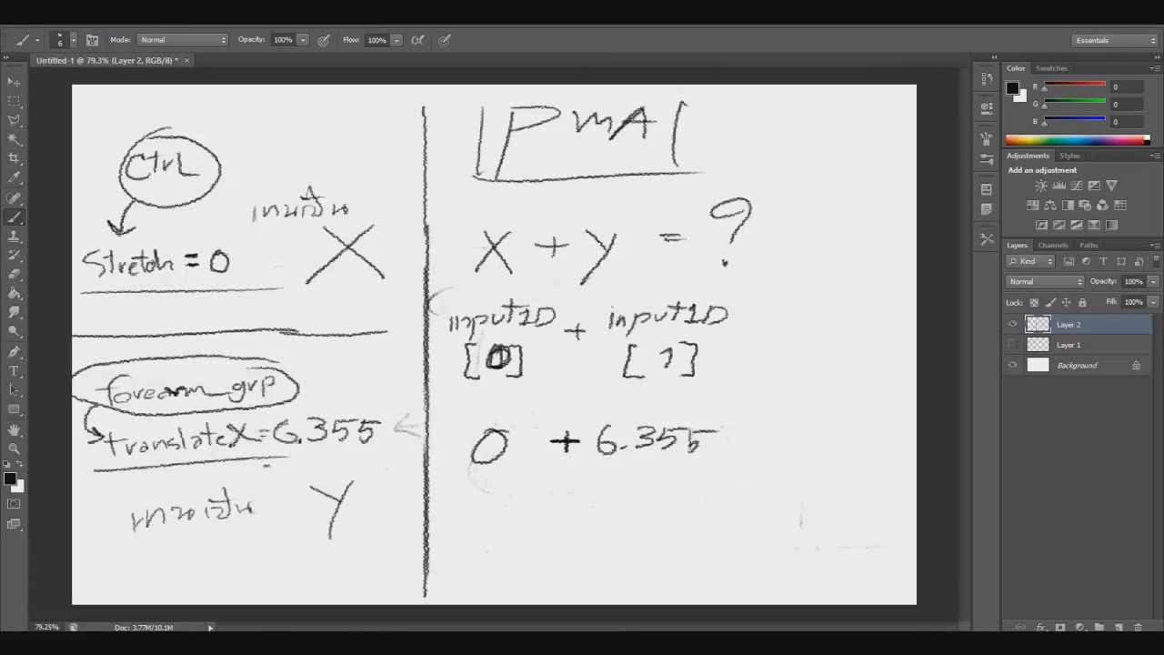
drag(761, 437, 786, 434)
mouse_move(749, 446)
mouse_down()
mouse_move(862, 448)
mouse_move(892, 428)
mouse_move(880, 448)
mouse_up()
drag(891, 431, 909, 428)
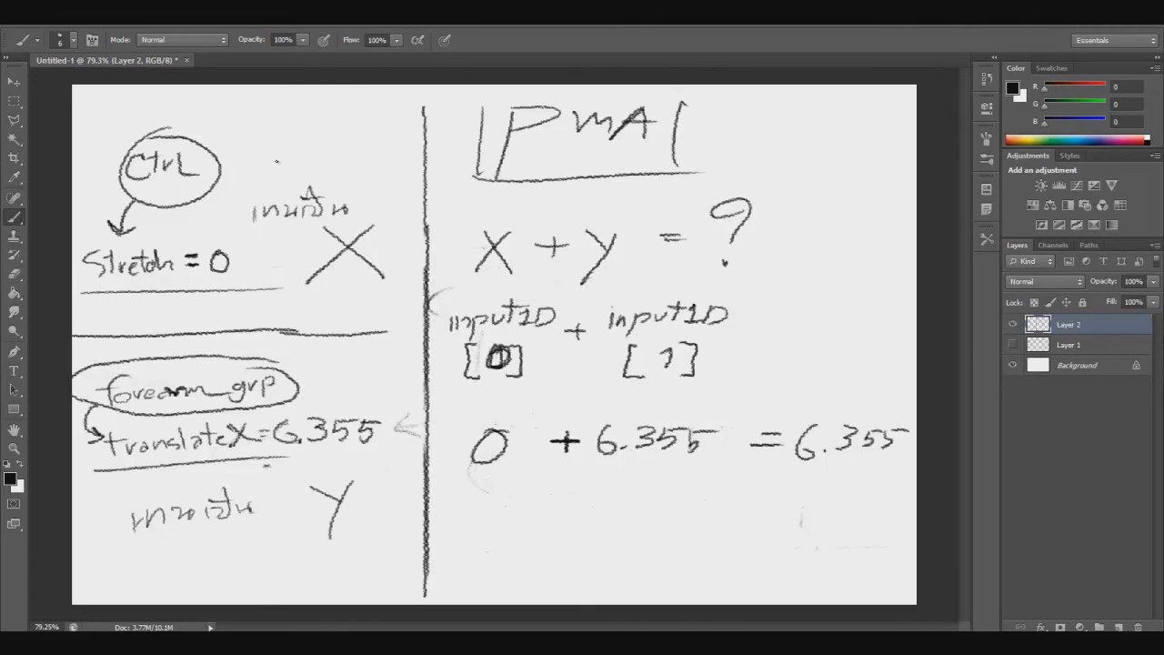
Frame the PMA heading and draw arrows Ctrl→PMA and PMA→forearm_grp.
mouse_move(485, 102)
mouse_down()
mouse_move(490, 171)
mouse_move(682, 169)
mouse_up()
drag(682, 96, 673, 170)
mouse_move(230, 151)
mouse_down()
mouse_move(405, 149)
mouse_move(395, 167)
mouse_up()
drag(503, 172, 291, 369)
drag(291, 371, 345, 366)
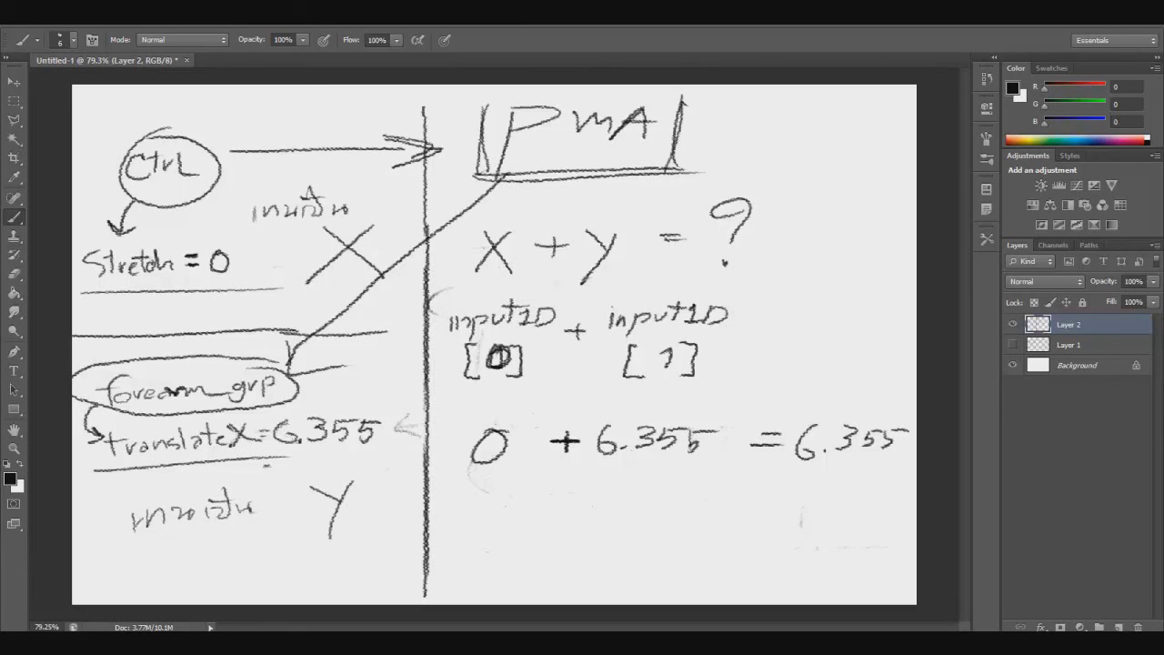
Darken the Stretch = 0 underline, the 6 in translateX, and the Ctrl→PMA arrow.
mouse_move(91, 293)
mouse_down()
mouse_move(236, 287)
mouse_move(226, 275)
mouse_up()
click(235, 269)
mouse_move(289, 435)
mouse_down()
mouse_move(276, 440)
mouse_move(298, 436)
mouse_up()
drag(238, 152, 471, 145)
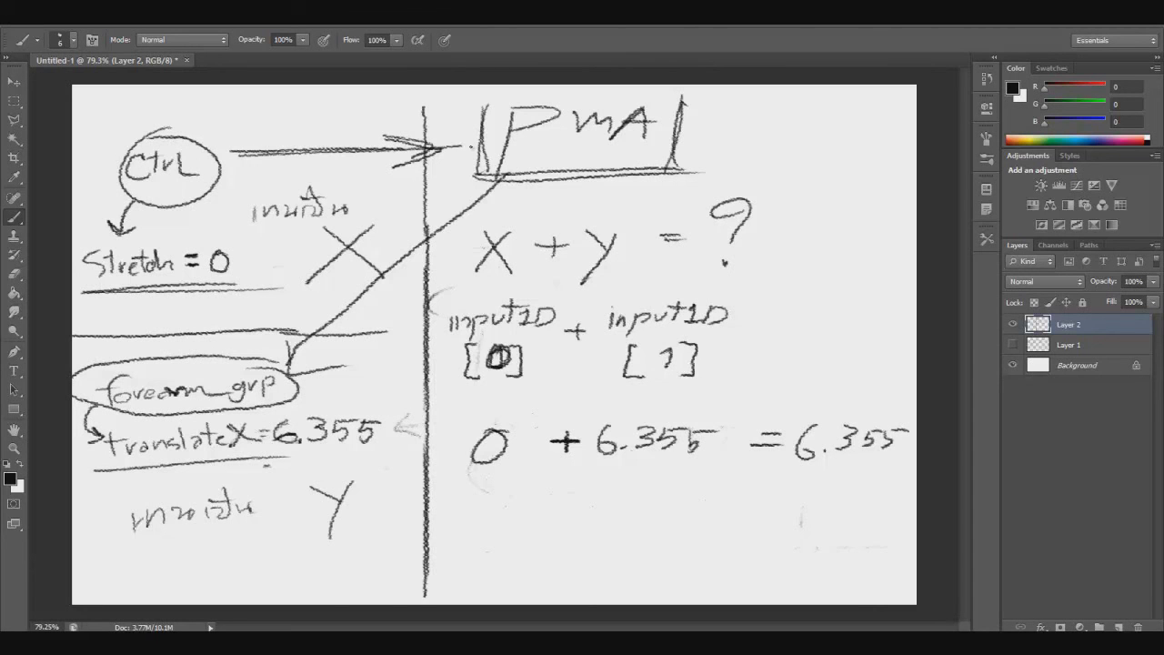
drag(373, 132, 420, 160)
Box the X + Y = ? equation and circle the 6.355 result.
mouse_move(460, 214)
mouse_down()
mouse_move(460, 350)
mouse_move(750, 208)
mouse_move(719, 310)
mouse_move(446, 320)
mouse_up()
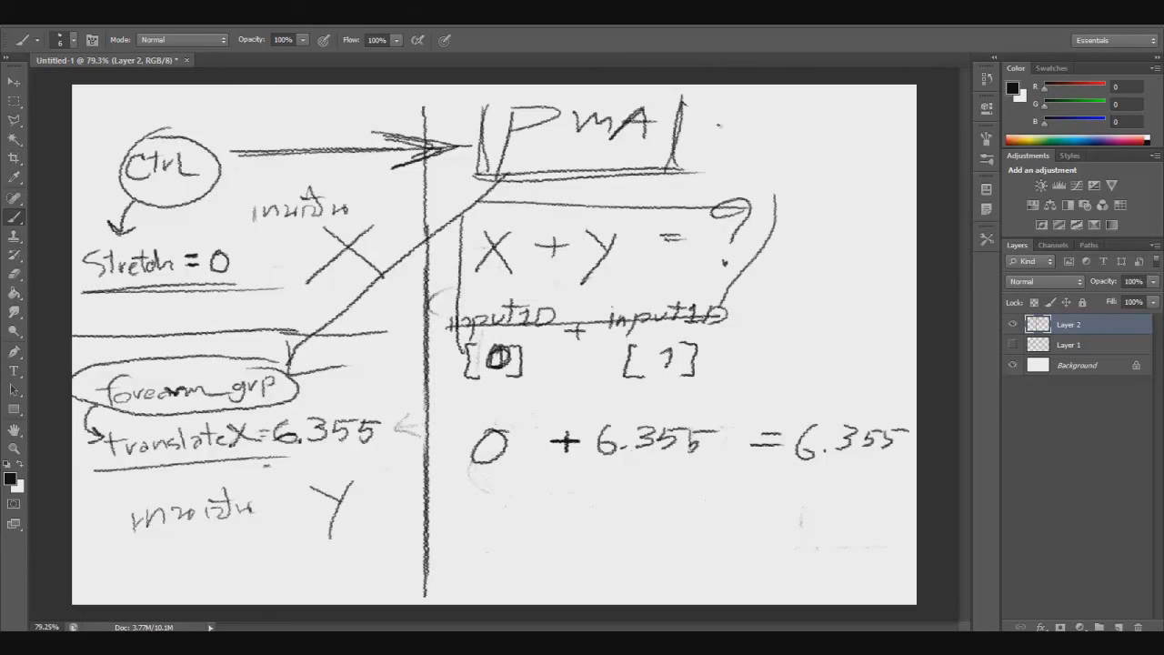
mouse_move(733, 118)
mouse_down()
mouse_move(727, 134)
mouse_move(753, 133)
mouse_up()
mouse_move(769, 446)
mouse_down()
mouse_move(918, 428)
mouse_move(414, 490)
mouse_move(479, 513)
mouse_up()
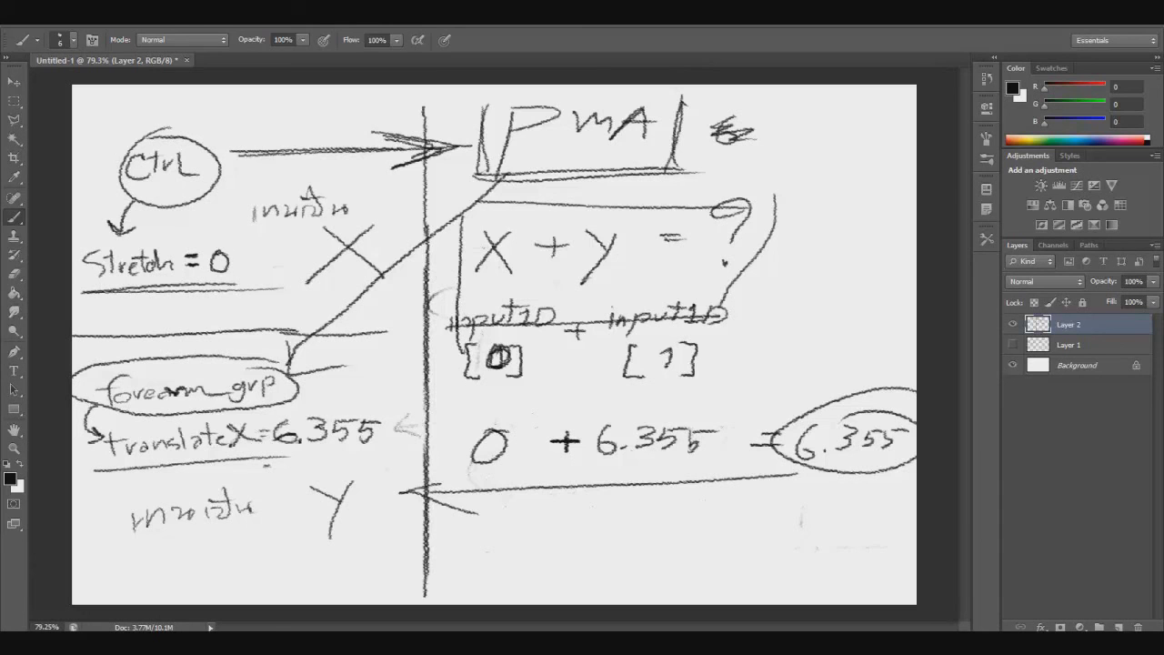
Erase the right-hand notes, equation, circled result, arrows and Thai note from the sketch.
key(e)
mouse_move(545, 143)
mouse_down()
mouse_move(488, 156)
mouse_move(702, 174)
mouse_move(558, 104)
mouse_move(564, 116)
mouse_up()
mouse_move(456, 344)
mouse_down()
mouse_move(519, 324)
mouse_move(727, 194)
mouse_move(507, 442)
mouse_up()
mouse_move(773, 345)
mouse_down()
mouse_move(914, 391)
mouse_move(779, 447)
mouse_move(839, 406)
mouse_move(567, 424)
mouse_move(735, 421)
mouse_up()
mouse_move(482, 161)
mouse_down()
mouse_move(269, 158)
mouse_move(324, 307)
mouse_move(364, 309)
mouse_move(400, 341)
mouse_up()
mouse_move(482, 504)
mouse_down()
mouse_move(363, 503)
mouse_move(329, 528)
mouse_up()
drag(584, 360, 694, 334)
Rewrite the PMA heading, the X labels and the Y label under translateX.
key(b)
drag(515, 102, 511, 145)
mouse_move(512, 103)
mouse_down()
mouse_move(515, 120)
mouse_move(619, 141)
mouse_up()
mouse_move(646, 107)
mouse_down()
mouse_move(656, 134)
mouse_move(657, 122)
mouse_up()
drag(496, 196, 566, 238)
drag(550, 200, 479, 244)
drag(314, 229, 373, 259)
drag(366, 227, 309, 282)
drag(310, 471, 339, 497)
drag(351, 467, 333, 537)
Write the equation X + Y = 6.355.
mouse_move(576, 212)
mouse_down()
mouse_move(608, 210)
mouse_move(603, 226)
mouse_up()
mouse_move(633, 194)
mouse_down()
mouse_move(657, 214)
mouse_move(620, 249)
mouse_up()
mouse_move(697, 203)
mouse_down()
mouse_move(711, 204)
mouse_move(710, 215)
mouse_up()
mouse_move(740, 196)
mouse_down()
mouse_move(719, 213)
mouse_move(850, 217)
mouse_move(871, 195)
mouse_up()
click(747, 216)
Draw the upper arm and forearm with a plus in the forearm joint and the upper arm joint pointing to 0.
drag(517, 338, 718, 340)
mouse_move(502, 371)
mouse_down()
mouse_move(703, 356)
mouse_move(762, 339)
mouse_up()
mouse_move(507, 348)
mouse_down()
mouse_move(507, 370)
mouse_move(526, 359)
mouse_up()
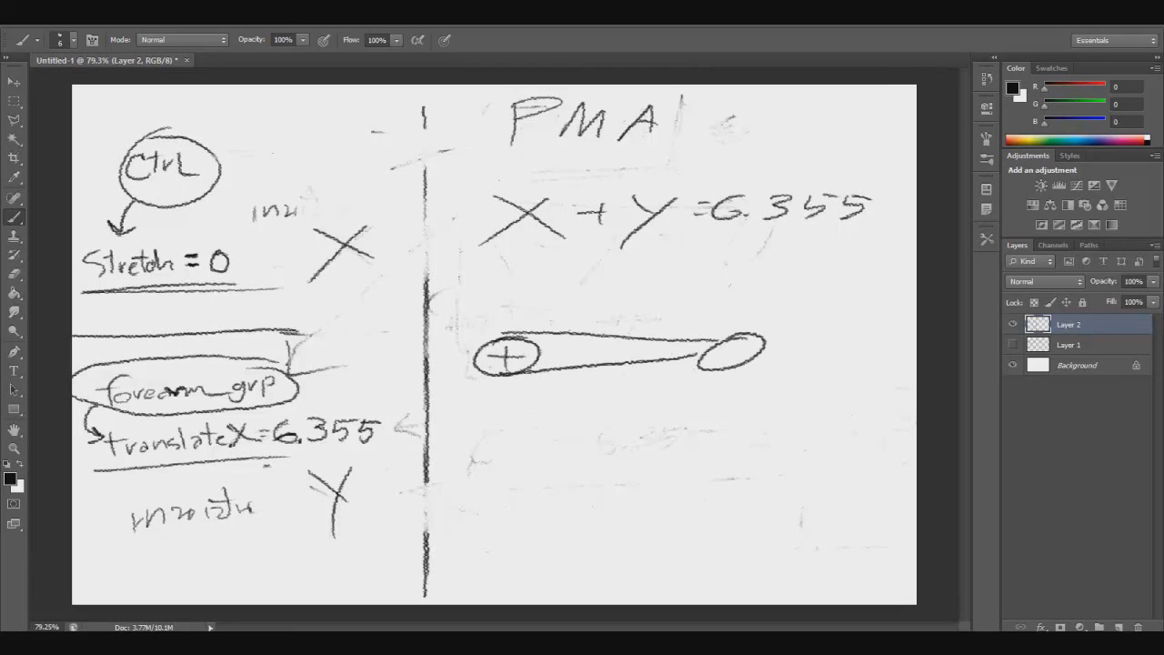
drag(715, 351, 770, 347)
drag(738, 338, 733, 365)
mouse_move(496, 383)
mouse_down()
mouse_move(496, 419)
mouse_move(523, 407)
mouse_up()
mouse_move(491, 449)
mouse_down()
mouse_move(471, 459)
mouse_move(506, 452)
mouse_up()
Add an arrow under the forearm joint labelled 6.355.
drag(707, 380, 708, 426)
mouse_move(684, 406)
mouse_down()
mouse_move(708, 427)
mouse_move(728, 410)
mouse_up()
mouse_move(658, 453)
mouse_down()
mouse_move(648, 466)
mouse_move(702, 466)
mouse_move(678, 477)
mouse_up()
click(670, 472)
drag(706, 455, 706, 475)
mouse_move(705, 453)
mouse_down()
mouse_move(738, 453)
mouse_move(733, 477)
mouse_up()
drag(737, 453, 770, 459)
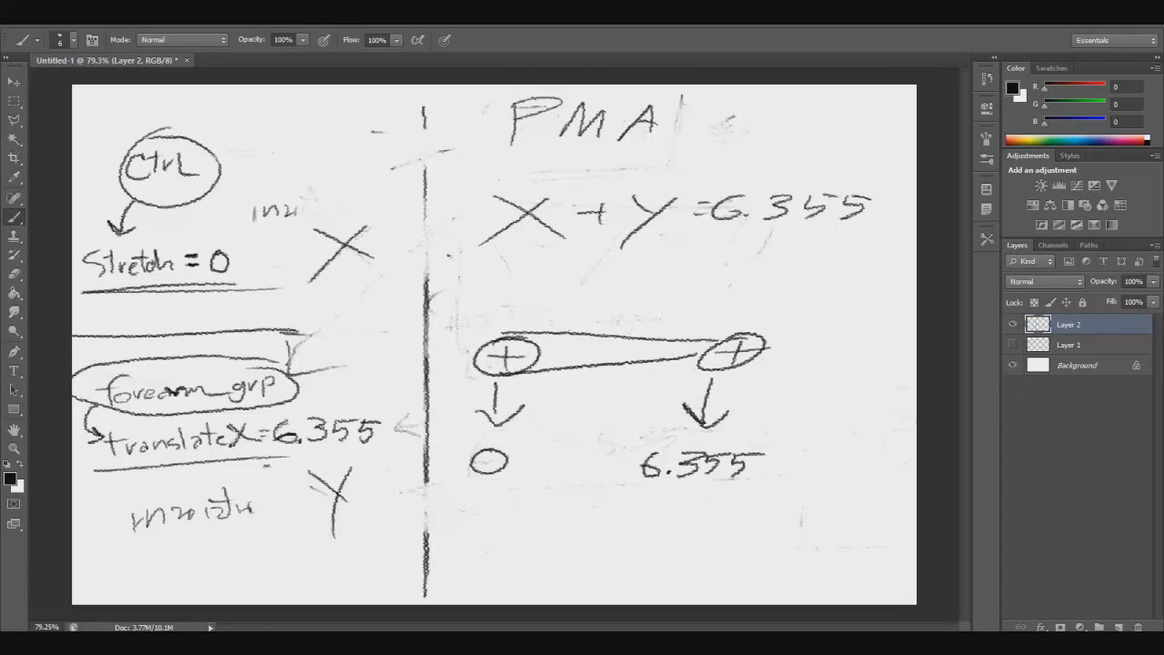
Cross out the Stretch value 0 and change it to 5.
drag(98, 291, 226, 285)
drag(218, 256, 258, 275)
drag(238, 253, 272, 251)
drag(198, 253, 221, 271)
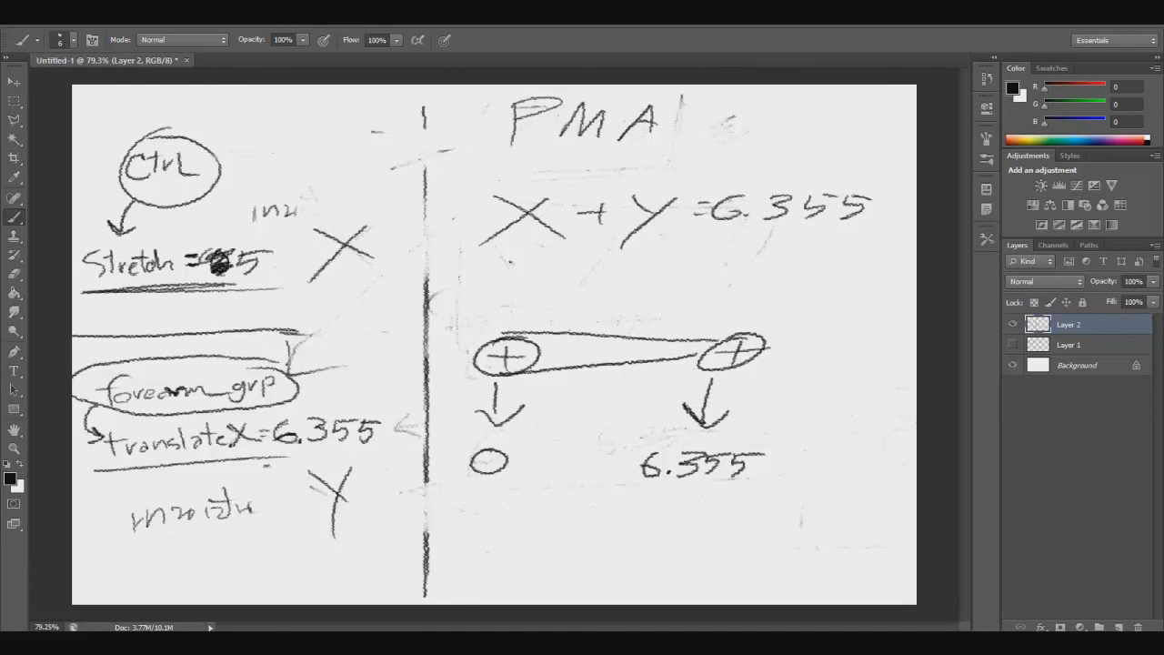
Write the sum 5 + 6.355 = 11.355 below the equation.
mouse_move(514, 288)
mouse_down()
mouse_move(502, 275)
mouse_move(511, 284)
mouse_move(500, 293)
mouse_move(551, 269)
mouse_up()
key(e)
click(498, 288)
key(b)
mouse_move(569, 277)
mouse_down()
mouse_move(598, 277)
mouse_move(581, 290)
mouse_up()
mouse_move(633, 261)
mouse_down()
mouse_move(617, 278)
mouse_move(673, 266)
mouse_move(649, 290)
mouse_up()
drag(680, 265, 674, 287)
mouse_move(683, 265)
mouse_down()
mouse_move(706, 266)
mouse_move(699, 287)
mouse_move(758, 264)
mouse_up()
drag(744, 273, 823, 279)
mouse_move(845, 259)
mouse_down()
mouse_move(860, 260)
mouse_move(838, 277)
mouse_move(867, 279)
mouse_up()
mouse_move(875, 259)
mouse_down()
mouse_move(887, 259)
mouse_move(890, 278)
mouse_up()
drag(900, 262, 915, 263)
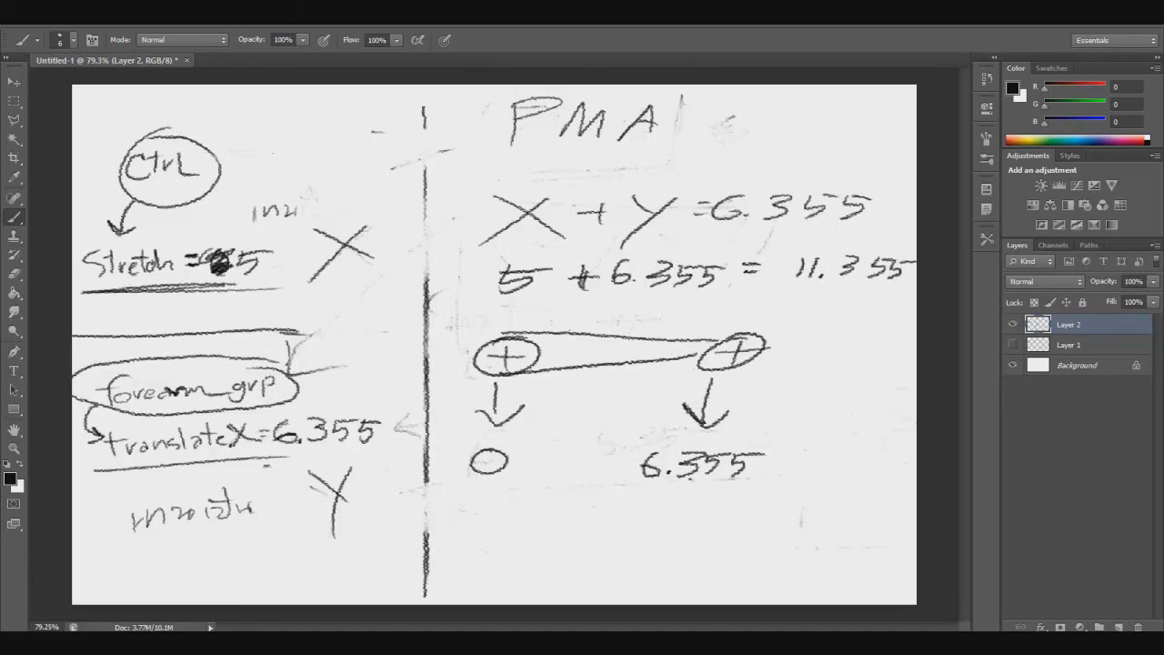
Label 11.355 beside the forearm's 6.355 and extend the forearm to its stretched position.
drag(648, 491, 751, 490)
drag(813, 463, 808, 479)
mouse_move(826, 464)
mouse_down()
mouse_move(822, 479)
mouse_move(852, 482)
mouse_move(882, 465)
mouse_up()
mouse_move(878, 464)
mouse_down()
mouse_move(891, 477)
mouse_move(875, 484)
mouse_up()
drag(883, 468, 901, 466)
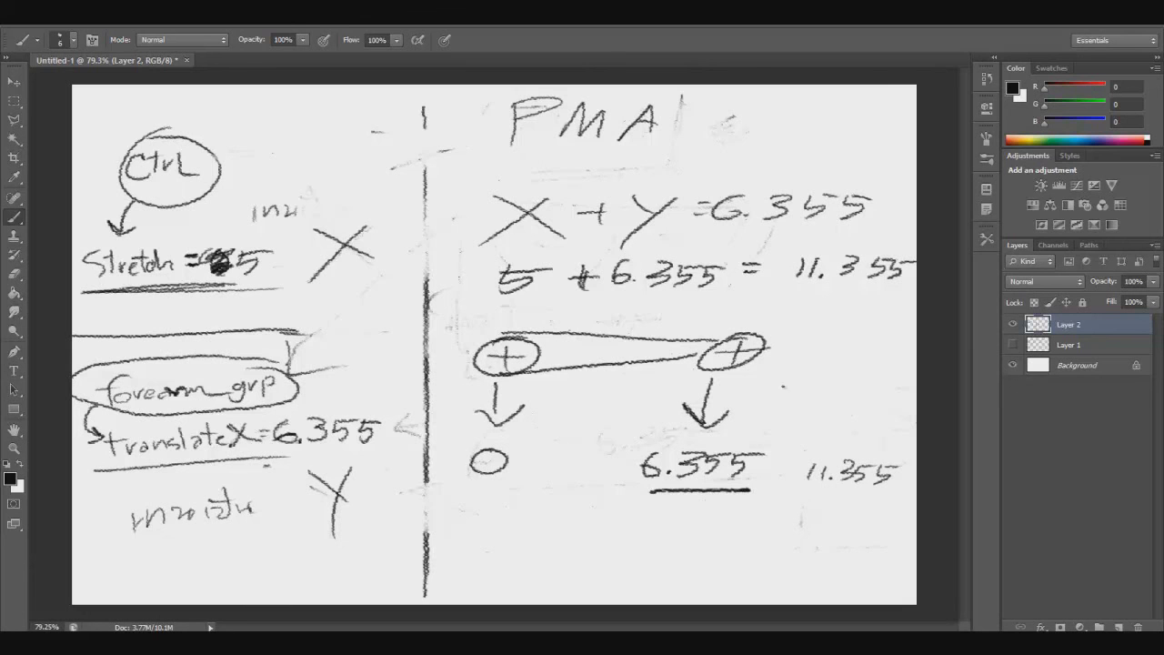
drag(765, 346, 841, 340)
drag(665, 366, 853, 346)
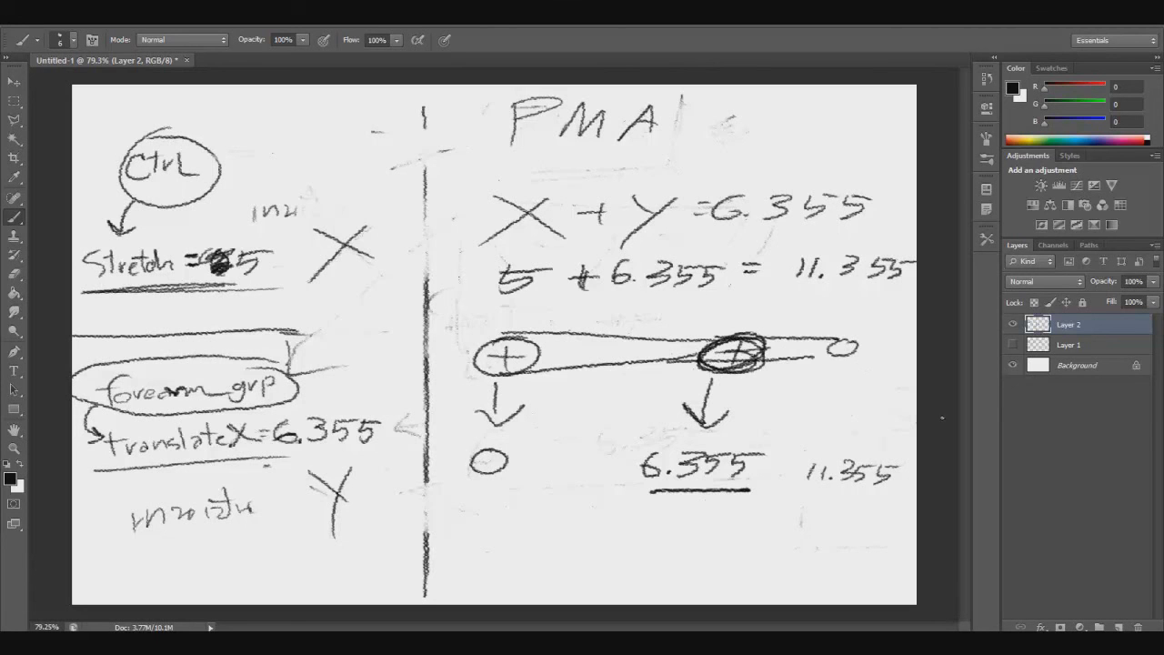